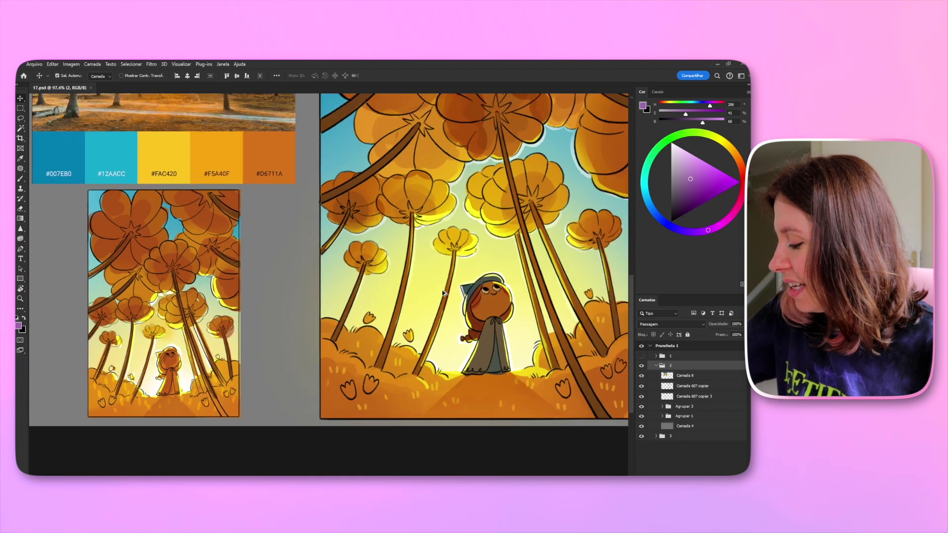
- Collapse layer group 2 with the orange sunset artwork and hide it, leaving group 3's uncoloured version shown
{"action": "scroll", "coordinate": [431, 278], "scroll_direction": "up", "scroll_amount": 3}
{"action": "left_click_drag", "start_coordinate": [456, 292], "coordinate": [471, 284]}
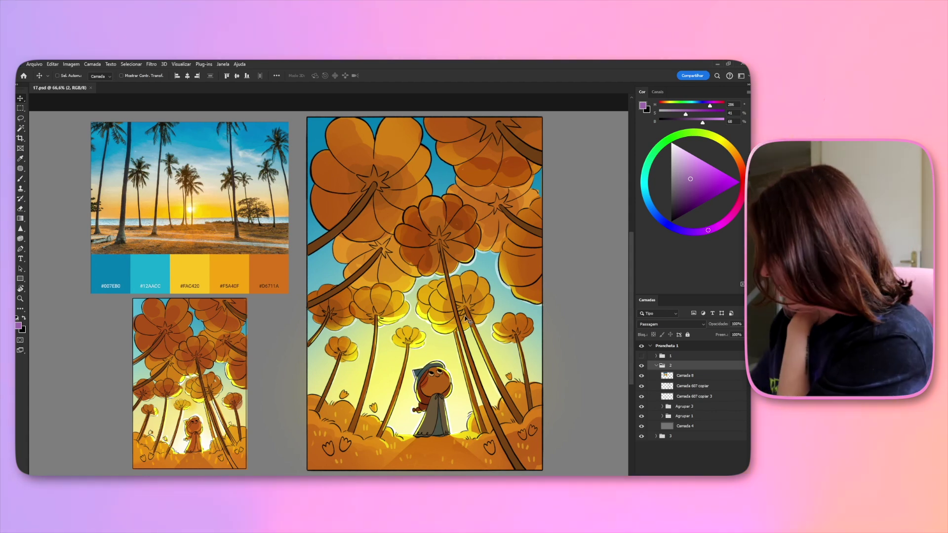
{"action": "left_click", "coordinate": [657, 366]}
{"action": "left_click", "coordinate": [642, 367]}
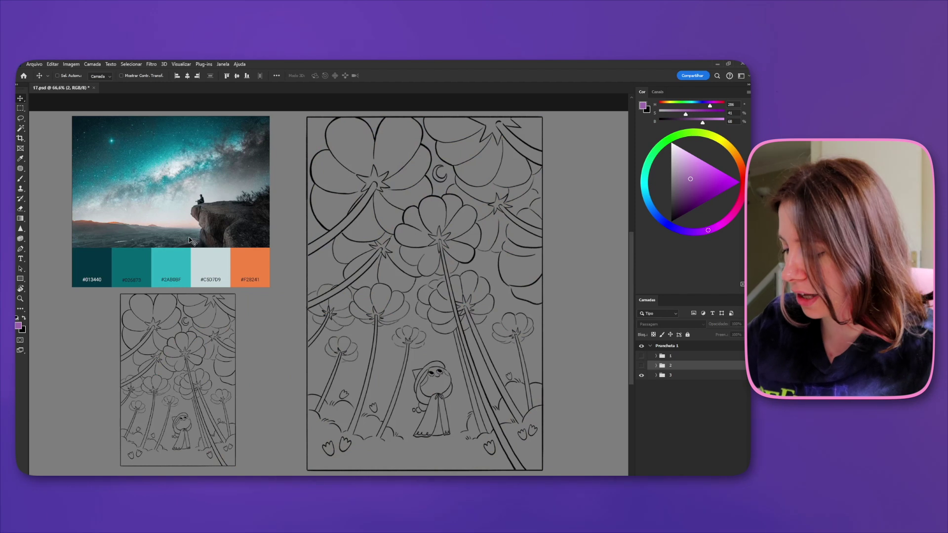
- Examine the night-sky reference and palette, toggling layer group 2's visibility to compare the sunset colouring with the blank sketch
{"action": "left_click_drag", "start_coordinate": [188, 238], "coordinate": [296, 321]}
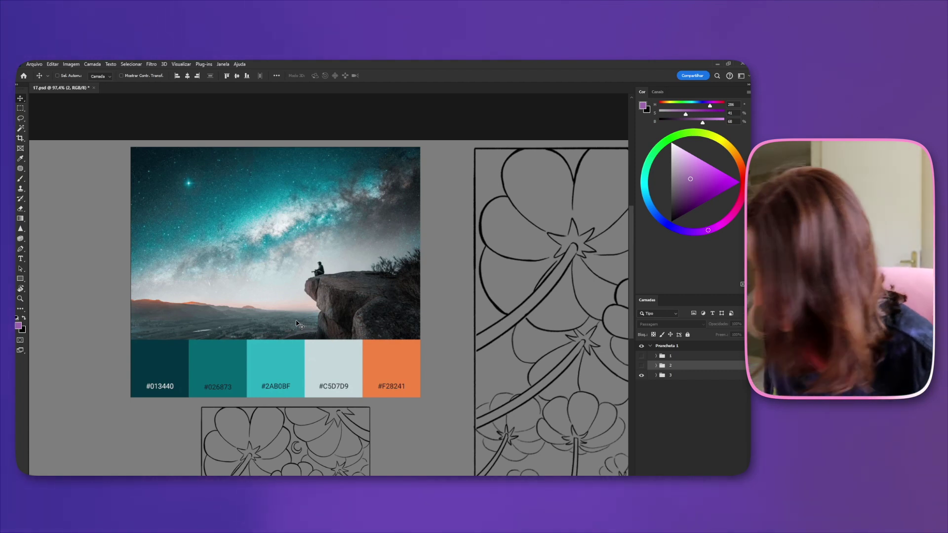
{"action": "scroll", "coordinate": [484, 386], "scroll_direction": "down", "scroll_amount": 3}
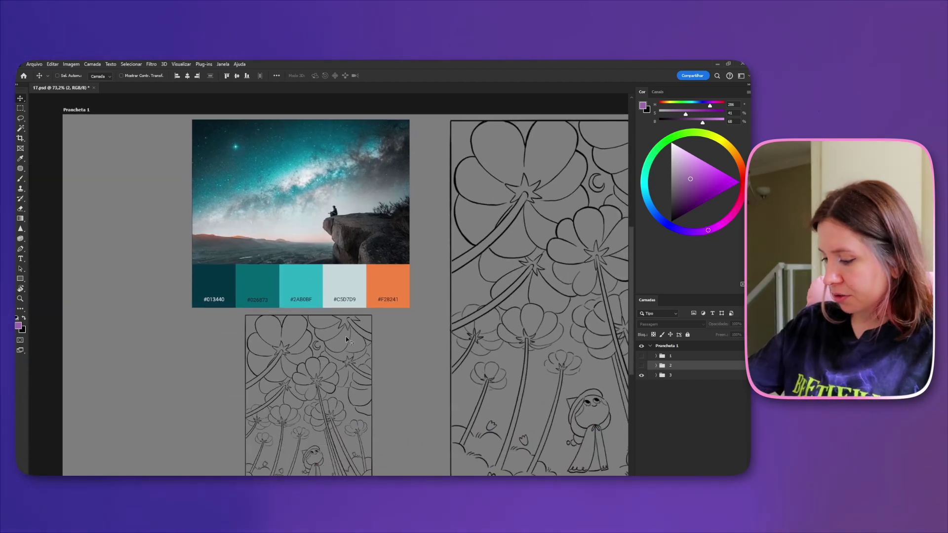
{"action": "left_click_drag", "start_coordinate": [533, 393], "coordinate": [423, 383]}
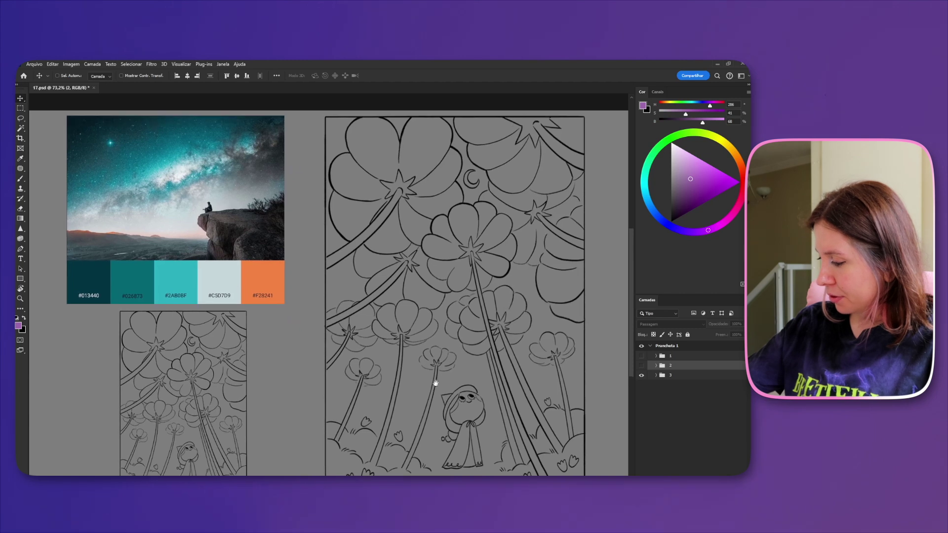
{"action": "left_click", "coordinate": [642, 366]}
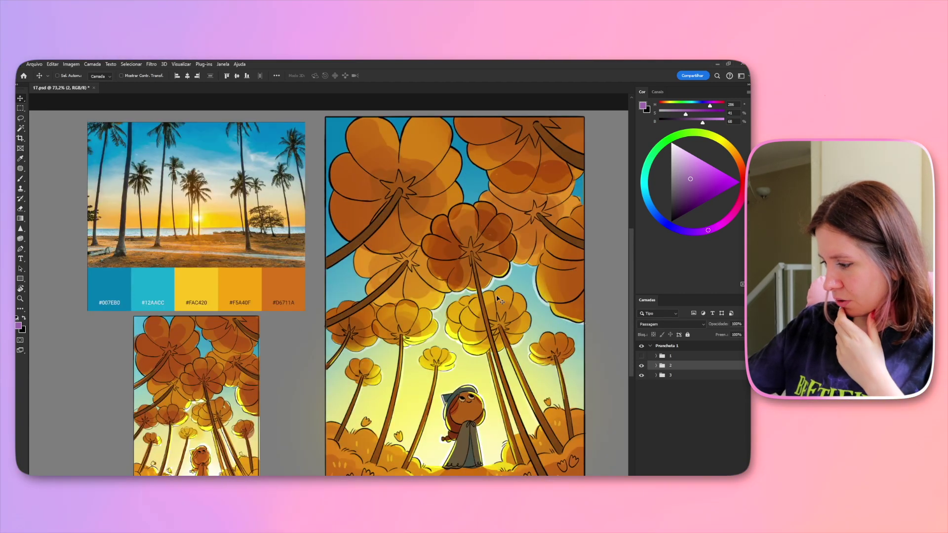
{"action": "left_click", "coordinate": [642, 375], "text": "alt"}
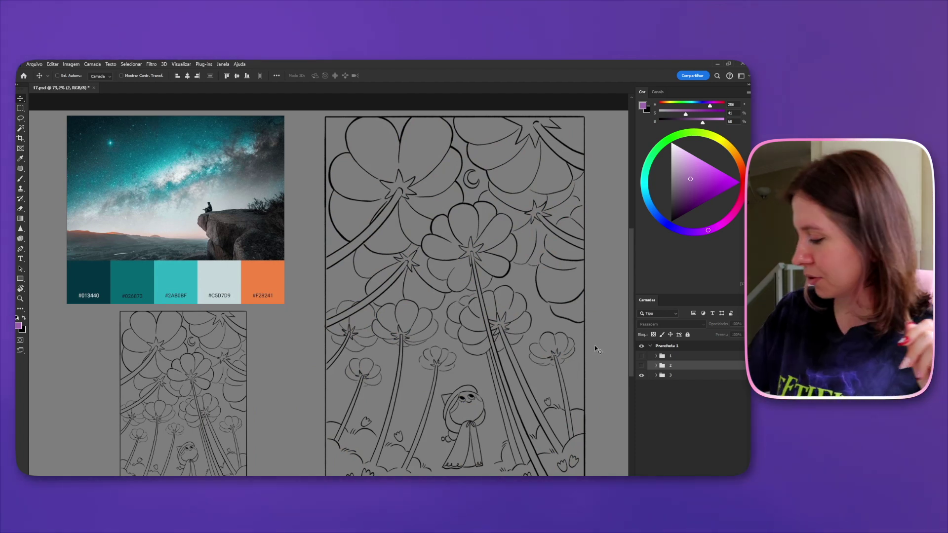
{"action": "left_click", "coordinate": [642, 365]}
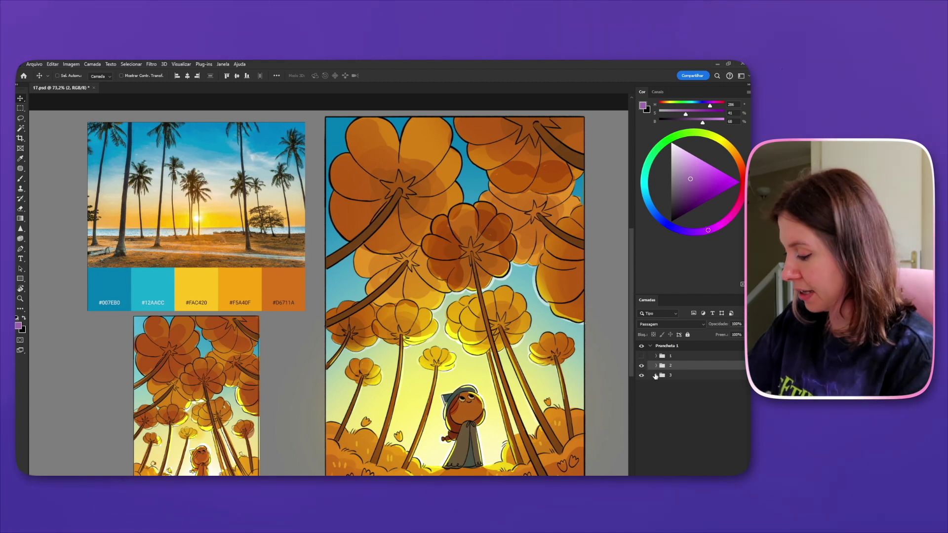
{"action": "left_click", "coordinate": [641, 365]}
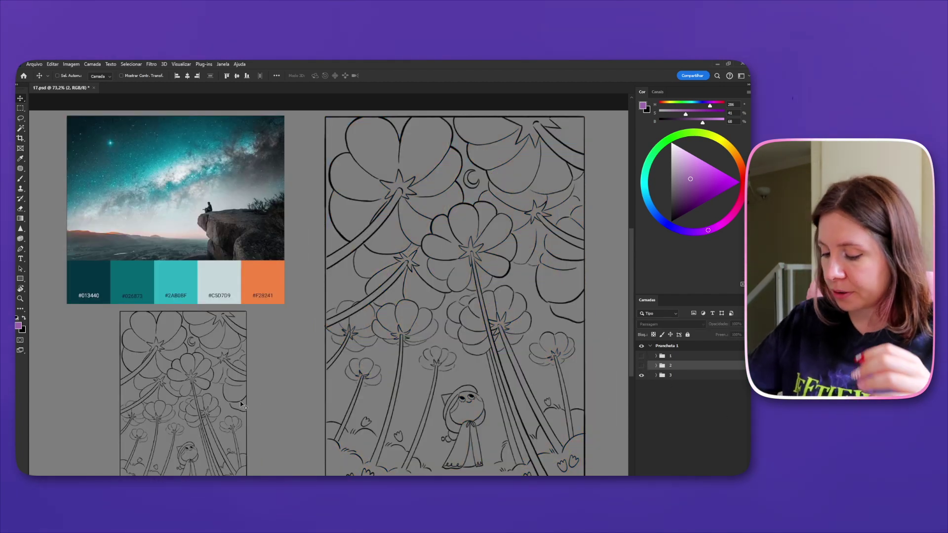
- Identify the small thumbnail's line-art layer in group 3 and add a new layer directly beneath it
{"action": "scroll", "coordinate": [228, 405], "scroll_direction": "up", "scroll_amount": 4}
{"action": "scroll", "coordinate": [197, 392], "scroll_direction": "down", "scroll_amount": 5}
{"action": "left_click_drag", "start_coordinate": [301, 392], "coordinate": [309, 391]}
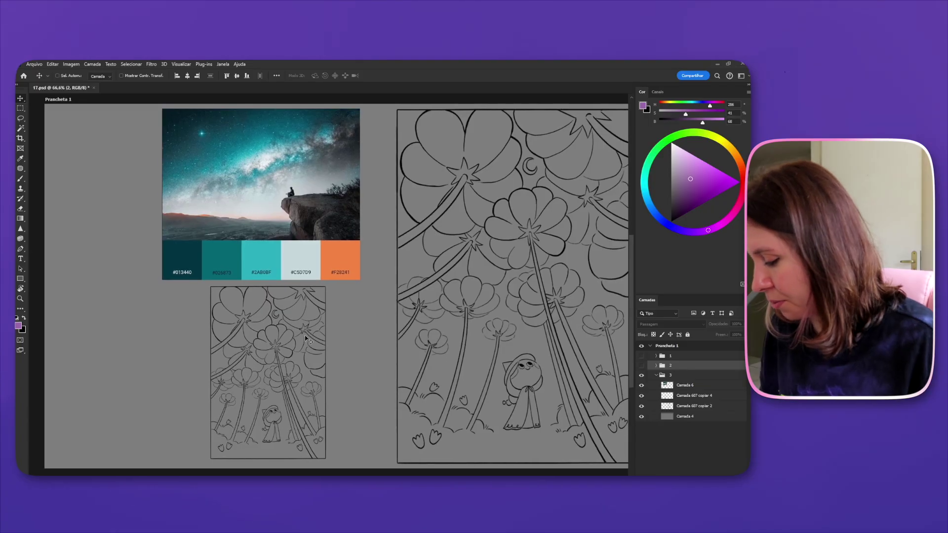
{"action": "left_click", "coordinate": [282, 416], "text": "ctrl"}
{"action": "left_click", "coordinate": [642, 395]}
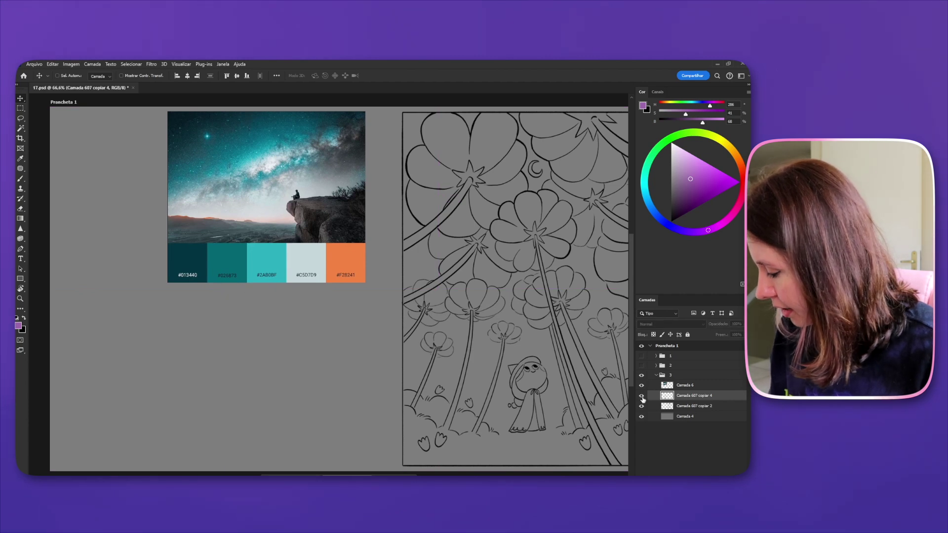
{"action": "left_click", "coordinate": [694, 407]}
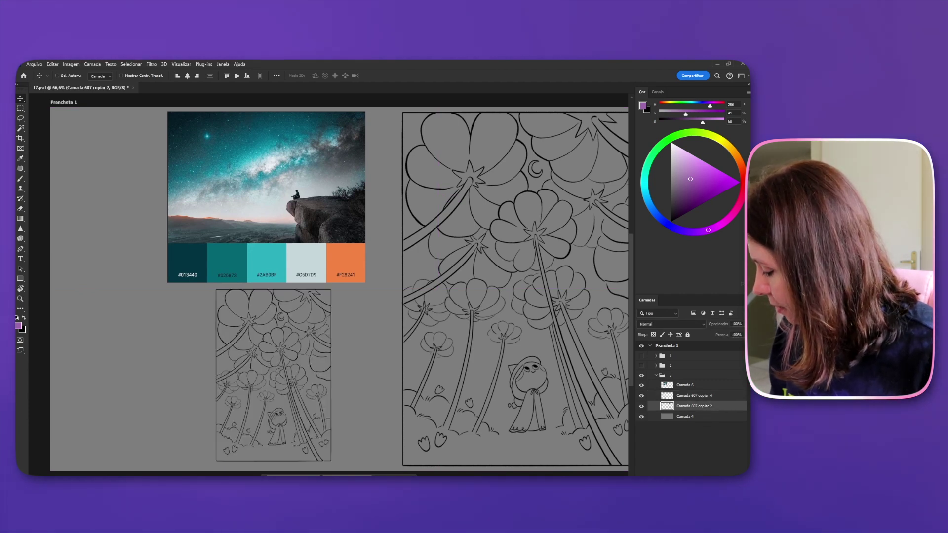
{"action": "key", "text": "ctrl+shift+alt+n"}
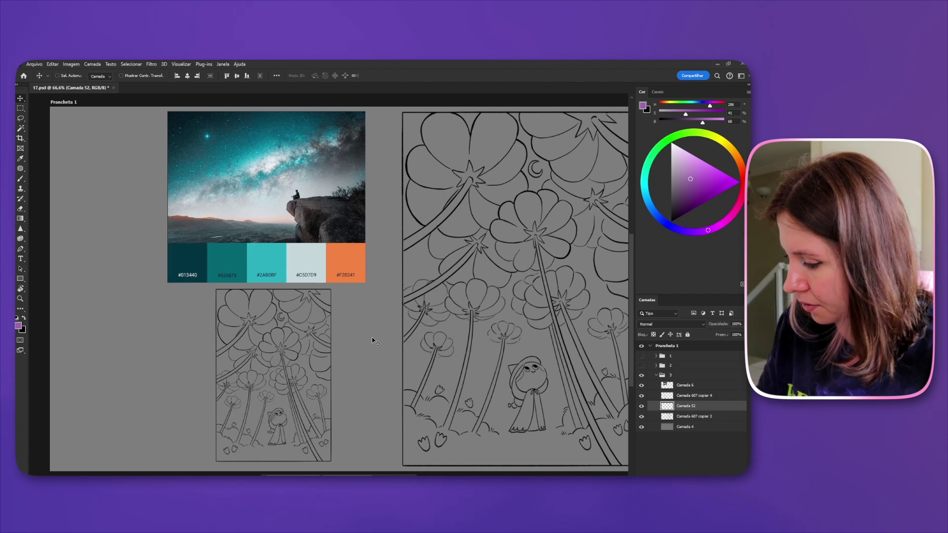
- Select the small thumbnail's rectangular area, fill it with the dark teal #013440 from the palette, and deselect
{"action": "key", "text": "m"}
{"action": "left_click_drag", "start_coordinate": [236, 319], "coordinate": [331, 461]}
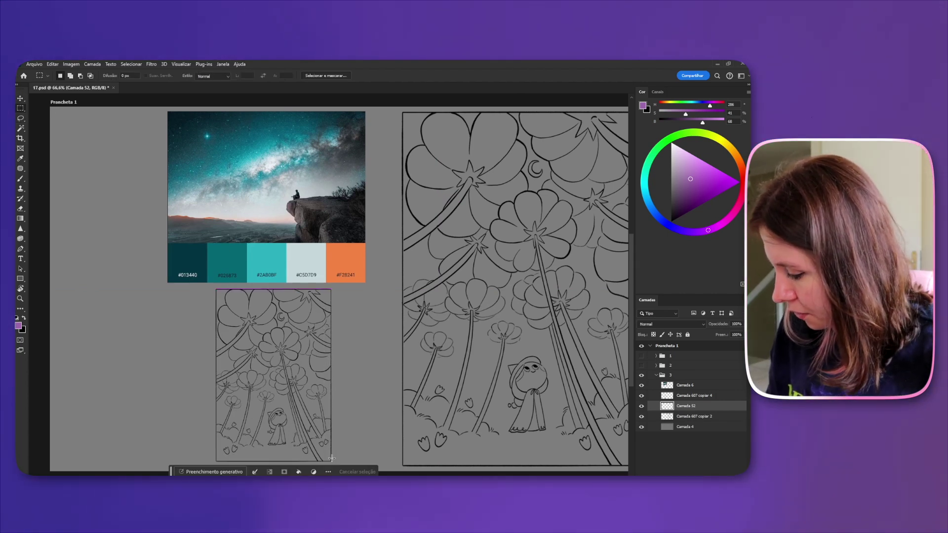
{"action": "key", "text": "b"}
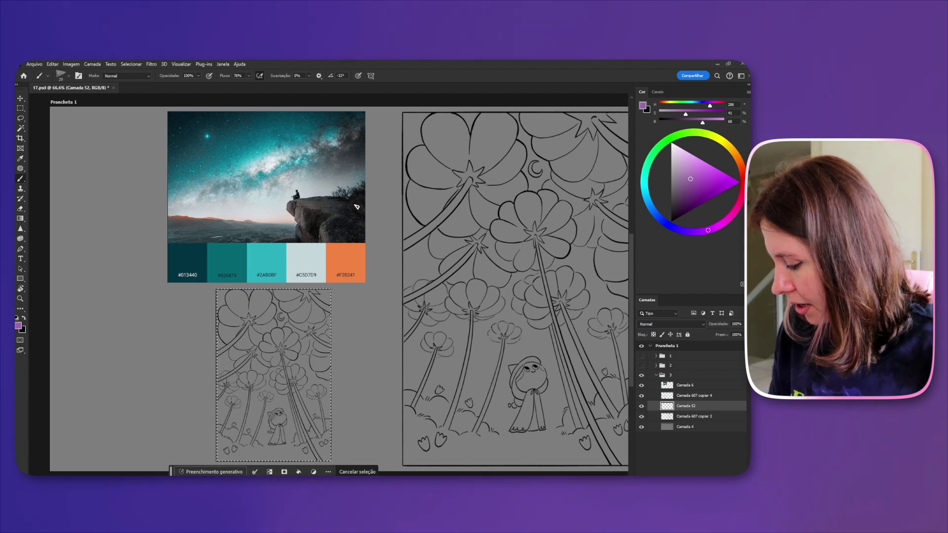
{"action": "left_click", "coordinate": [194, 251], "text": "alt"}
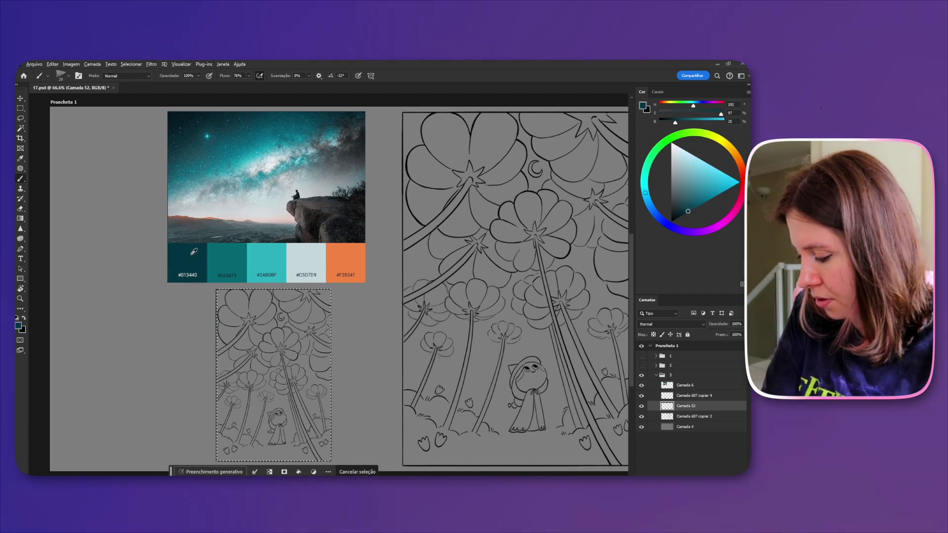
{"action": "key", "text": "alt+BackSpace"}
{"action": "key", "text": "ctrl+d"}
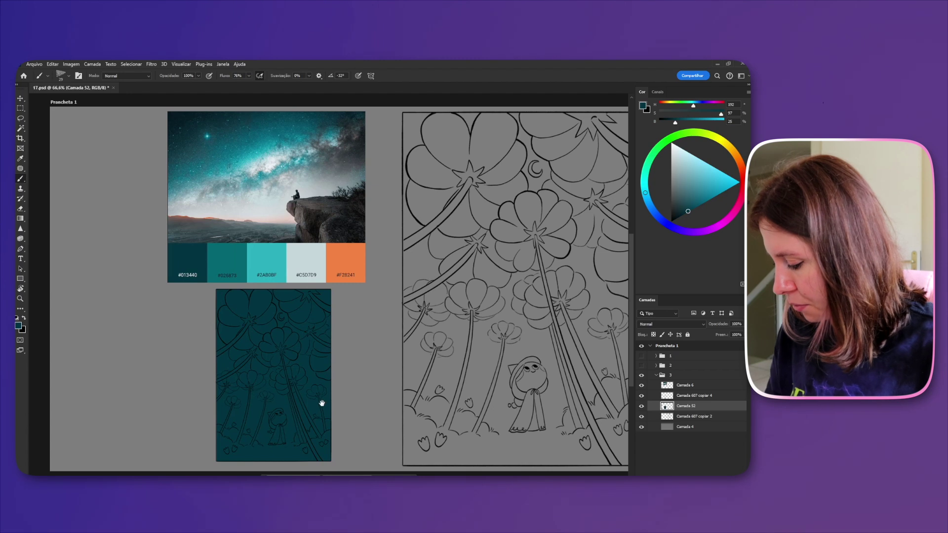
- Scatter pale #C5D7D9 stars over the thumbnail with a speckle brush on a layer clipped to the teal base
{"action": "left_click_drag", "start_coordinate": [322, 402], "coordinate": [320, 389]}
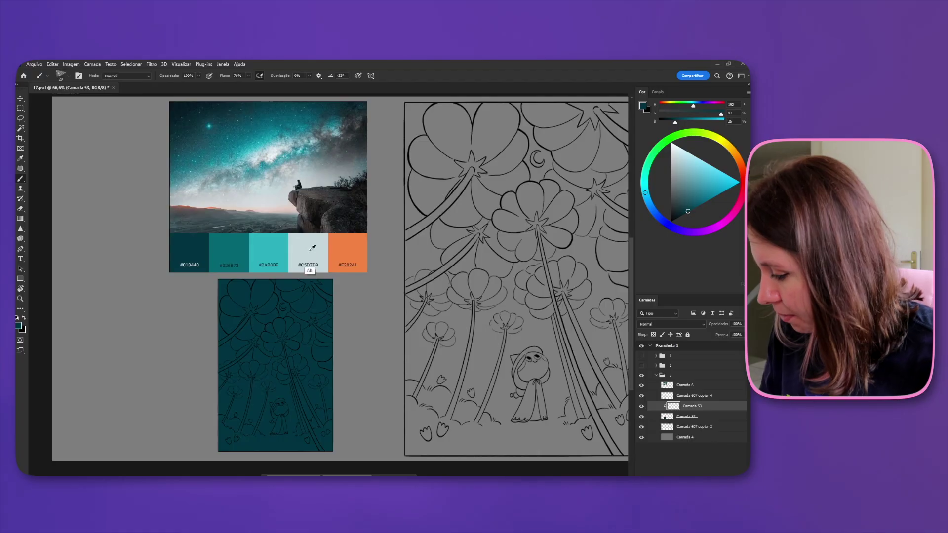
{"action": "left_click_drag", "start_coordinate": [291, 366], "coordinate": [303, 351]}
{"action": "right_click", "coordinate": [307, 352]}
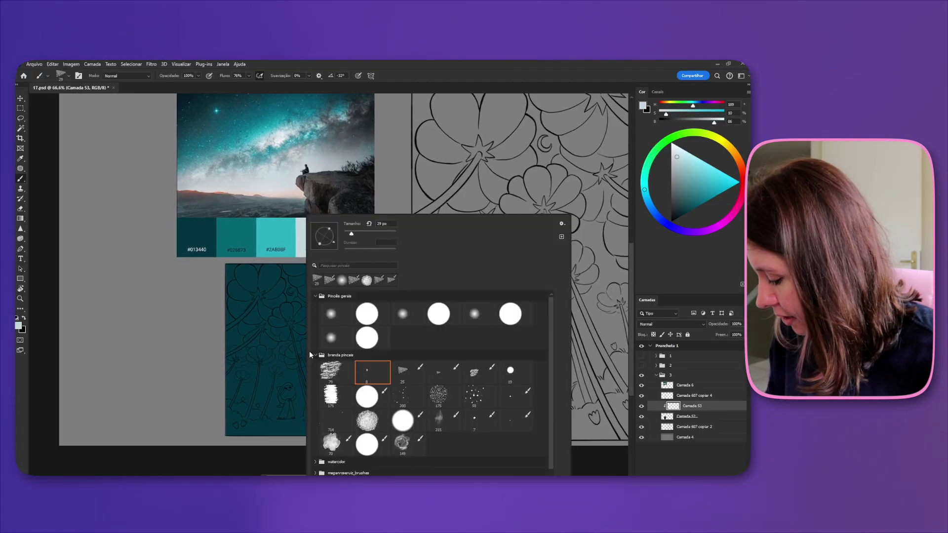
{"action": "left_click", "coordinate": [333, 433]}
{"action": "left_click", "coordinate": [284, 395]}
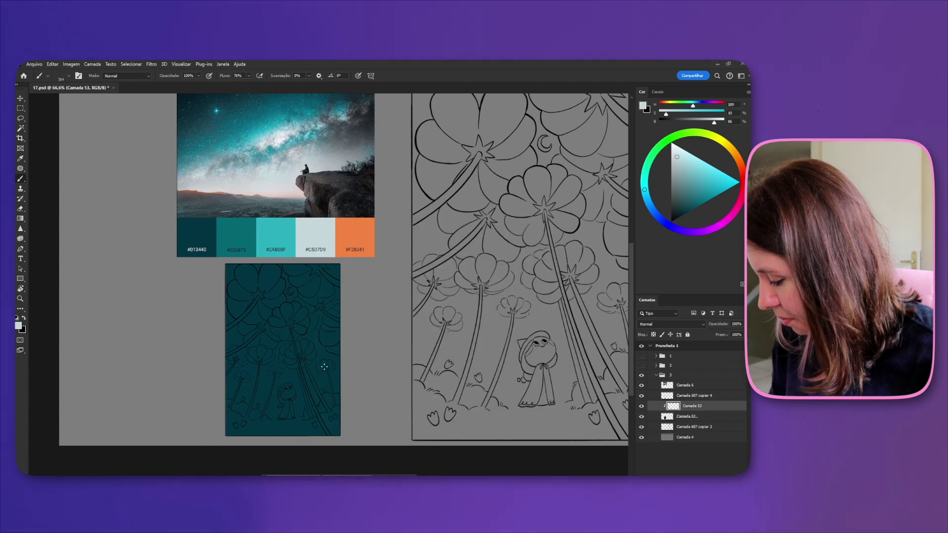
{"action": "key", "text": "ctrl+z"}
{"action": "left_click_drag", "start_coordinate": [324, 383], "coordinate": [313, 381]}
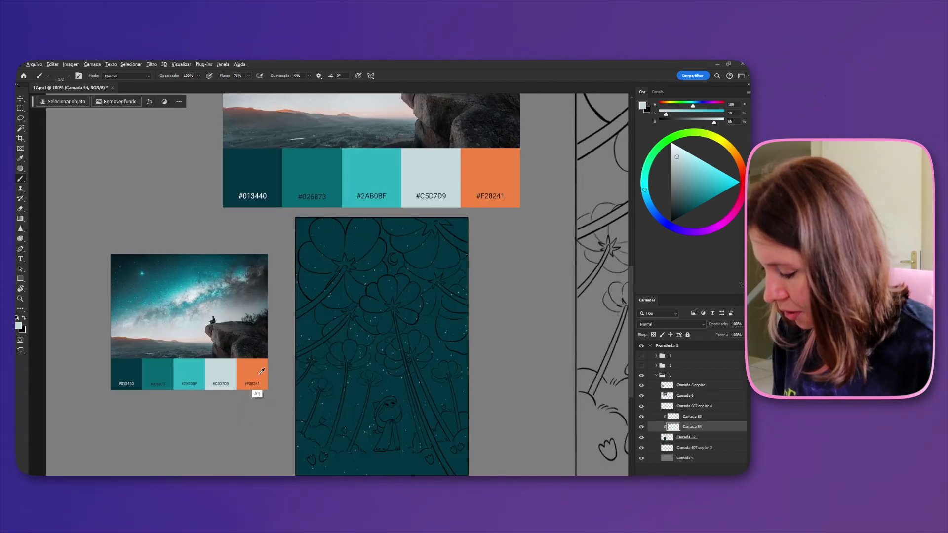
- Sample the palette's orange #F28241 and switch to the soft round brush
{"action": "left_click", "coordinate": [260, 368], "text": "alt"}
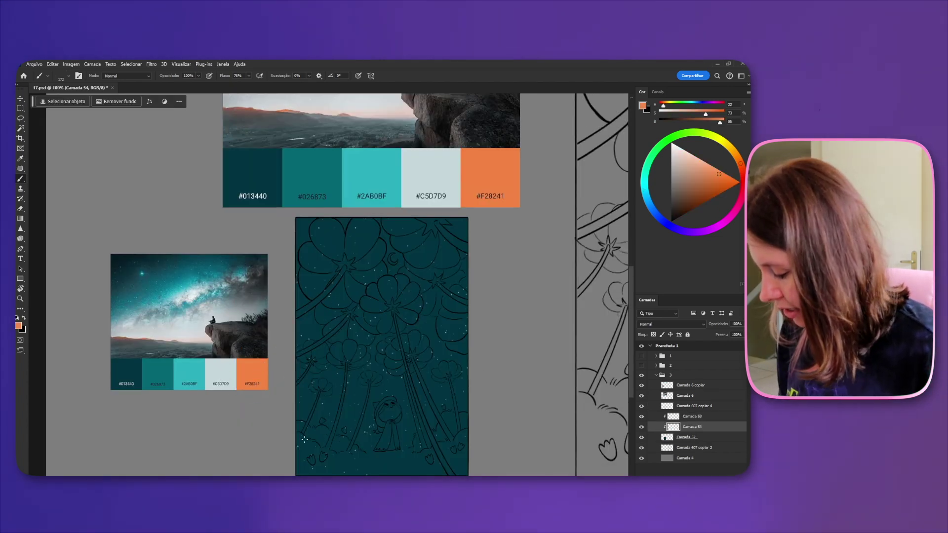
{"action": "right_click", "coordinate": [408, 416]}
{"action": "left_click", "coordinate": [436, 315]}
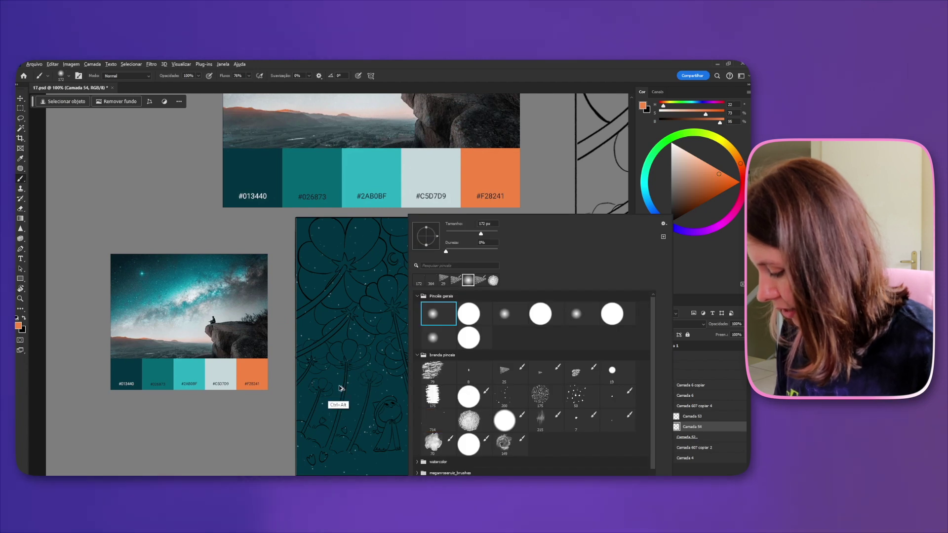
- Try brushing a soft orange glow across the bottom of the thumbnail
{"action": "left_click_drag", "start_coordinate": [358, 390], "coordinate": [364, 395]}
{"action": "mouse_move", "coordinate": [286, 469]}
{"action": "left_mouse_down"}
{"action": "mouse_move", "coordinate": [336, 487]}
{"action": "mouse_move", "coordinate": [469, 454]}
{"action": "mouse_move", "coordinate": [451, 444]}
{"action": "mouse_move", "coordinate": [475, 447]}
{"action": "left_mouse_up"}
{"action": "key", "text": "ctrl+z"}
{"action": "key", "text": "ctrl+shift+z"}
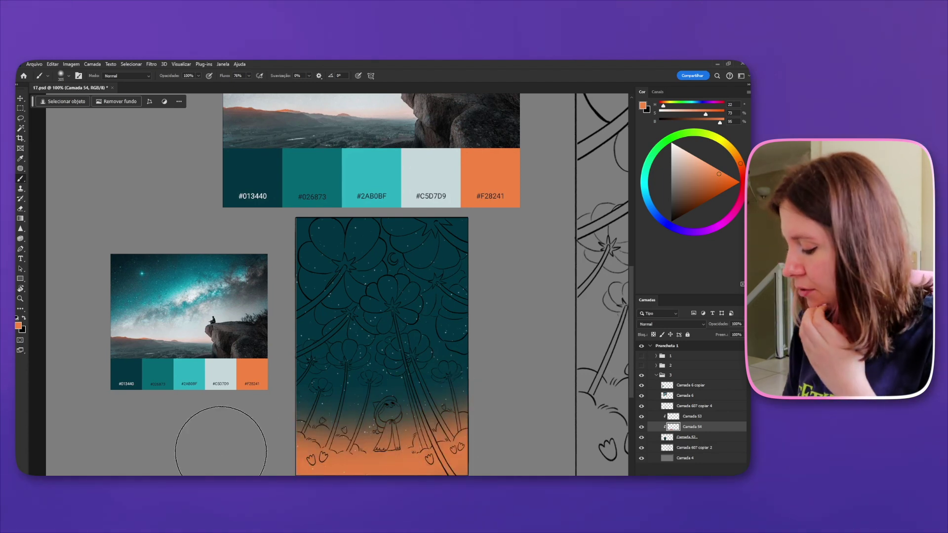
- Replace the orange with a large soft gradient of pale #C5D7D9 across the thumbnail's lower half and set the layer's opacity to 48%
{"action": "key", "text": "alt"}
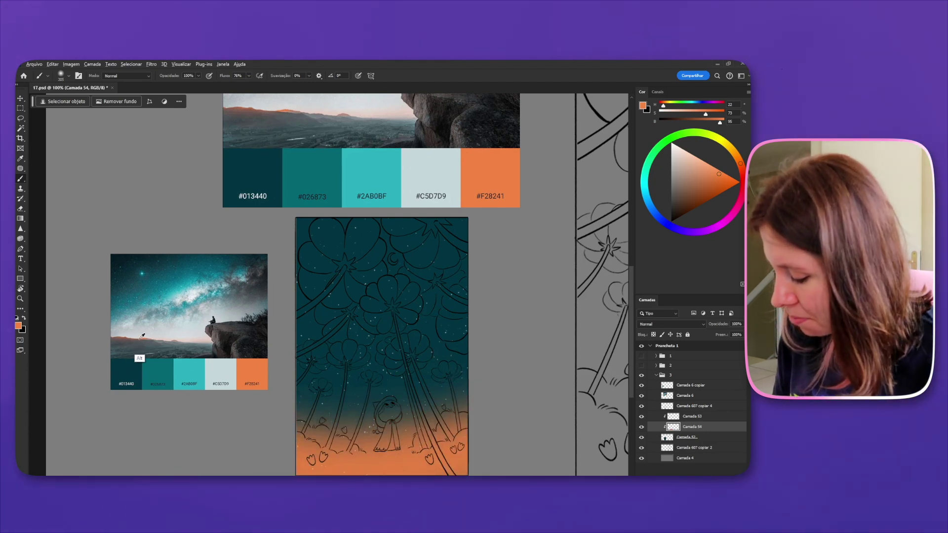
{"action": "left_click", "coordinate": [227, 362], "text": "alt"}
{"action": "key", "text": "ctrl+z"}
{"action": "mouse_move", "coordinate": [289, 402]}
{"action": "left_mouse_down"}
{"action": "mouse_move", "coordinate": [289, 422]}
{"action": "mouse_move", "coordinate": [352, 459]}
{"action": "mouse_move", "coordinate": [456, 450]}
{"action": "mouse_move", "coordinate": [489, 426]}
{"action": "left_mouse_up"}
{"action": "key", "text": "ctrl+z"}
{"action": "left_click_drag", "start_coordinate": [320, 407], "coordinate": [348, 414], "text": "alt"}
{"action": "left_click_drag", "start_coordinate": [268, 422], "coordinate": [516, 415]}
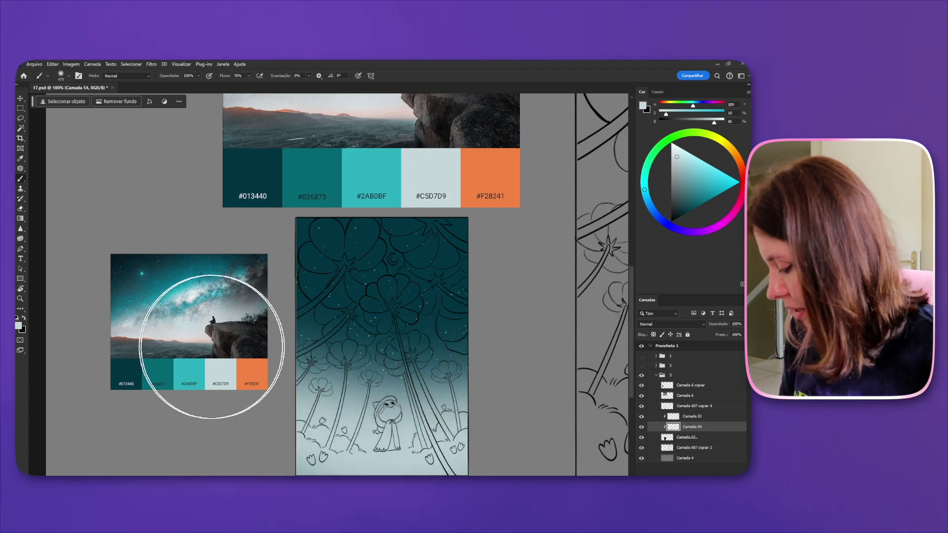
{"action": "key", "text": "ctrl+z"}
{"action": "left_click_drag", "start_coordinate": [253, 424], "coordinate": [540, 424]}
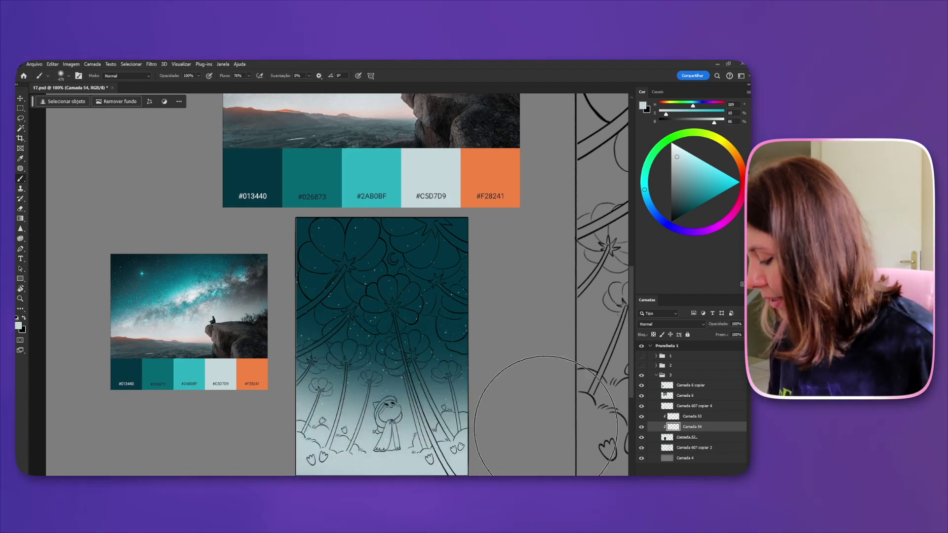
{"action": "key", "text": "ctrl+z"}
{"action": "mouse_move", "coordinate": [267, 420]}
{"action": "left_mouse_down"}
{"action": "mouse_move", "coordinate": [405, 467]}
{"action": "mouse_move", "coordinate": [485, 425]}
{"action": "left_mouse_up"}
{"action": "left_click", "coordinate": [744, 324]}
{"action": "left_click_drag", "start_coordinate": [735, 335], "coordinate": [729, 336]}
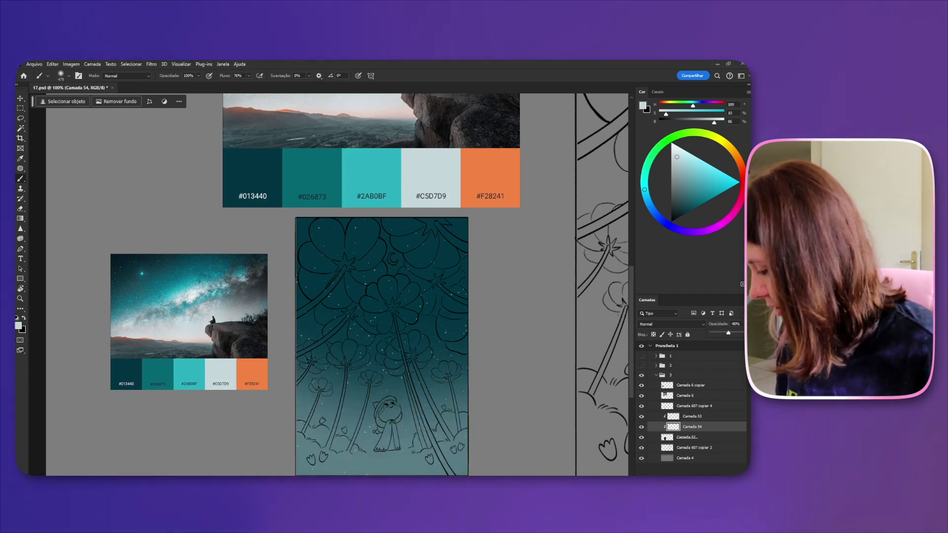
- Add a new layer above the pale gradient and brush a soft orange #F28241 glow along the thumbnail's ground area
{"action": "key", "text": "ctrl+shift+alt+n"}
{"action": "left_click", "coordinate": [256, 367], "text": "alt"}
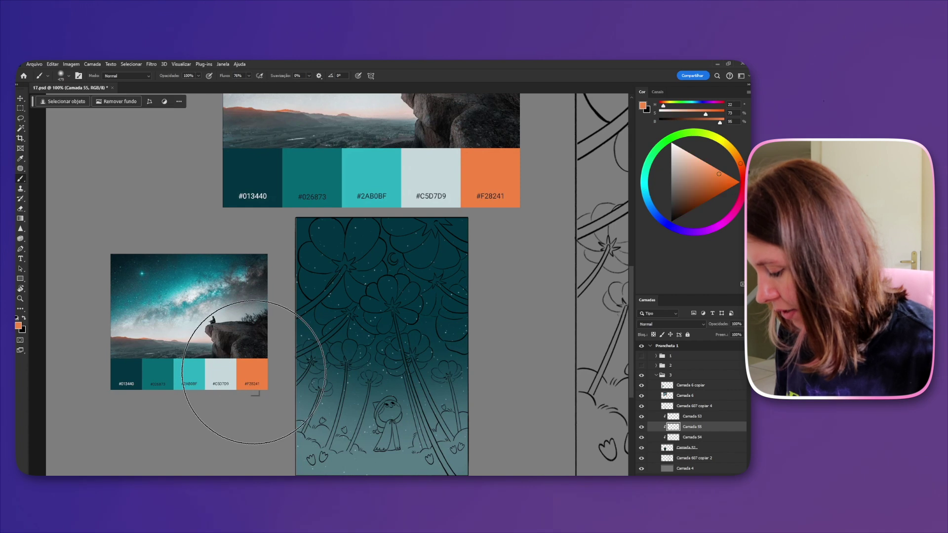
{"action": "mouse_move", "coordinate": [257, 464]}
{"action": "left_mouse_down"}
{"action": "mouse_move", "coordinate": [323, 498]}
{"action": "mouse_move", "coordinate": [391, 513]}
{"action": "mouse_move", "coordinate": [458, 507]}
{"action": "mouse_move", "coordinate": [548, 473]}
{"action": "left_mouse_up"}
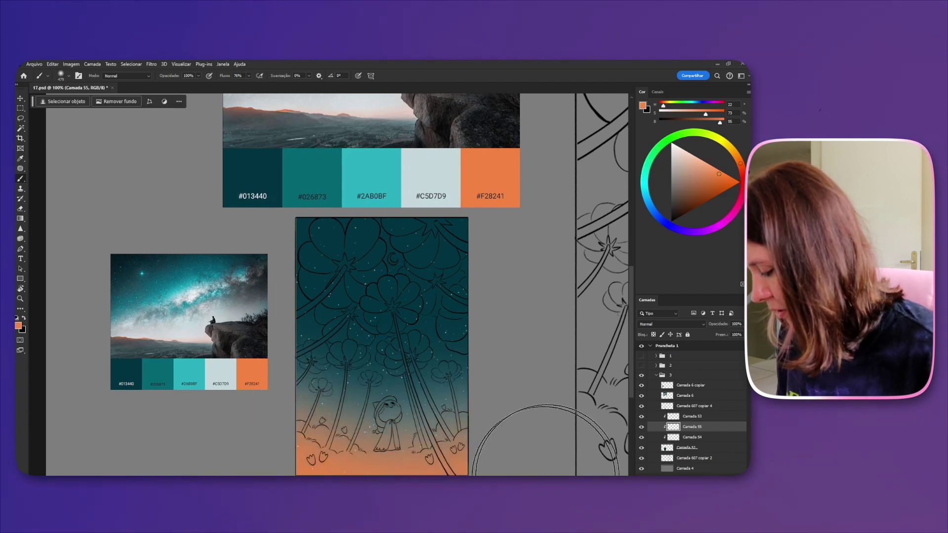
{"action": "left_click_drag", "start_coordinate": [461, 465], "coordinate": [419, 449], "text": "alt"}
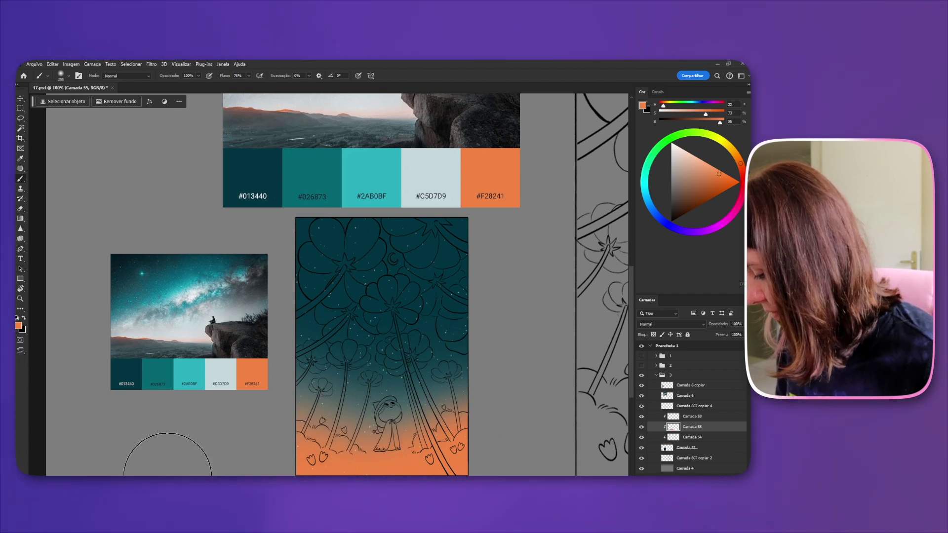
- On a new clipped layer above the stars, brush dark teal #013440 over the thumbnail's upper sky and teal #026873 across its middle
{"action": "left_click", "coordinate": [684, 418]}
{"action": "key", "text": "ctrl+shift+alt+n"}
{"action": "left_click", "coordinate": [680, 422], "text": "alt"}
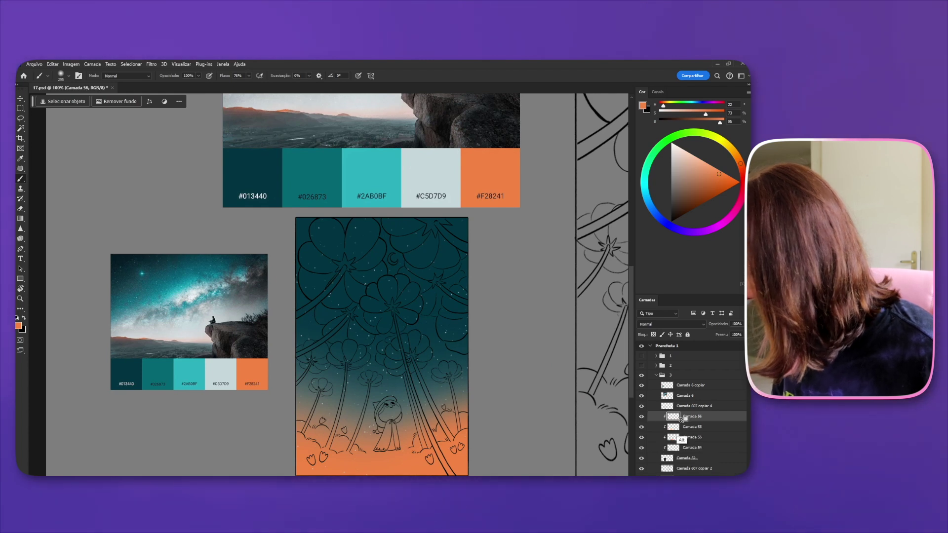
{"action": "left_click", "coordinate": [405, 311], "text": "alt"}
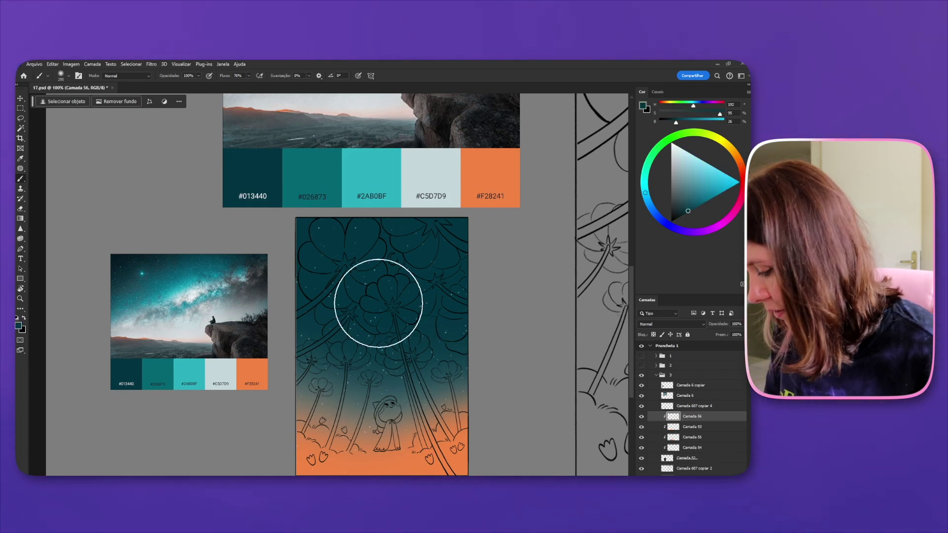
{"action": "left_click", "coordinate": [129, 374], "text": "alt"}
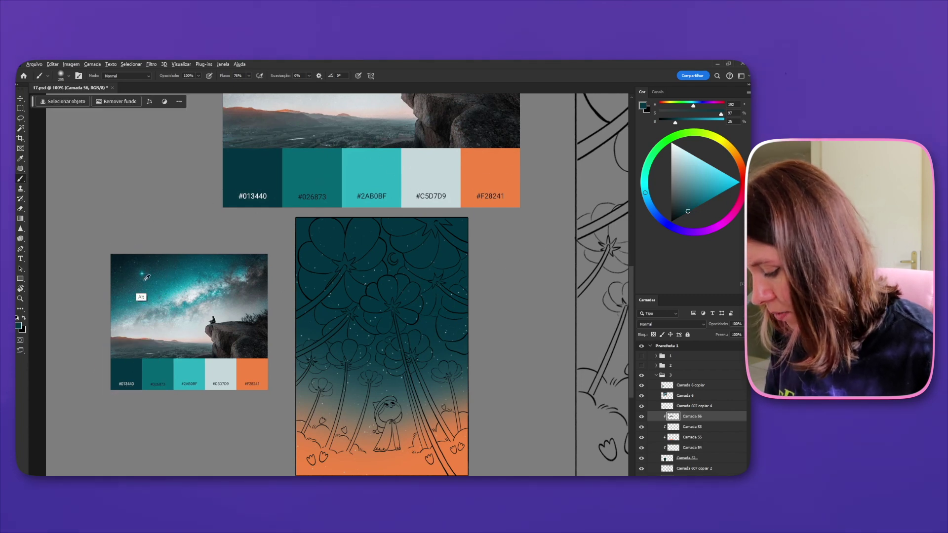
{"action": "left_click", "coordinate": [169, 375], "text": "alt"}
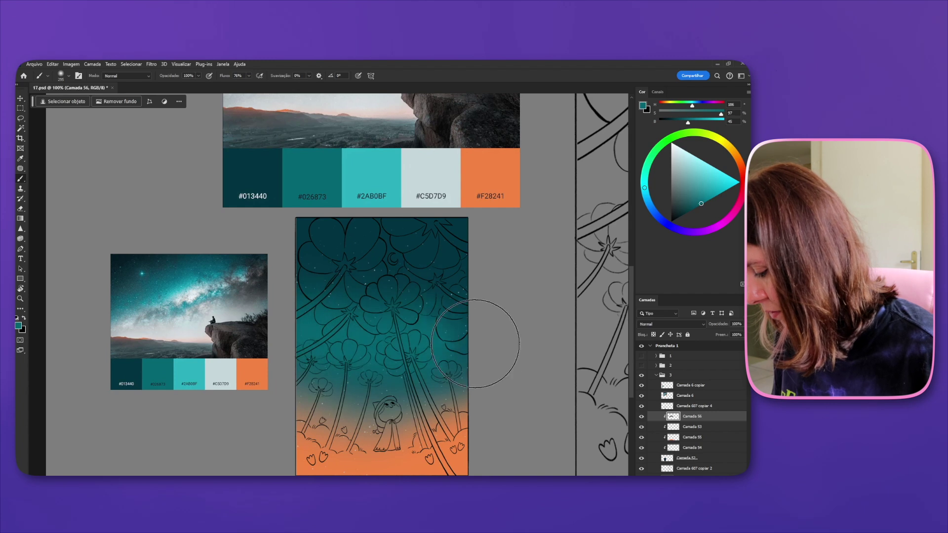
- Extend the teal and dark teal brushing across the thumbnail's sky and move this layer below the stars layer
{"action": "left_click_drag", "start_coordinate": [542, 339], "coordinate": [343, 321]}
{"action": "left_click", "coordinate": [398, 226], "text": "alt"}
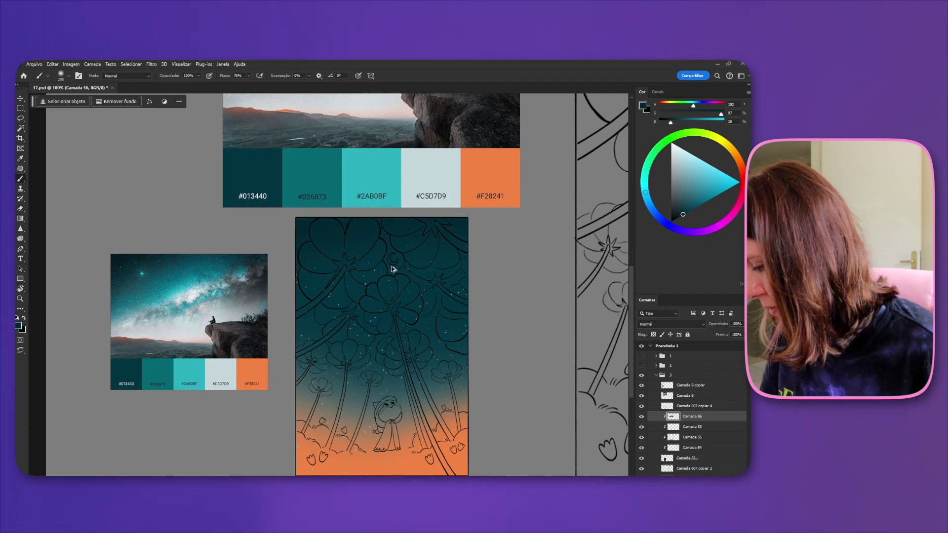
{"action": "key", "text": "ctrl+bracketleft"}
{"action": "left_click_drag", "start_coordinate": [390, 258], "coordinate": [418, 258]}
{"action": "left_click_drag", "start_coordinate": [458, 429], "coordinate": [453, 412]}
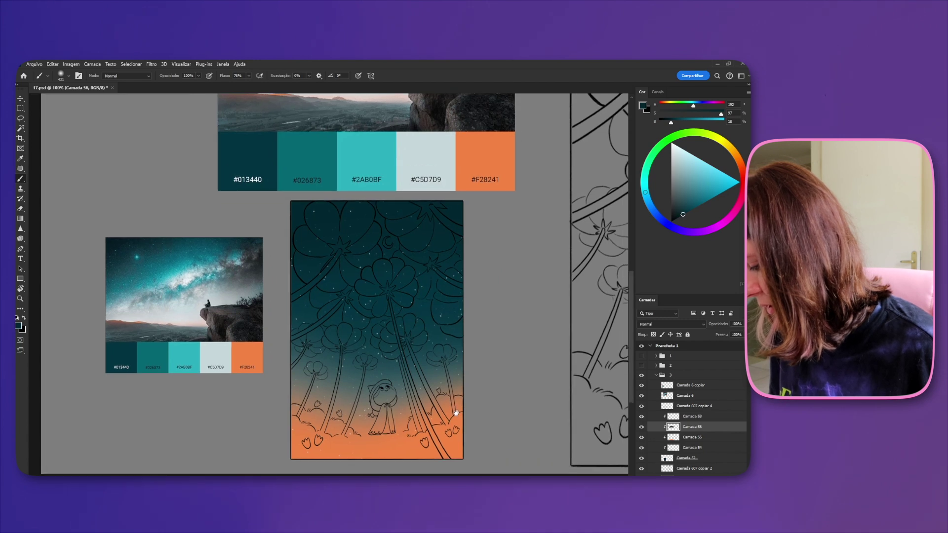
- On a new clipped layer, paint the ground and bushes with a hard brush in #026873 darkened to 27% brightness
{"action": "left_click", "coordinate": [156, 370], "text": "alt"}
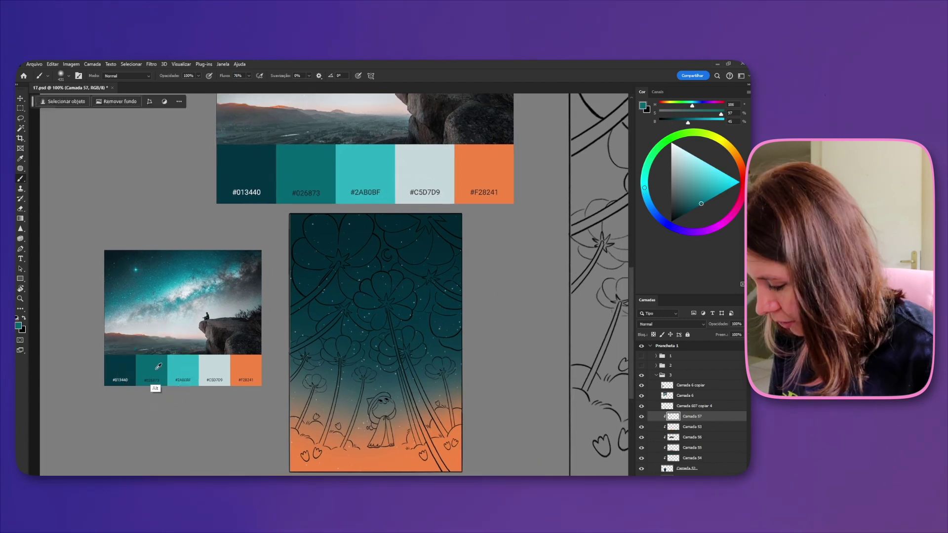
{"action": "left_click", "coordinate": [159, 367], "text": "alt"}
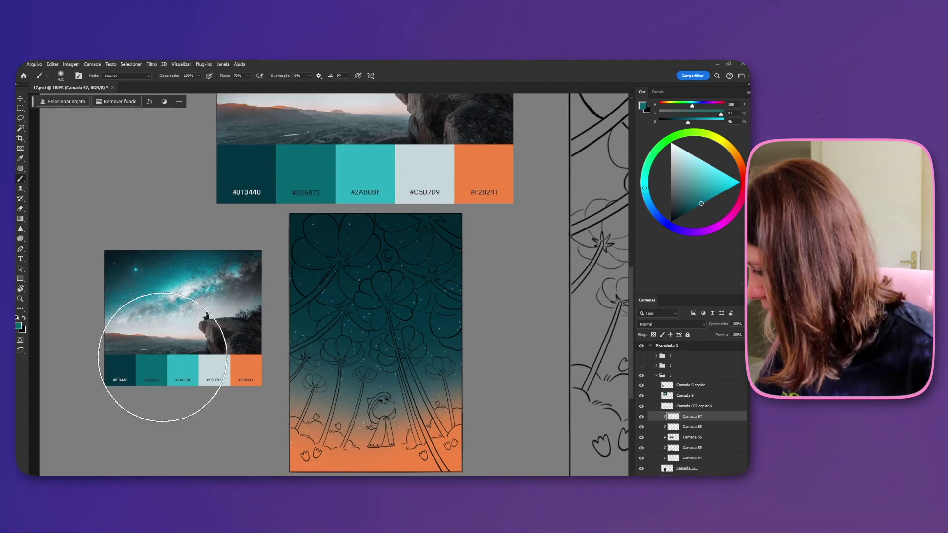
{"action": "left_click_drag", "start_coordinate": [686, 123], "coordinate": [676, 123]}
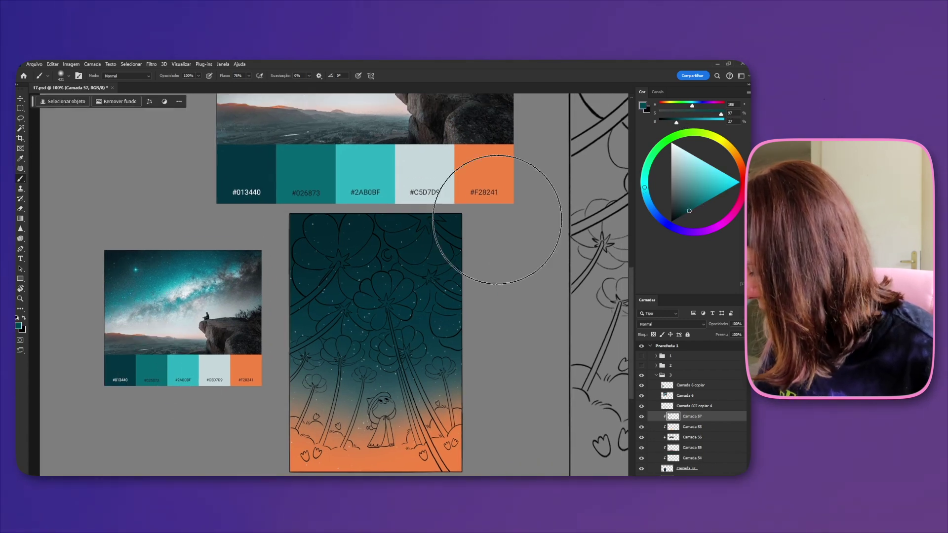
{"action": "right_click", "coordinate": [438, 216]}
{"action": "left_click", "coordinate": [496, 446]}
{"action": "left_click_drag", "start_coordinate": [356, 445], "coordinate": [277, 447]}
{"action": "mouse_move", "coordinate": [419, 443]}
{"action": "left_mouse_down"}
{"action": "mouse_move", "coordinate": [449, 417]}
{"action": "mouse_move", "coordinate": [441, 431]}
{"action": "mouse_move", "coordinate": [444, 415]}
{"action": "mouse_move", "coordinate": [459, 426]}
{"action": "mouse_move", "coordinate": [453, 437]}
{"action": "mouse_move", "coordinate": [471, 444]}
{"action": "mouse_move", "coordinate": [431, 479]}
{"action": "mouse_move", "coordinate": [448, 462]}
{"action": "mouse_move", "coordinate": [350, 465]}
{"action": "mouse_move", "coordinate": [377, 458]}
{"action": "mouse_move", "coordinate": [417, 456]}
{"action": "mouse_move", "coordinate": [317, 469]}
{"action": "mouse_move", "coordinate": [294, 458]}
{"action": "mouse_move", "coordinate": [287, 425]}
{"action": "mouse_move", "coordinate": [303, 444]}
{"action": "mouse_move", "coordinate": [335, 450]}
{"action": "left_mouse_up"}
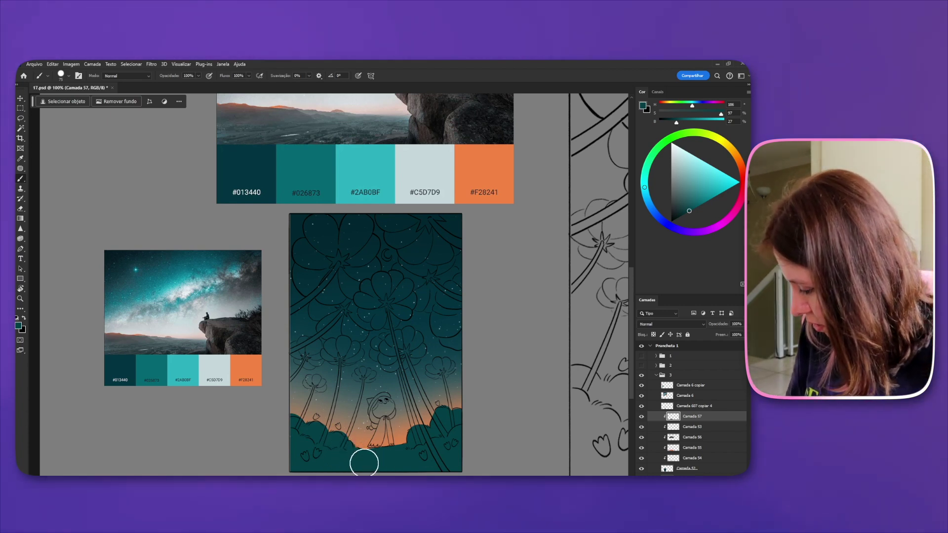
{"action": "key", "text": "ctrl+minus"}
{"action": "left_click_drag", "start_coordinate": [404, 381], "coordinate": [405, 403]}
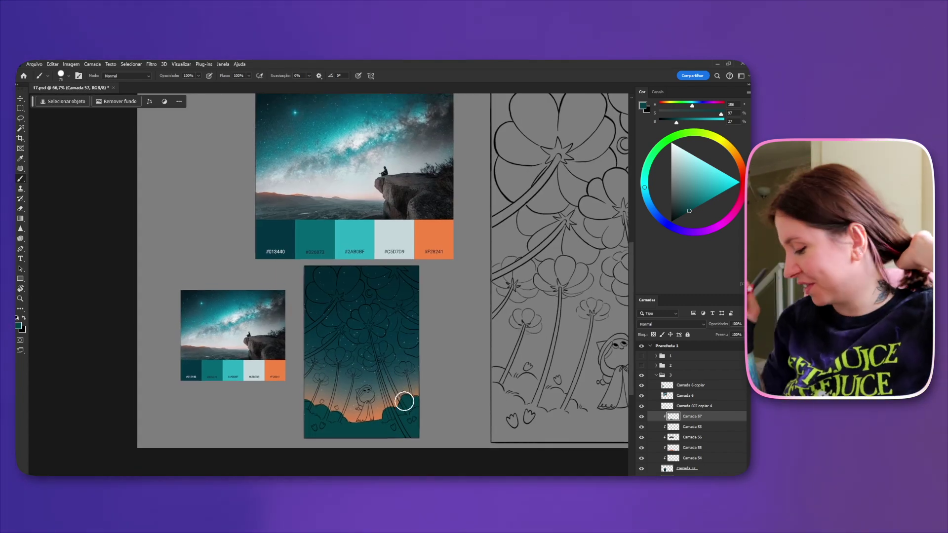
{"action": "left_click_drag", "start_coordinate": [404, 402], "coordinate": [407, 410]}
- Adjust the ground and bushes with Hue/Saturation, setting saturation to +34 and lightness to -14
{"action": "key", "text": "v"}
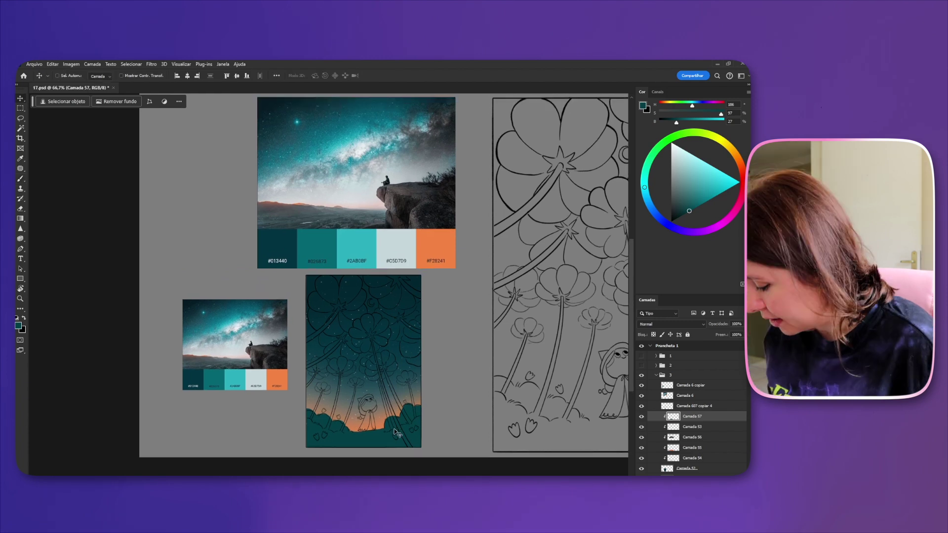
{"action": "key", "text": "ctrl+u"}
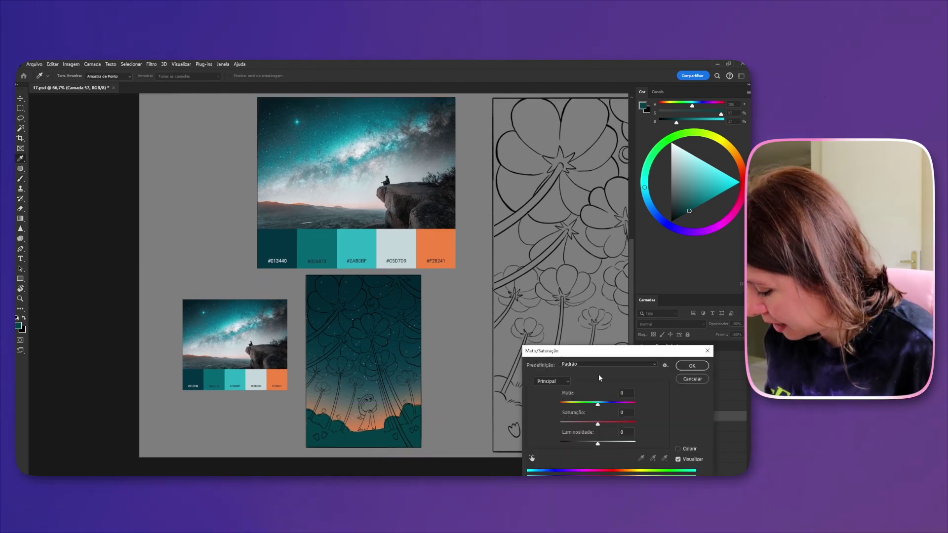
{"action": "left_click", "coordinate": [610, 444]}
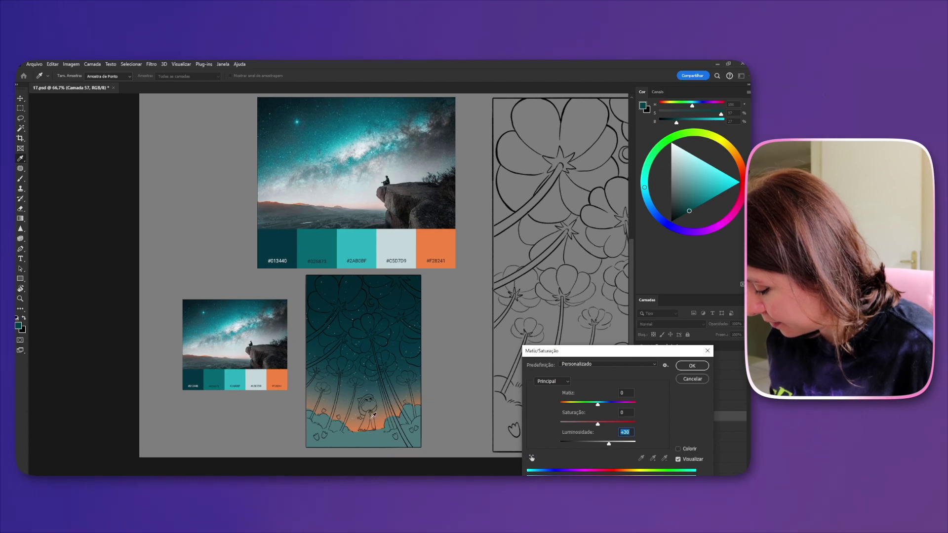
{"action": "left_click", "coordinate": [587, 443]}
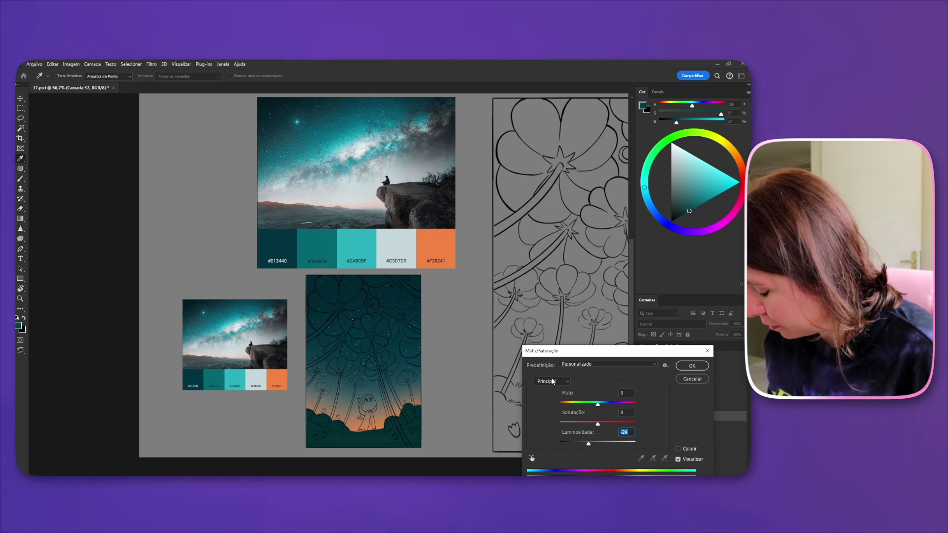
{"action": "left_click", "coordinate": [593, 443]}
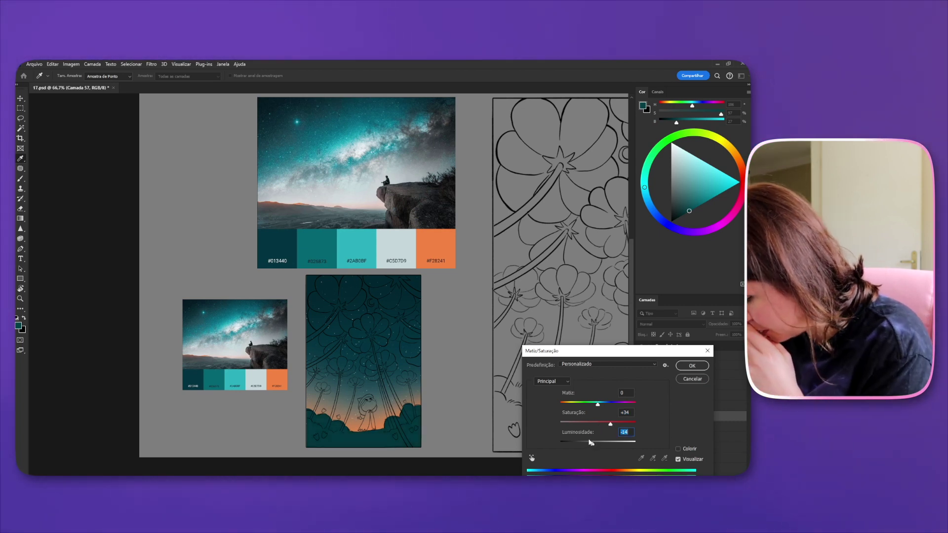
{"action": "left_click", "coordinate": [692, 366]}
- Add a new layer above the ground layer and fill the character's figure with turquoise #2AB0BF using a smaller brush
{"action": "key", "text": "v"}
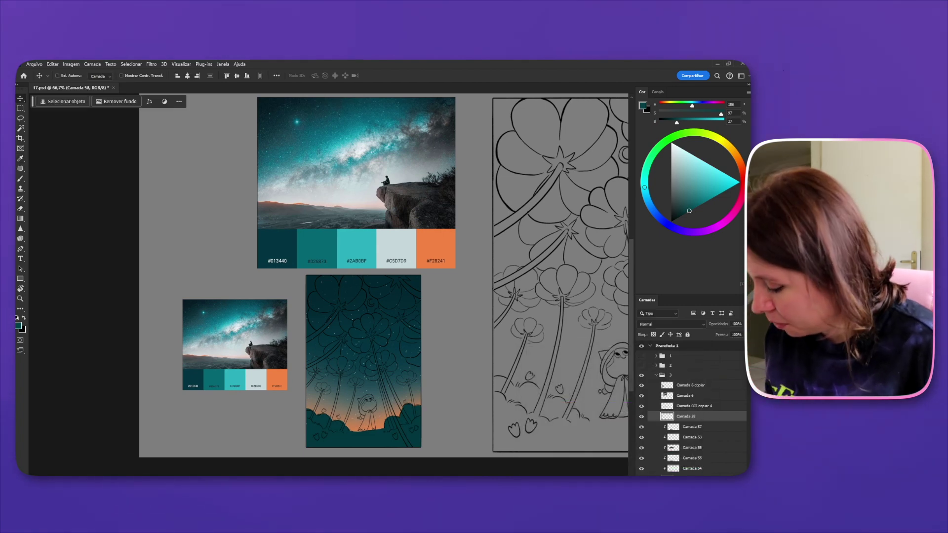
{"action": "key", "text": "b"}
{"action": "left_click", "coordinate": [244, 370], "text": "alt"}
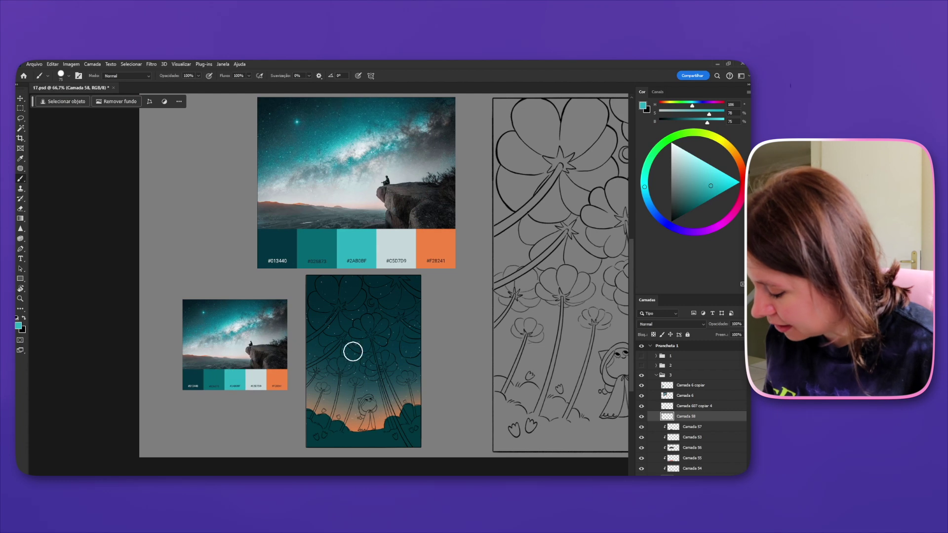
{"action": "left_click_drag", "start_coordinate": [364, 403], "coordinate": [366, 406]}
{"action": "right_click", "coordinate": [370, 403], "text": "alt"}
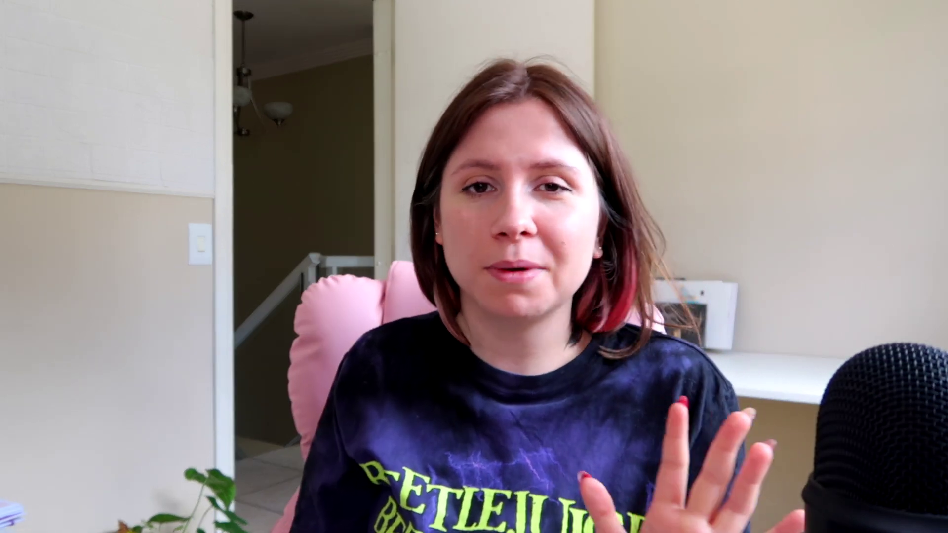
- On a layer clipped to the character, paint the face light orange and the hair pale cyan
{"action": "left_click", "coordinate": [276, 380], "text": "alt"}
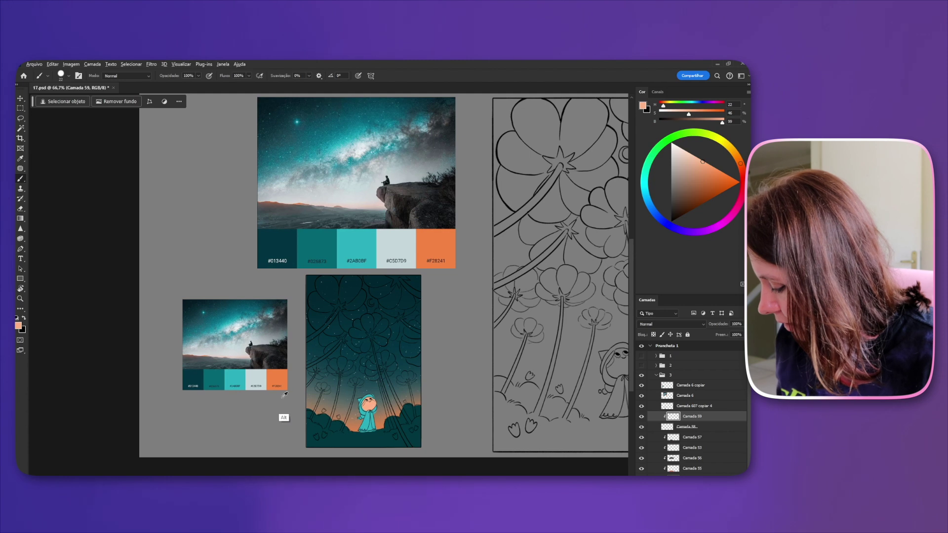
{"action": "left_click", "coordinate": [368, 420], "text": "alt"}
{"action": "left_click", "coordinate": [706, 161]}
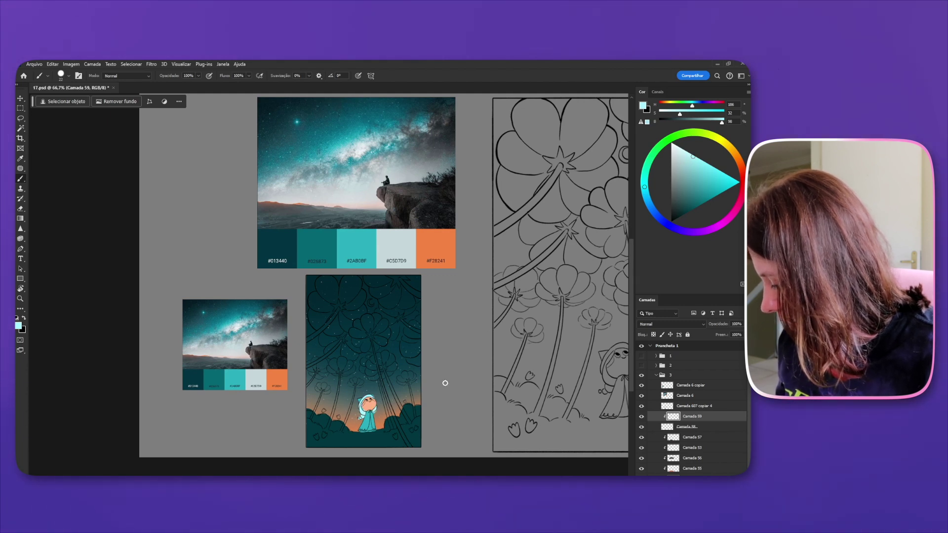
- Paint the character's dress dark teal at 74% saturation and 27% brightness, and colour the hood likewise on a new clipped layer
{"action": "left_click", "coordinate": [360, 416], "text": "alt"}
{"action": "left_click", "coordinate": [692, 200]}
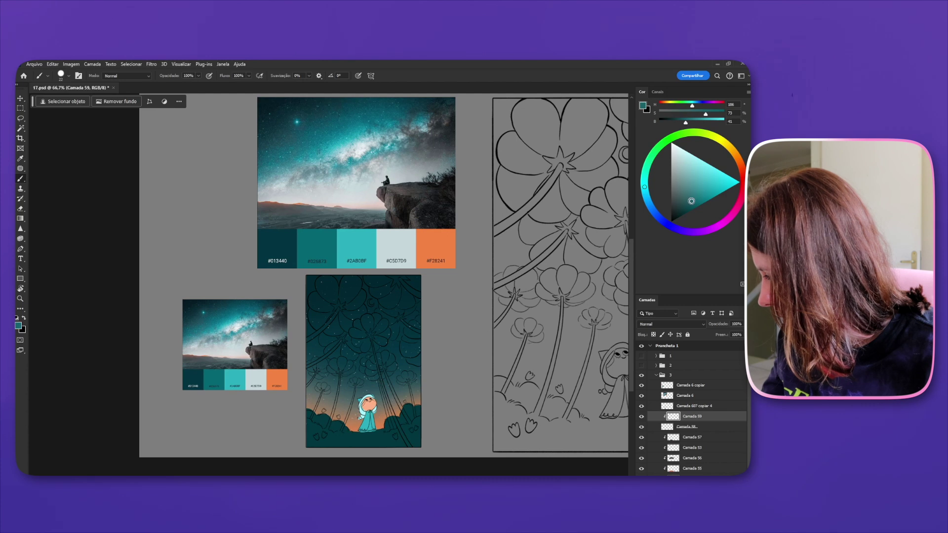
{"action": "left_click", "coordinate": [685, 208]}
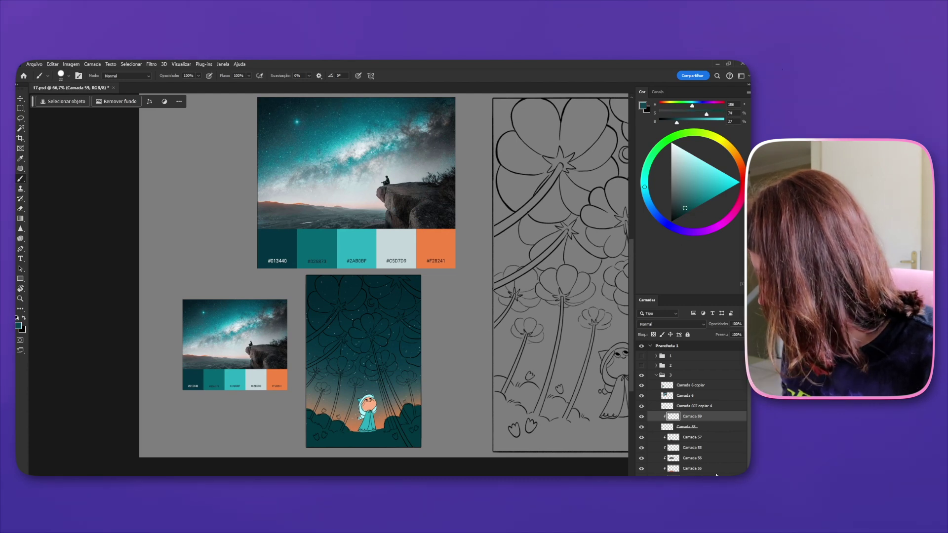
{"action": "key", "text": "ctrl+shift+alt+n"}
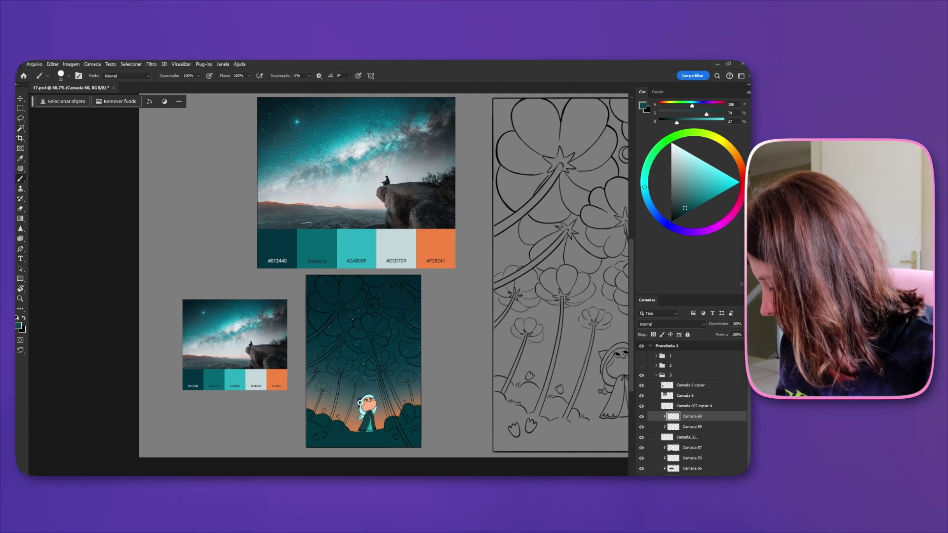
{"action": "left_click_drag", "start_coordinate": [364, 406], "coordinate": [377, 397]}
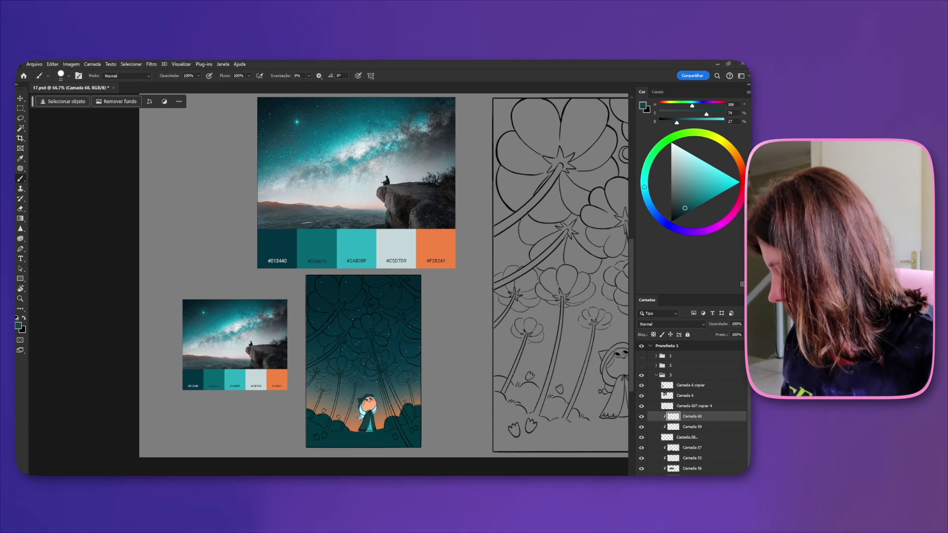
{"action": "scroll", "coordinate": [413, 436], "scroll_direction": "up", "scroll_amount": 1}
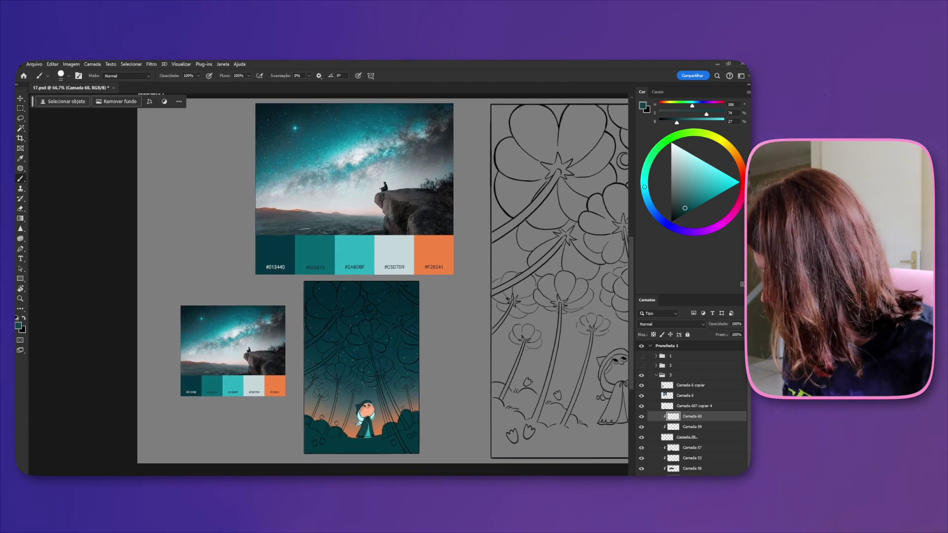
- Add a new unclipped layer and paint the thumbnail's large upper-left flower and its stem in teal #026873
{"action": "key", "text": "ctrl+shift+alt+n"}
{"action": "left_click", "coordinate": [216, 380], "text": "alt"}
{"action": "right_click", "coordinate": [336, 314], "text": "alt"}
{"action": "mouse_move", "coordinate": [334, 309]}
{"action": "left_mouse_down"}
{"action": "mouse_move", "coordinate": [324, 290]}
{"action": "mouse_move", "coordinate": [315, 319]}
{"action": "mouse_move", "coordinate": [355, 311]}
{"action": "mouse_move", "coordinate": [345, 324]}
{"action": "mouse_move", "coordinate": [349, 317]}
{"action": "mouse_move", "coordinate": [336, 318]}
{"action": "mouse_move", "coordinate": [349, 301]}
{"action": "mouse_move", "coordinate": [335, 296]}
{"action": "mouse_move", "coordinate": [336, 316]}
{"action": "left_mouse_up"}
{"action": "key", "text": "bracketleft"}
{"action": "key", "text": "bracketleft"}
{"action": "key", "text": "bracketleft"}
{"action": "key", "text": "bracketleft"}
{"action": "key", "text": "bracketleft"}
{"action": "key", "text": "bracketleft"}
{"action": "key", "text": "bracketleft"}
{"action": "key", "text": "bracketleft"}
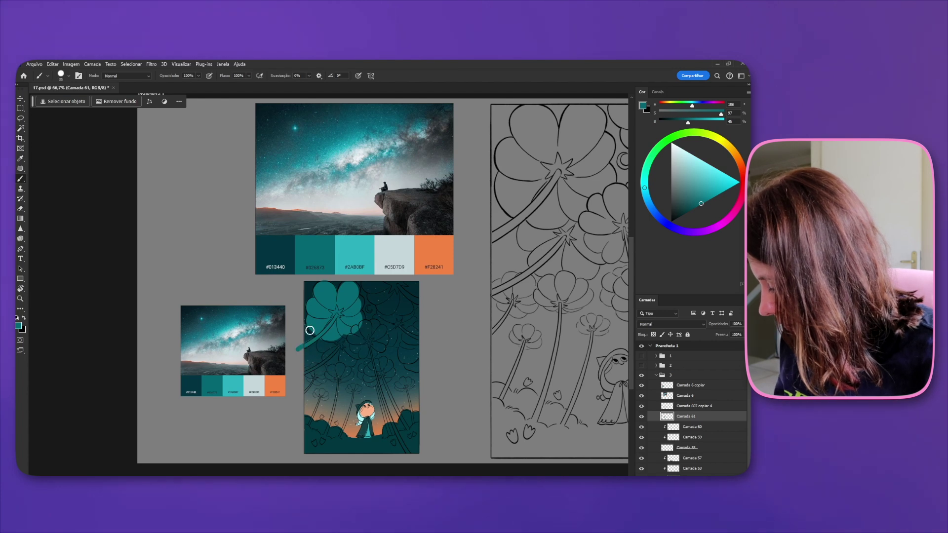
- Erase the stem paint that spills outside the thumbnail's left edge
{"action": "key", "text": "e"}
{"action": "left_click", "coordinate": [164, 76]}
{"action": "left_click_drag", "start_coordinate": [296, 352], "coordinate": [303, 362]}
- Load the thumbnail's background shape as a selection and paint the remaining flowers and stems inside it in teal
{"action": "scroll", "coordinate": [691, 425], "scroll_direction": "down", "scroll_amount": 1}
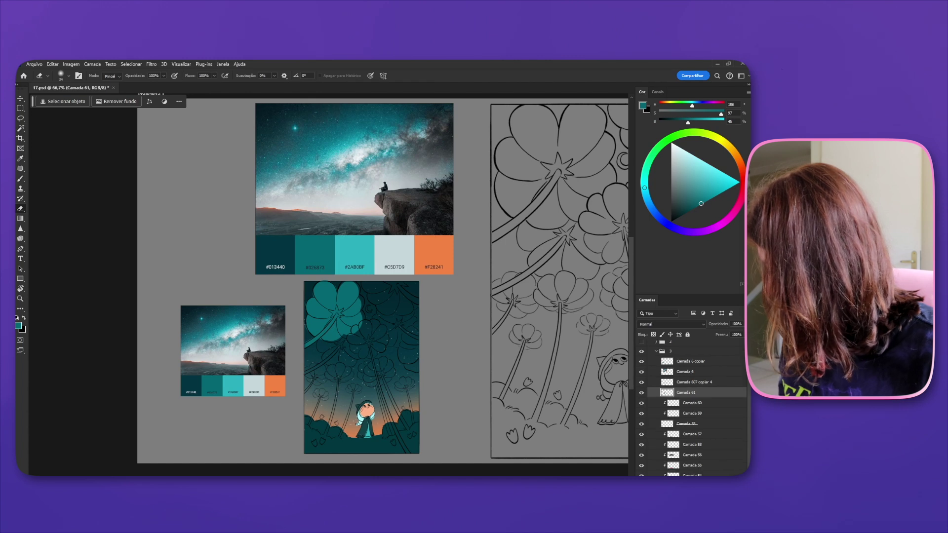
{"action": "left_click", "coordinate": [667, 472], "text": "ctrl"}
{"action": "key", "text": "b"}
{"action": "mouse_move", "coordinate": [352, 297]}
{"action": "left_mouse_down"}
{"action": "mouse_move", "coordinate": [367, 350]}
{"action": "mouse_move", "coordinate": [346, 331]}
{"action": "mouse_move", "coordinate": [329, 350]}
{"action": "mouse_move", "coordinate": [345, 361]}
{"action": "mouse_move", "coordinate": [363, 349]}
{"action": "mouse_move", "coordinate": [359, 336]}
{"action": "mouse_move", "coordinate": [317, 447]}
{"action": "mouse_move", "coordinate": [325, 397]}
{"action": "mouse_move", "coordinate": [305, 432]}
{"action": "mouse_move", "coordinate": [326, 372]}
{"action": "mouse_move", "coordinate": [350, 346]}
{"action": "mouse_move", "coordinate": [309, 379]}
{"action": "left_mouse_up"}
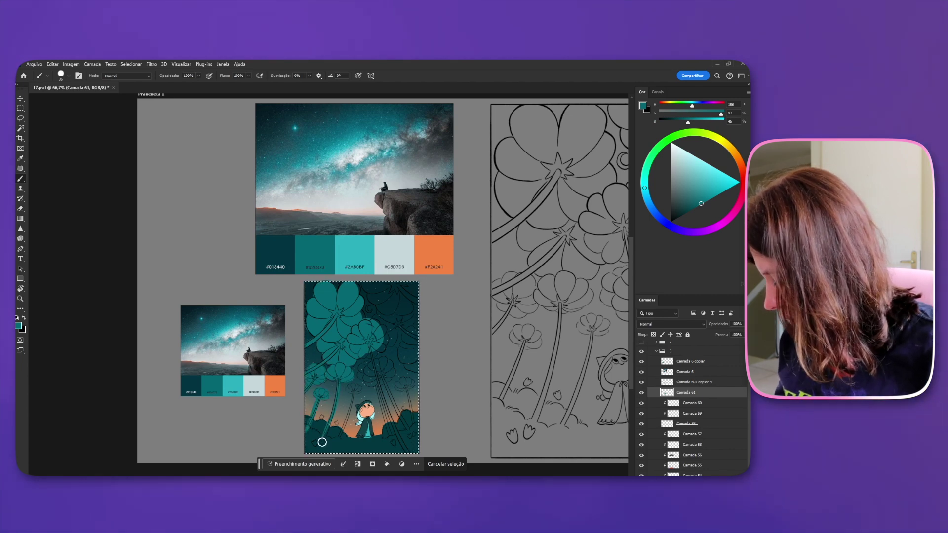
{"action": "mouse_move", "coordinate": [354, 390]}
{"action": "left_mouse_down"}
{"action": "mouse_move", "coordinate": [410, 447]}
{"action": "mouse_move", "coordinate": [416, 436]}
{"action": "mouse_move", "coordinate": [379, 387]}
{"action": "mouse_move", "coordinate": [376, 352]}
{"action": "mouse_move", "coordinate": [359, 342]}
{"action": "mouse_move", "coordinate": [365, 324]}
{"action": "mouse_move", "coordinate": [378, 328]}
{"action": "mouse_move", "coordinate": [386, 315]}
{"action": "mouse_move", "coordinate": [391, 338]}
{"action": "mouse_move", "coordinate": [414, 364]}
{"action": "left_mouse_up"}
{"action": "left_click_drag", "start_coordinate": [397, 301], "coordinate": [398, 308]}
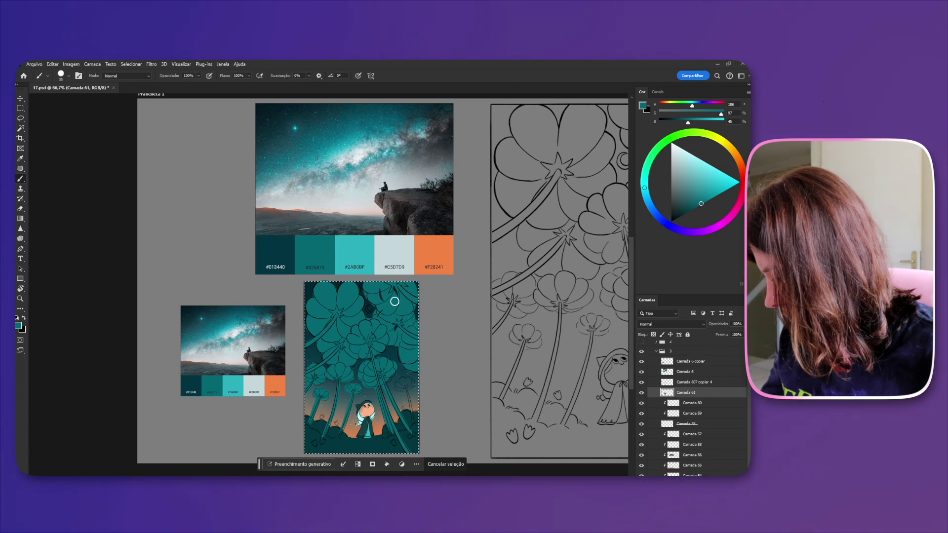
- Clean up the flower paint around the gap with the moon using a small hard eraser, and deselect
{"action": "key", "text": "e"}
{"action": "right_click", "coordinate": [385, 333]}
{"action": "left_click", "coordinate": [438, 337]}
{"action": "left_click", "coordinate": [371, 336]}
{"action": "key", "text": "bracketleft"}
{"action": "key", "text": "bracketleft"}
{"action": "key", "text": "bracketleft"}
{"action": "key", "text": "bracketleft"}
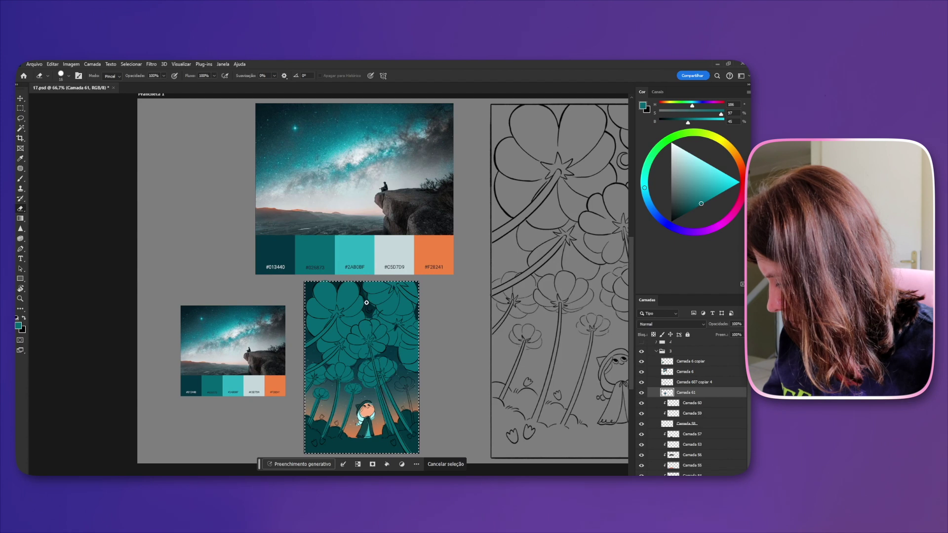
{"action": "key", "text": "b"}
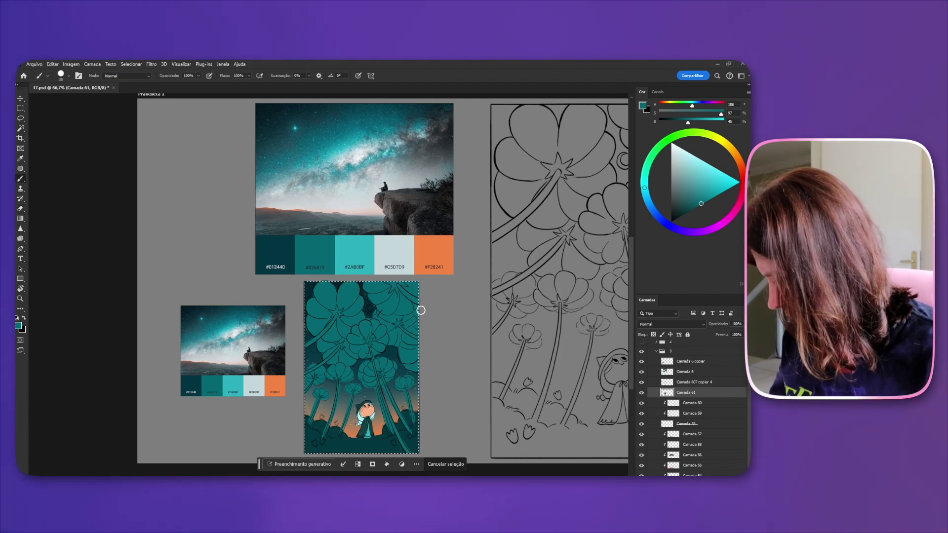
{"action": "key", "text": "e"}
{"action": "key", "text": "ctrl+d"}
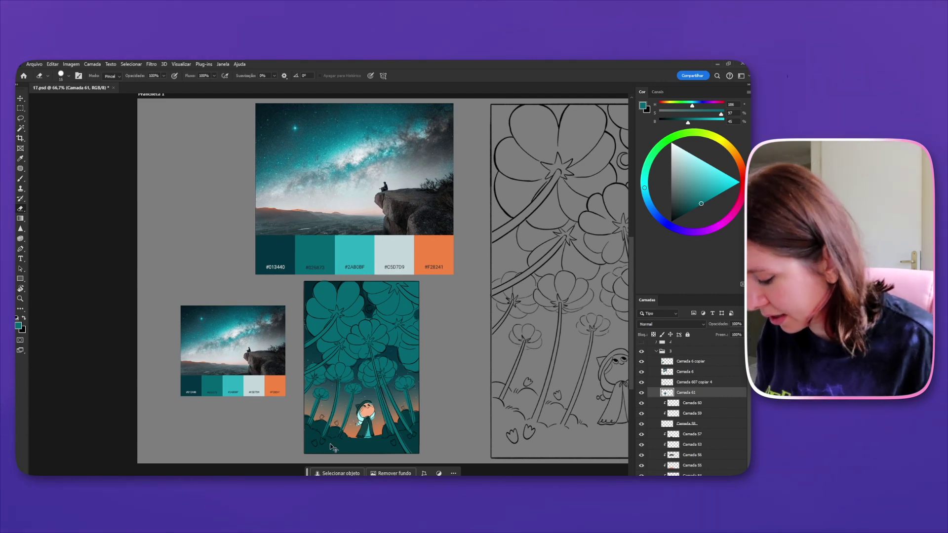
- Lock the flower layer's transparent pixels and fill it with the dark teal sampled from the ground
{"action": "key", "text": "b"}
{"action": "left_click", "coordinate": [363, 451], "text": "alt"}
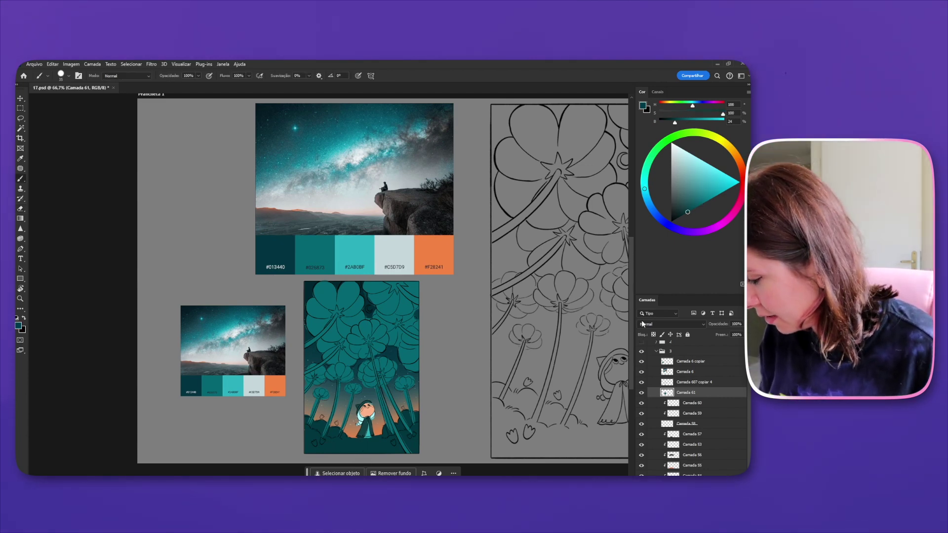
{"action": "key", "text": "alt+BackSpace"}
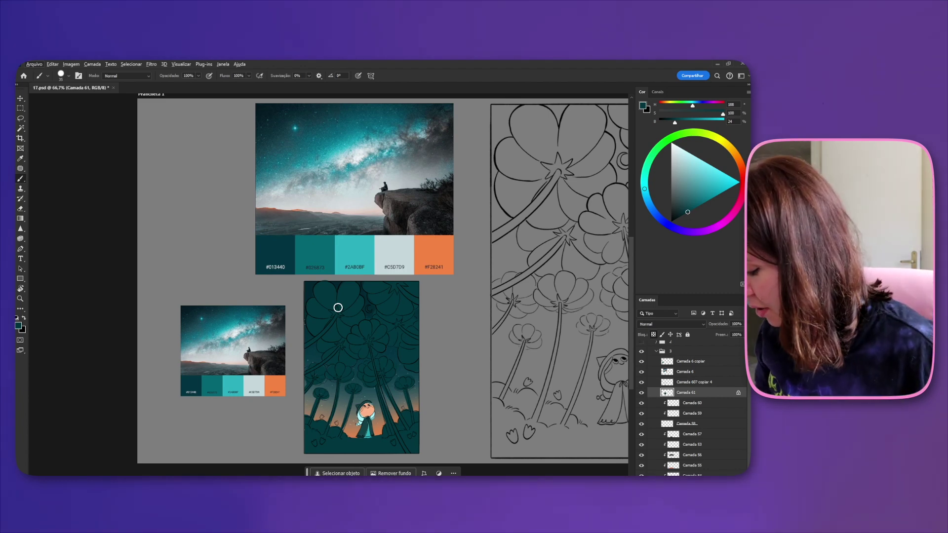
{"action": "key", "text": "v"}
{"action": "key", "text": "Escape"}
{"action": "key", "text": "ctrl+u"}
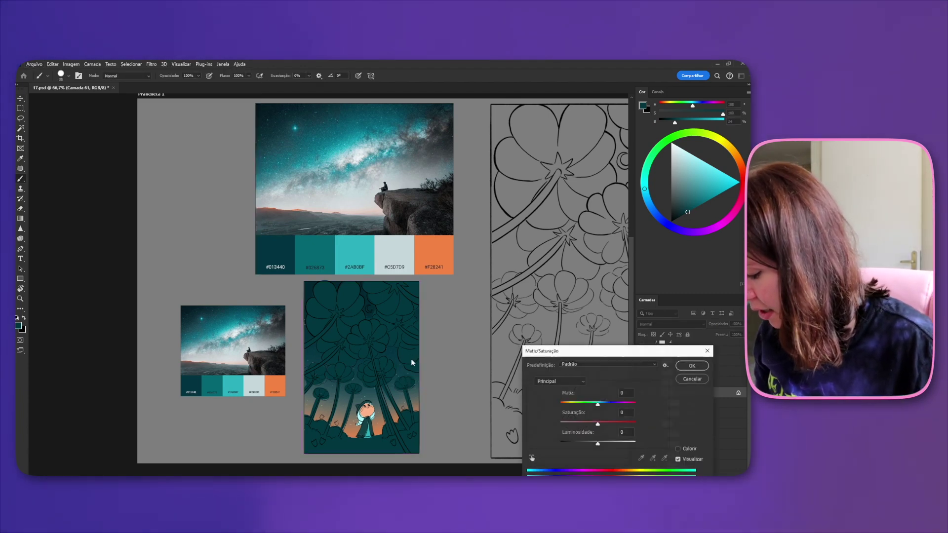
{"action": "key", "text": "Escape"}
- Try lightening the thumbnail's background layer with Hue/Saturation at lightness +37
{"action": "key", "text": "v"}
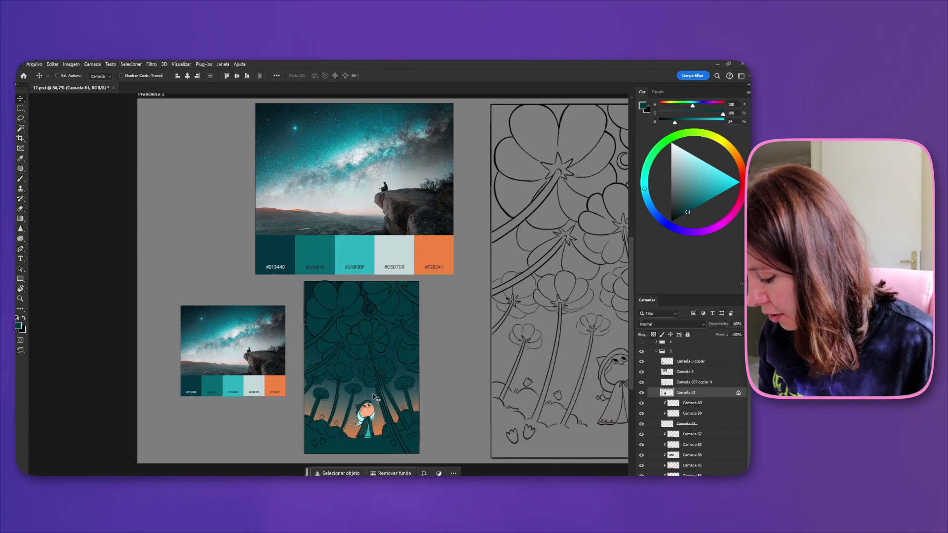
{"action": "left_click", "coordinate": [376, 398], "text": "ctrl"}
{"action": "key", "text": "ctrl+u"}
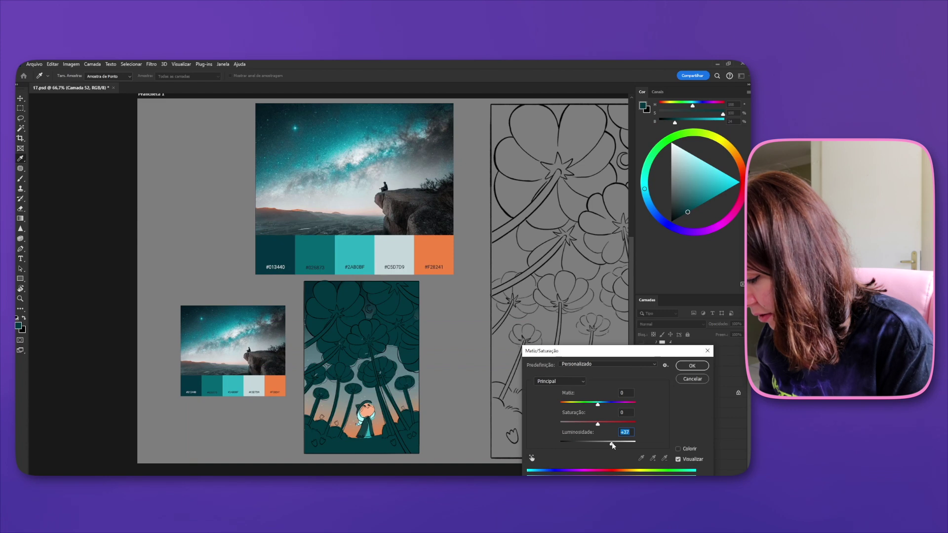
{"action": "left_click", "coordinate": [692, 380]}
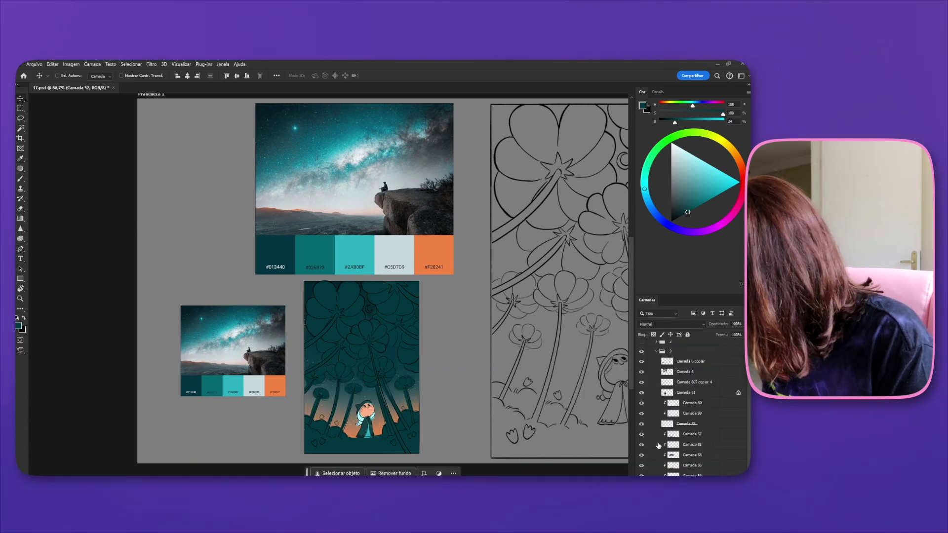
- Hide the clipped layer Camada 56 in the thumbnail's layer group
{"action": "left_click", "coordinate": [643, 434]}
{"action": "left_click", "coordinate": [643, 434]}
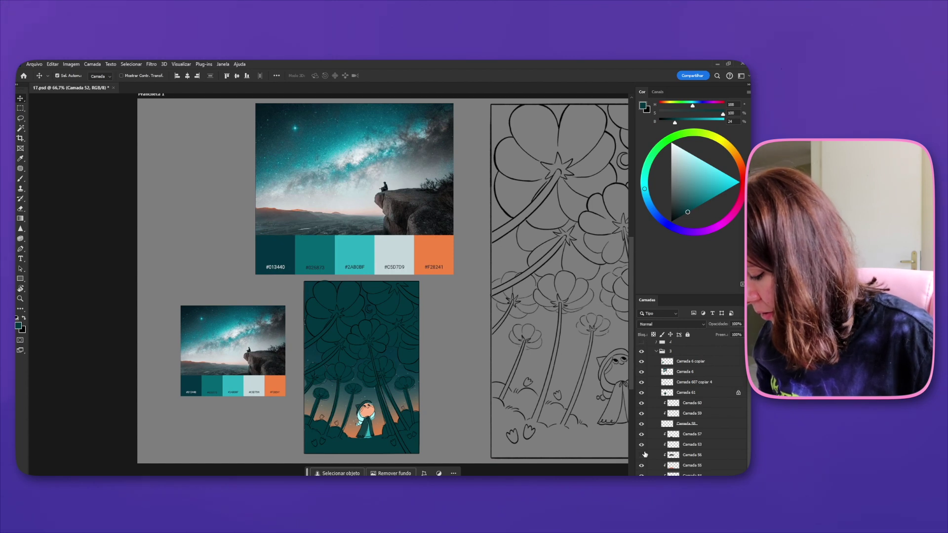
- Try lightening and darkening the thumbnail's background layer with Hue/Saturation, at lightness +17 and -69
{"action": "key", "text": "ctrl+u"}
{"action": "left_click", "coordinate": [615, 444]}
{"action": "left_click_drag", "start_coordinate": [613, 444], "coordinate": [606, 443]}
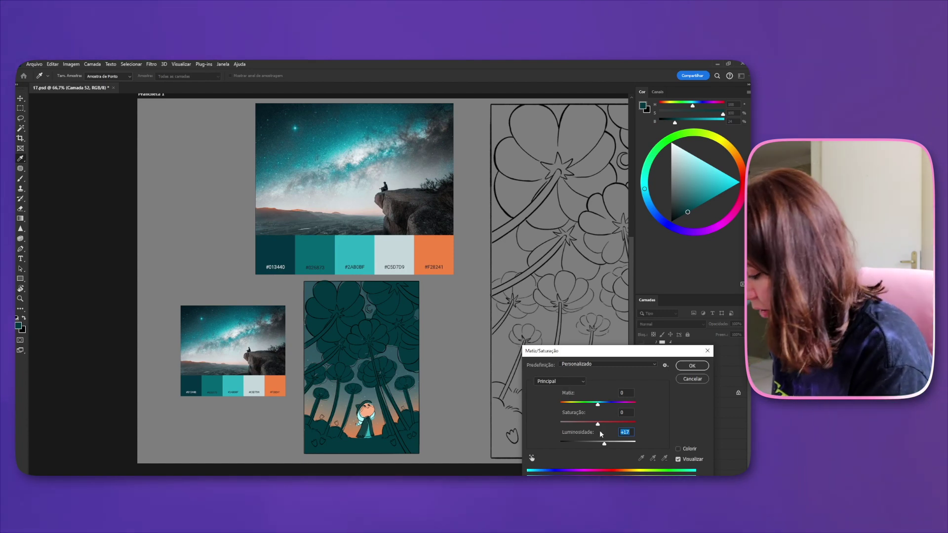
{"action": "left_click_drag", "start_coordinate": [586, 446], "coordinate": [580, 447]}
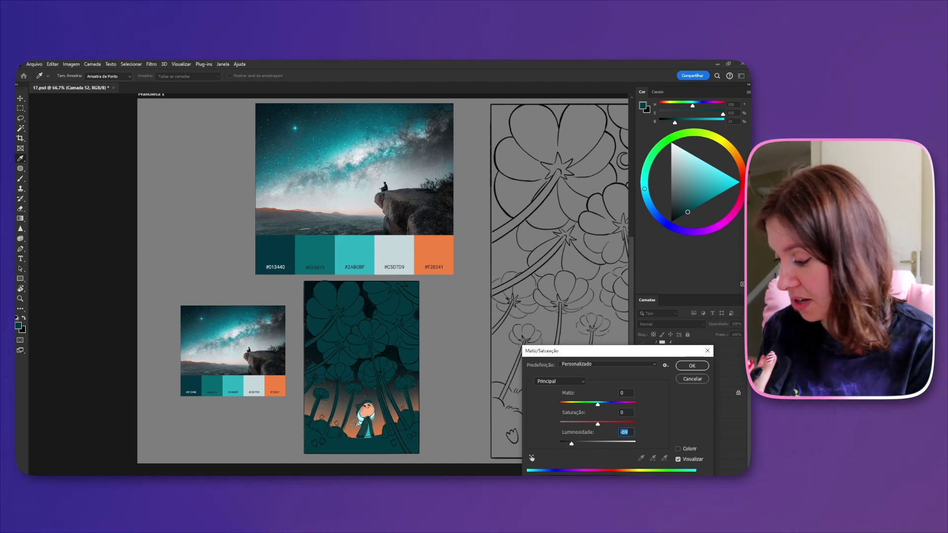
{"action": "left_click", "coordinate": [692, 379]}
{"action": "key", "text": "v"}
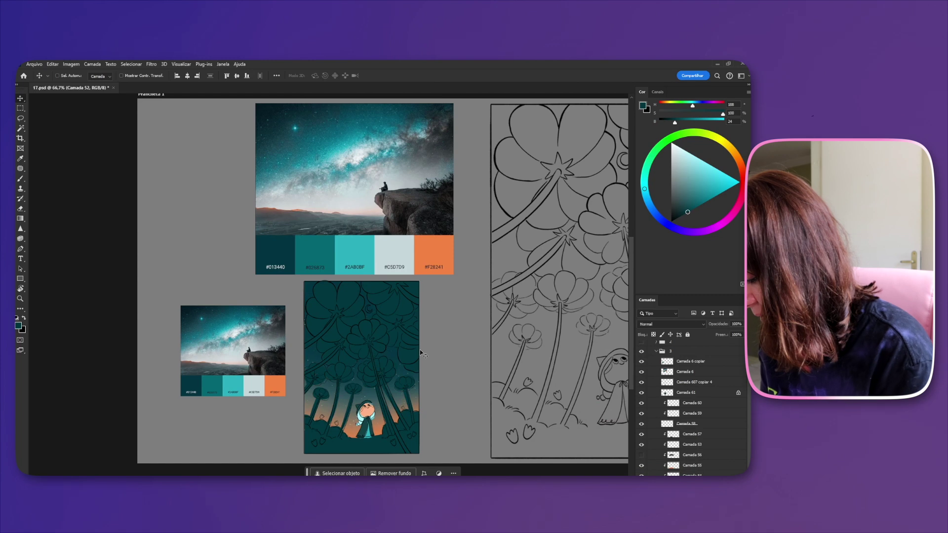
- Try brightening the thumbnail's flower layer with Hue/Saturation at saturation +52 and lightness above +20, and consider the same adjustment for the ground
{"action": "left_click", "coordinate": [381, 347], "text": "ctrl"}
{"action": "key", "text": "ctrl+u"}
{"action": "left_click_drag", "start_coordinate": [598, 443], "coordinate": [618, 424]}
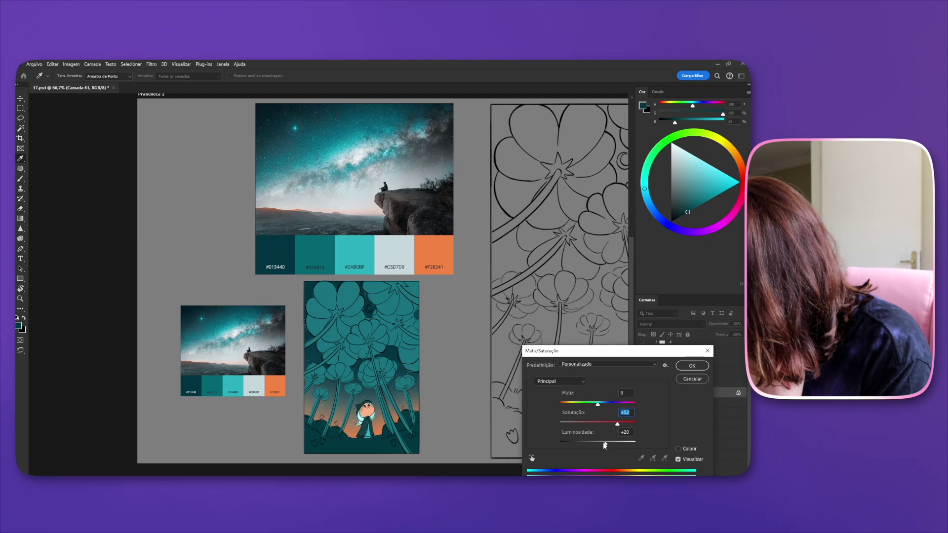
{"action": "left_click_drag", "start_coordinate": [604, 443], "coordinate": [609, 444]}
{"action": "key", "text": "Return"}
{"action": "left_click", "coordinate": [384, 450], "text": "ctrl"}
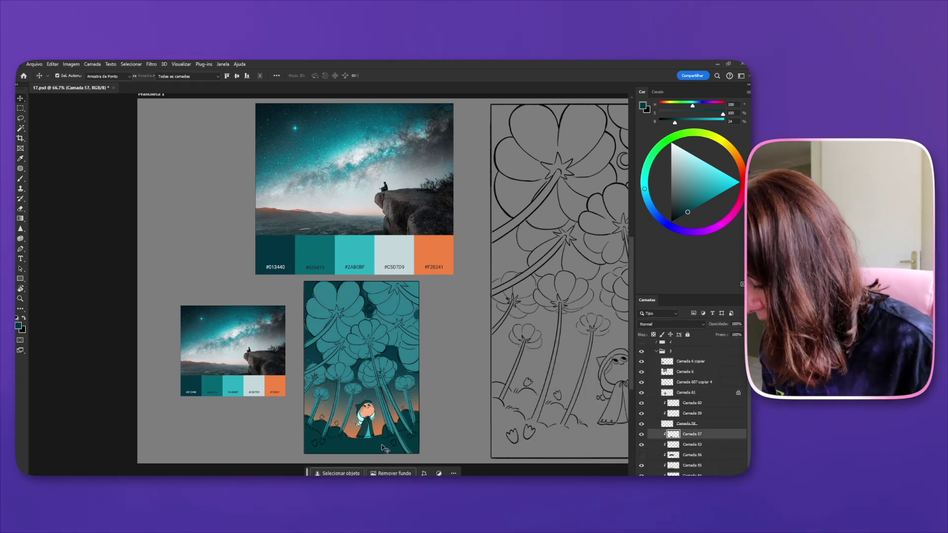
{"action": "key", "text": "ctrl+u"}
{"action": "key", "text": "Escape"}
- Darken the flower layer with Hue/Saturation at lightness -74
{"action": "left_click", "coordinate": [405, 432], "text": "ctrl"}
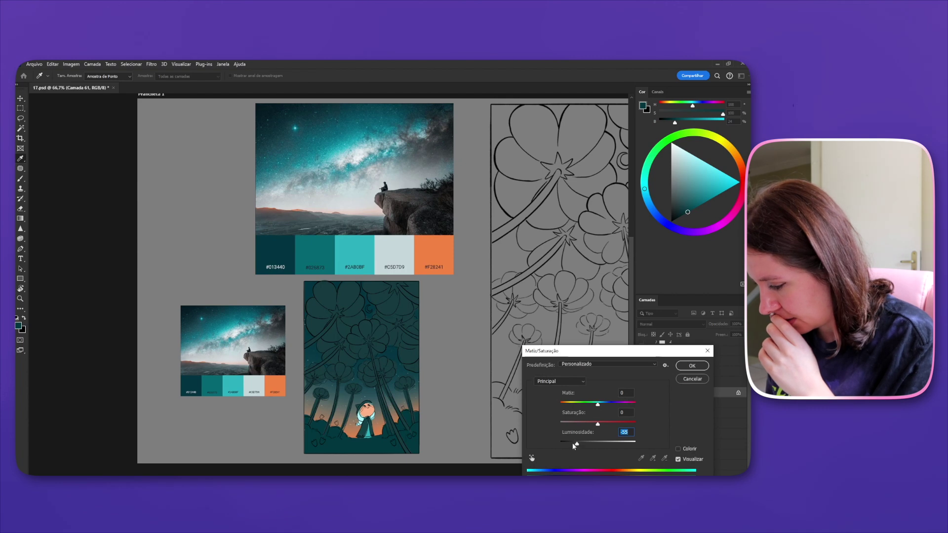
{"action": "left_click_drag", "start_coordinate": [573, 443], "coordinate": [571, 445]}
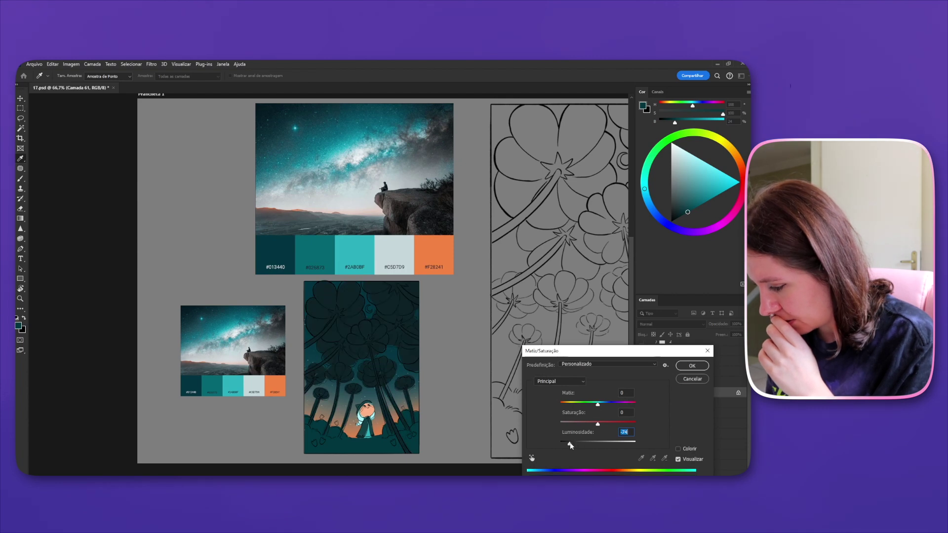
{"action": "left_click", "coordinate": [687, 365]}
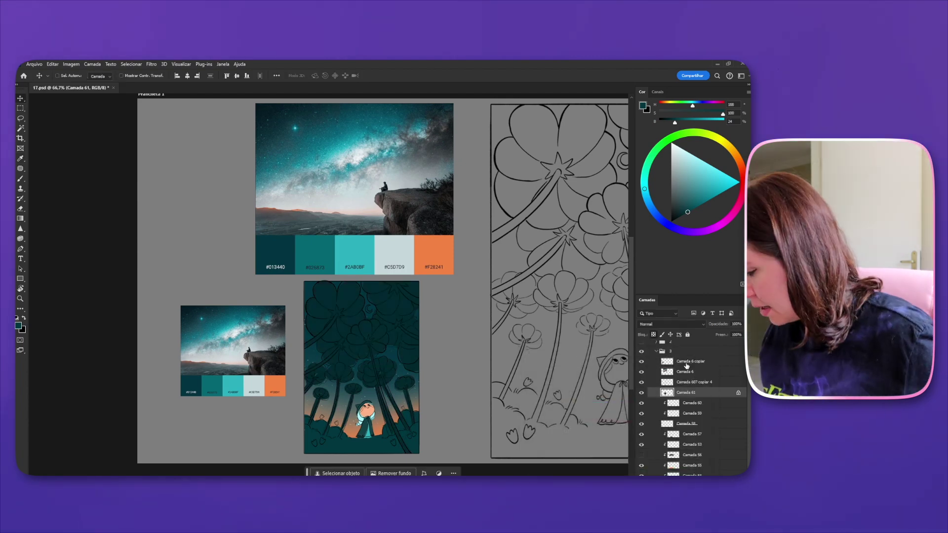
- Lighten the thumbnail's background layer with Hue/Saturation at lightness +12
{"action": "left_click", "coordinate": [371, 327], "text": "ctrl"}
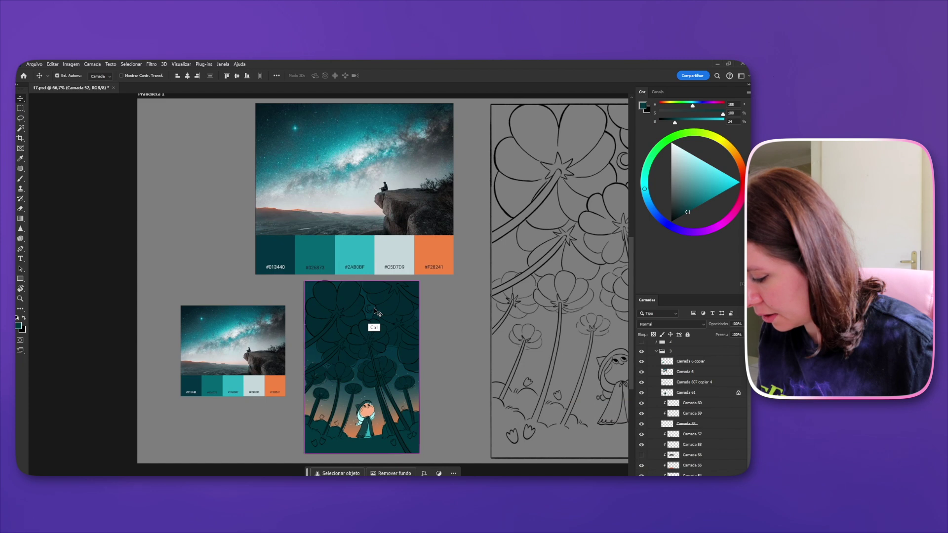
{"action": "key", "text": "ctrl+u"}
{"action": "left_click", "coordinate": [604, 443]}
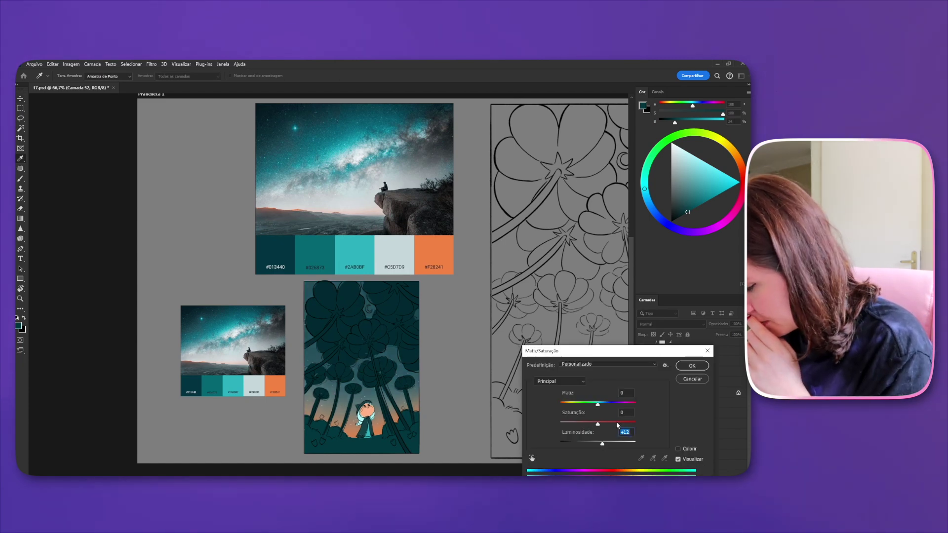
{"action": "left_click", "coordinate": [688, 367]}
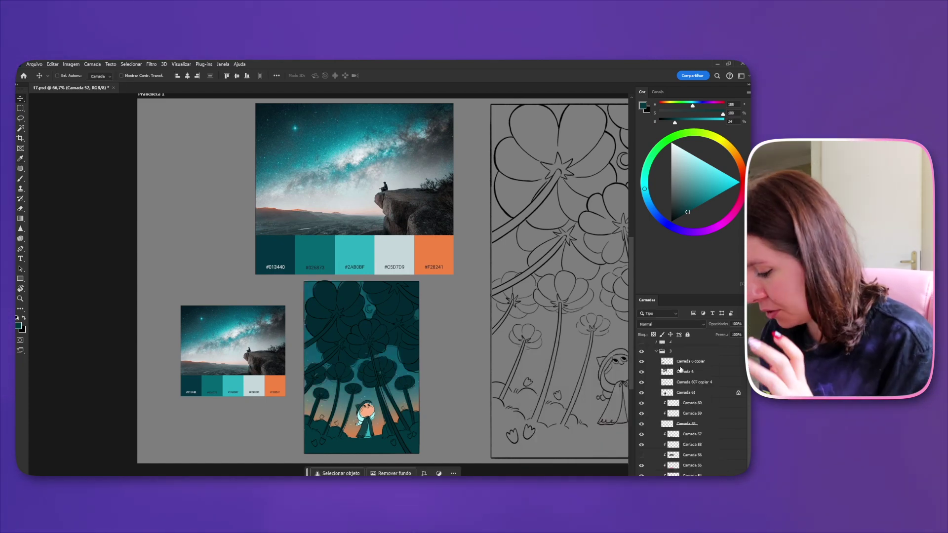
- Try recolouring the flower layer with Hue/Saturation, using a hue shift, saturation +51 and lightness +11
{"action": "left_click", "coordinate": [409, 362], "text": "ctrl"}
{"action": "key", "text": "ctrl+u"}
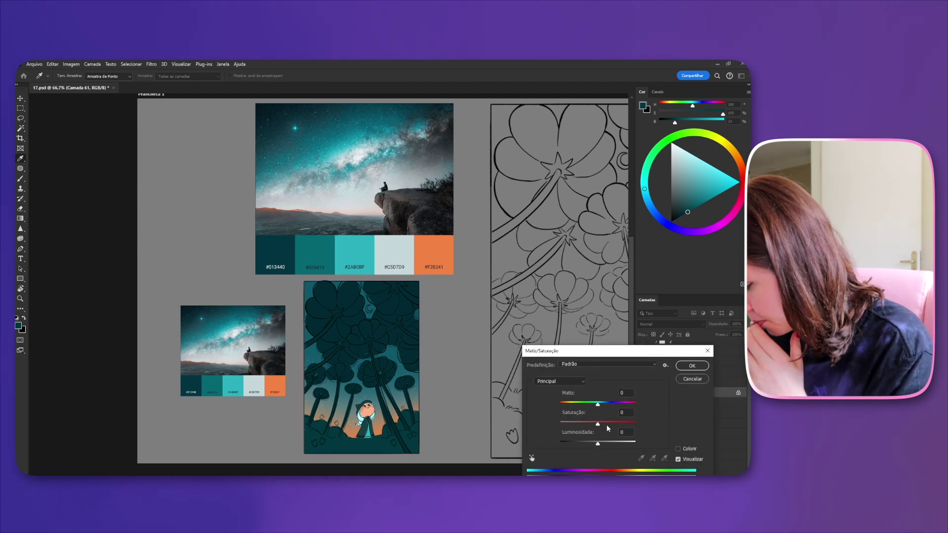
{"action": "left_click", "coordinate": [602, 443]}
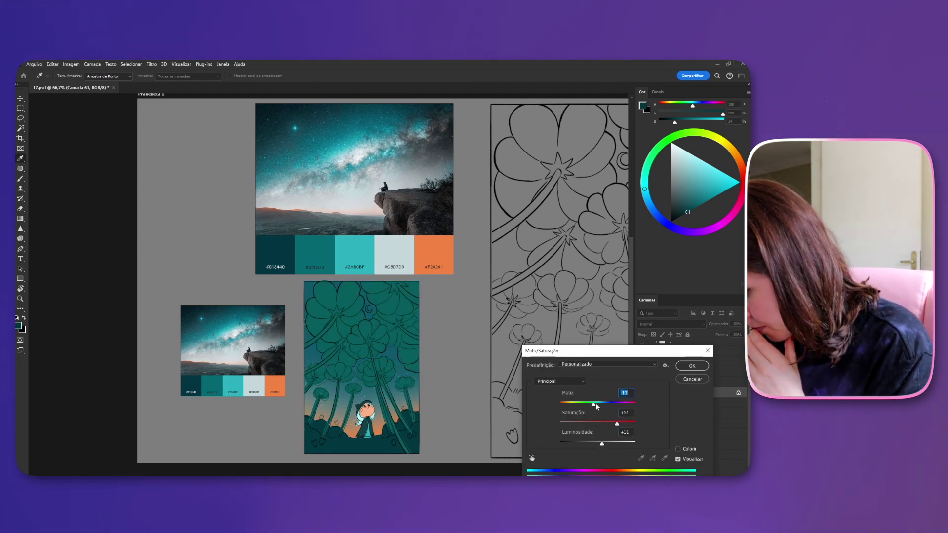
{"action": "key", "text": "Return"}
- Sample the dark teal #013440 from the small palette and return the flower layer to dark teal
{"action": "key", "text": "b"}
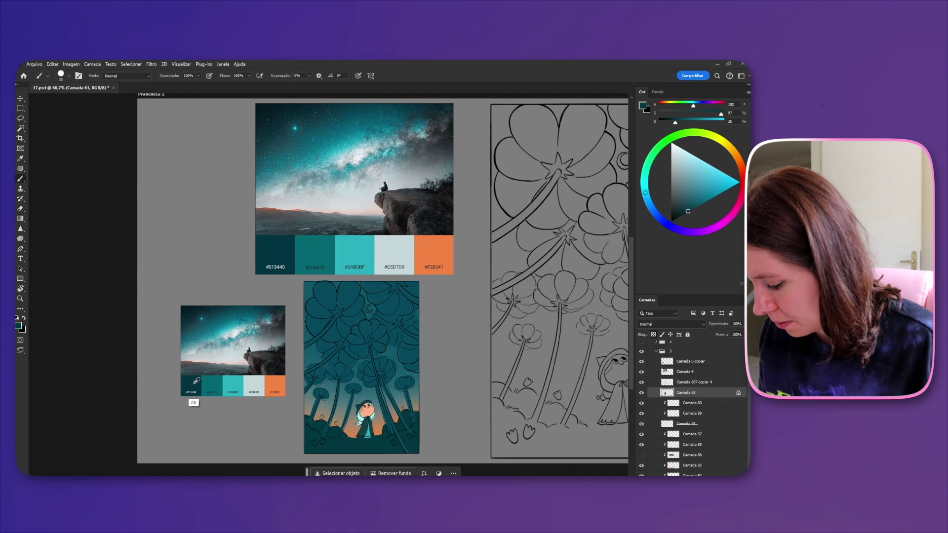
{"action": "key", "text": "ctrl+z"}
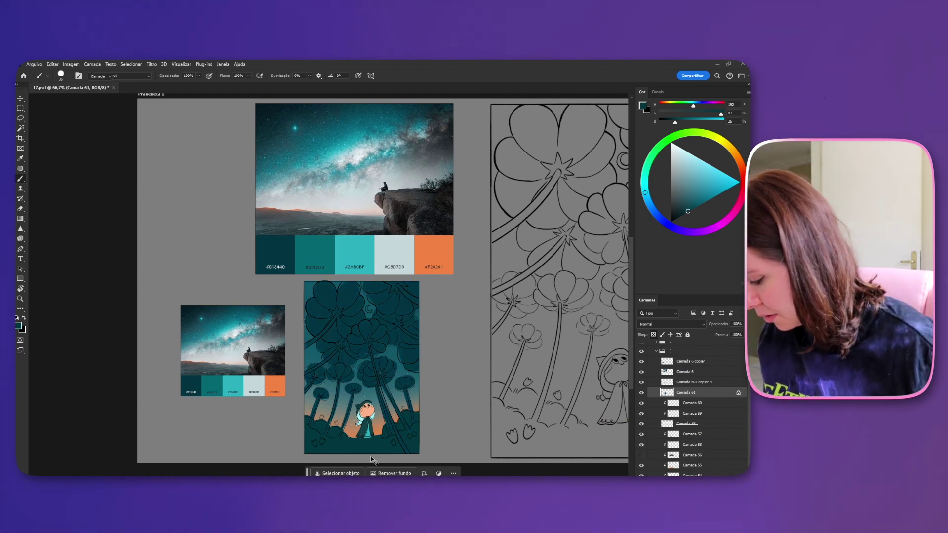
- Lock the transparent pixels of the ground layer Camada 57 and add a new clipped layer above it
{"action": "key", "text": "v"}
{"action": "left_click", "coordinate": [387, 448], "text": "ctrl"}
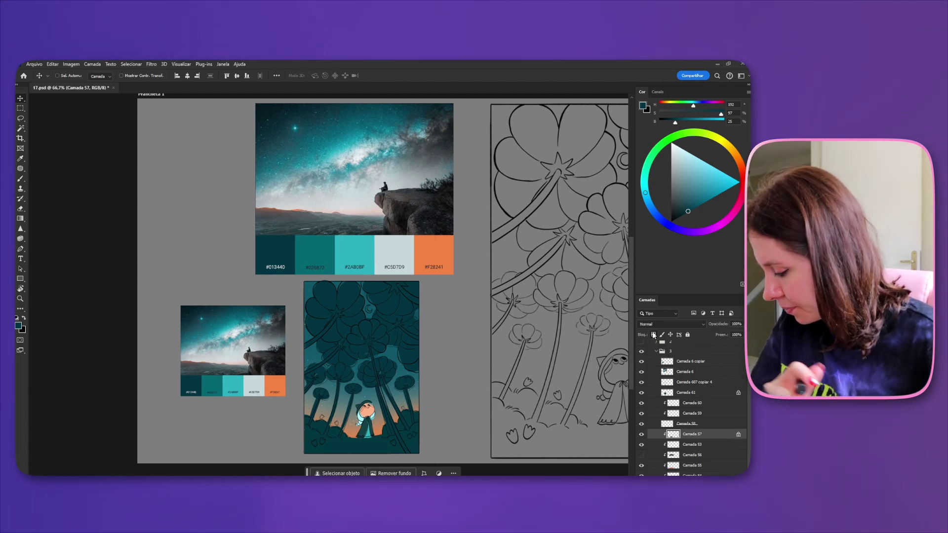
{"action": "key", "text": "b"}
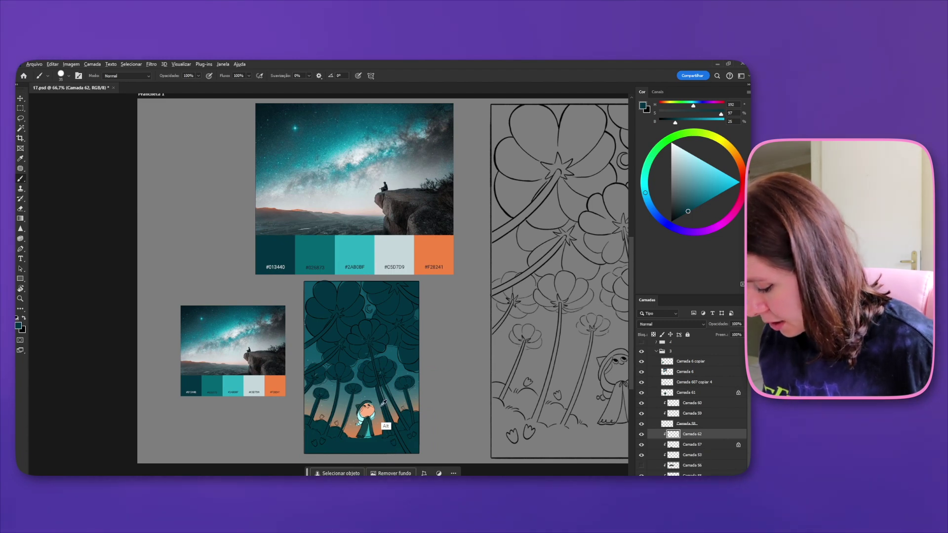
- Paint the bushes in the small palette's second teal inside the hidden layer's shape, lower the layer's opacity, and deselect
{"action": "left_click", "coordinate": [211, 384], "text": "alt"}
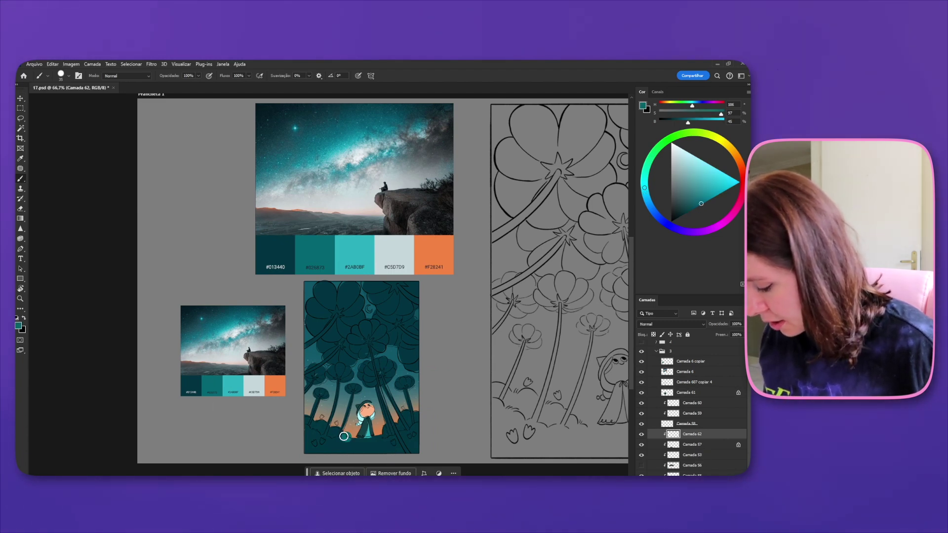
{"action": "left_click", "coordinate": [673, 465], "text": "ctrl"}
{"action": "mouse_move", "coordinate": [380, 436]}
{"action": "left_mouse_down"}
{"action": "mouse_move", "coordinate": [399, 437]}
{"action": "mouse_move", "coordinate": [375, 437]}
{"action": "mouse_move", "coordinate": [411, 420]}
{"action": "mouse_move", "coordinate": [355, 437]}
{"action": "mouse_move", "coordinate": [311, 420]}
{"action": "left_mouse_up"}
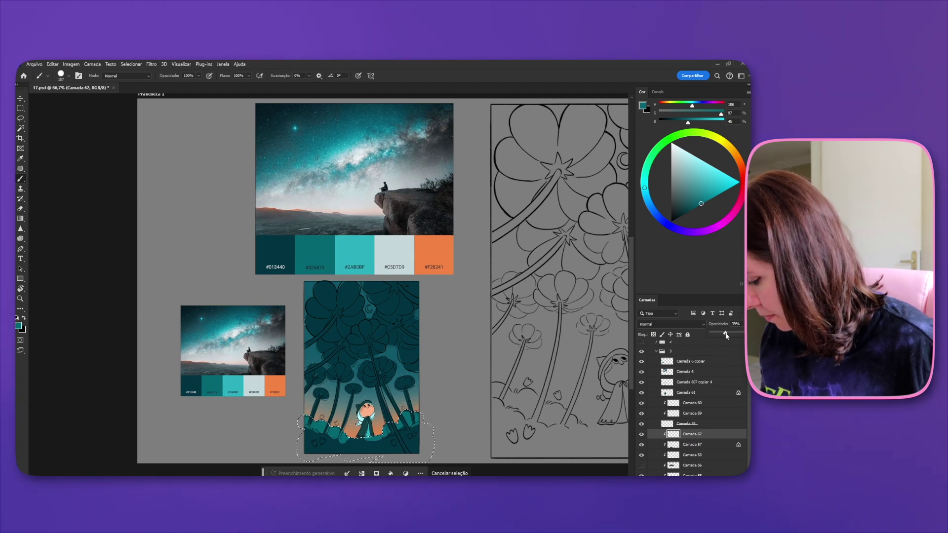
{"action": "key", "text": "ctrl+d"}
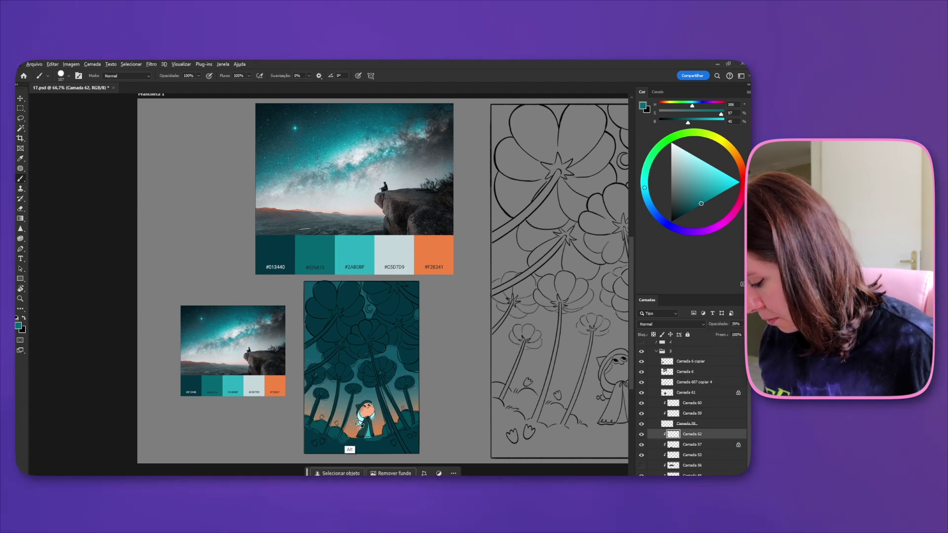
- Clean up the teal bush paint along the ground with a small hard eraser
{"action": "key", "text": "alt+e"}
{"action": "key", "text": "Escape"}
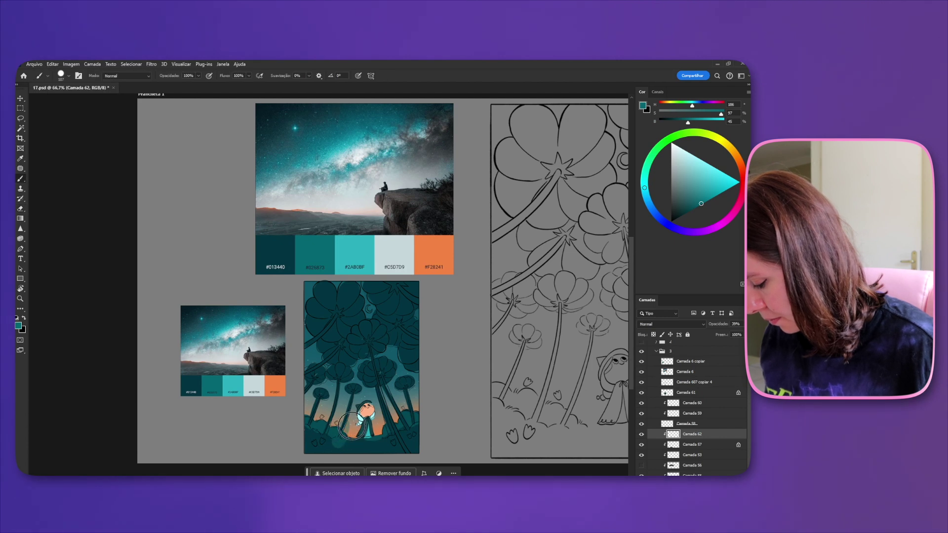
{"action": "key", "text": "e"}
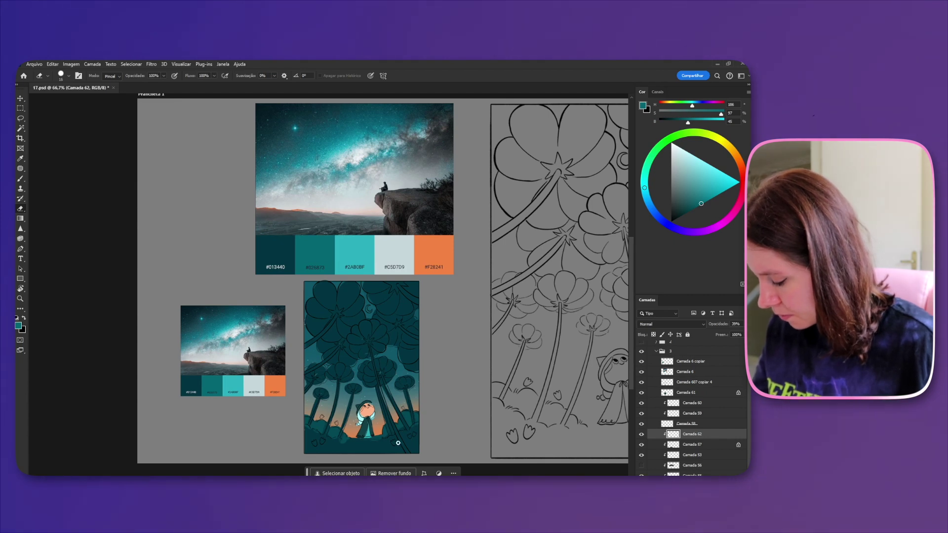
- On the flower layer, lasso the small distant flowers and their stems on both sides of the character
{"action": "key", "text": "v"}
{"action": "left_click", "coordinate": [411, 388], "text": "ctrl"}
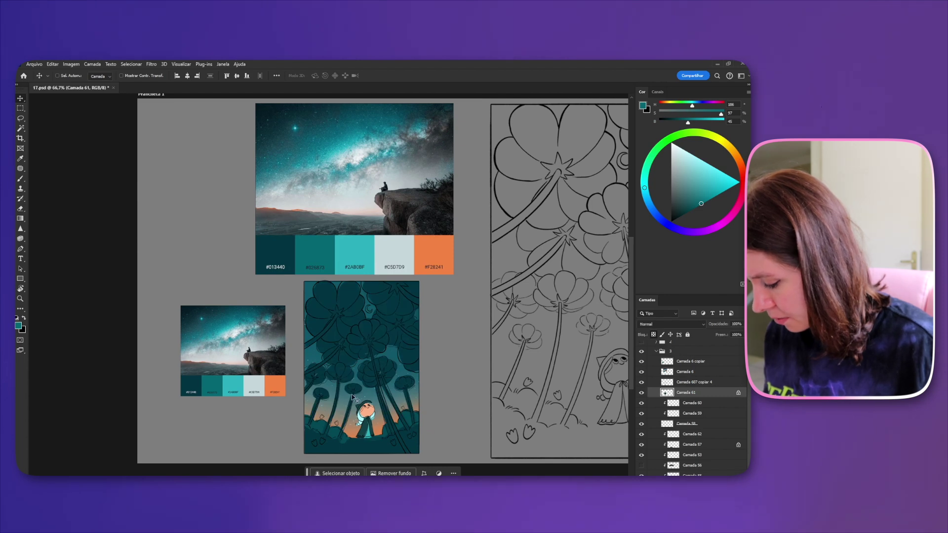
{"action": "key", "text": "l"}
{"action": "mouse_move", "coordinate": [398, 397]}
{"action": "left_mouse_down"}
{"action": "mouse_move", "coordinate": [410, 421]}
{"action": "mouse_move", "coordinate": [426, 395]}
{"action": "left_mouse_up"}
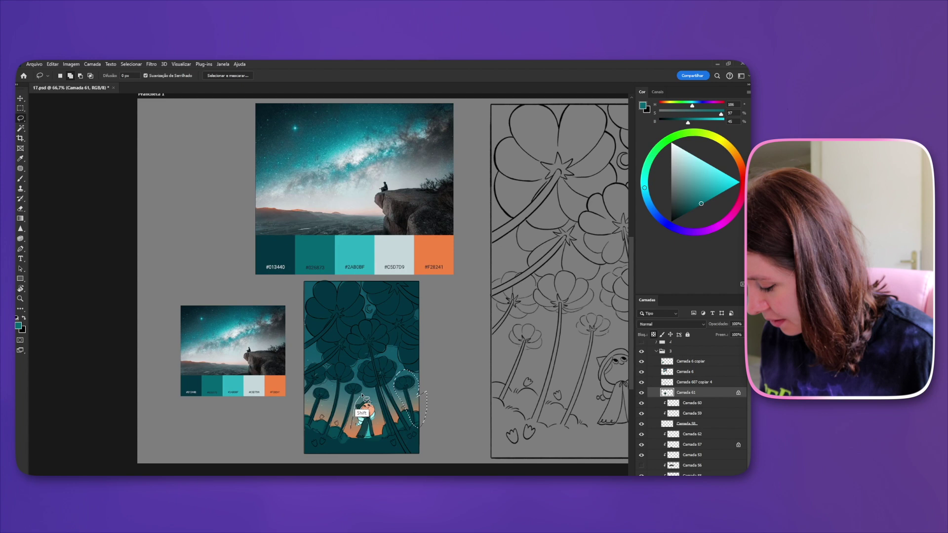
{"action": "mouse_move", "coordinate": [339, 433]}
{"action": "left_mouse_down"}
{"action": "mouse_move", "coordinate": [340, 443]}
{"action": "mouse_move", "coordinate": [324, 433]}
{"action": "left_mouse_up"}
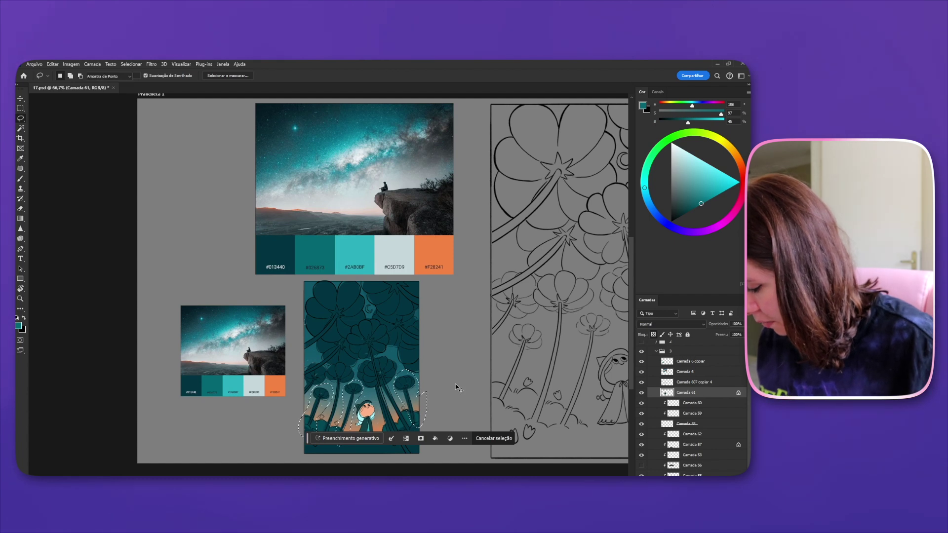
- Lighten the selected distant flowers with Hue/Saturation at lightness +14 and deselect
{"action": "key", "text": "ctrl+u"}
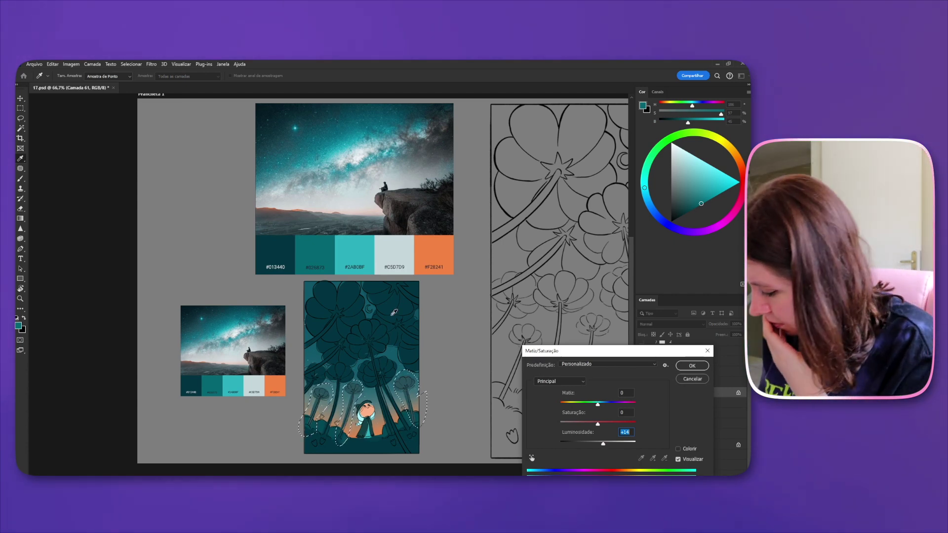
{"action": "key", "text": "Return"}
{"action": "key", "text": "ctrl+d"}
{"action": "left_click_drag", "start_coordinate": [450, 429], "coordinate": [452, 431]}
- Group the character's three layers, Camada 58 to Camada 60, and toggle the group's visibility to check its contents
{"action": "key", "text": "v"}
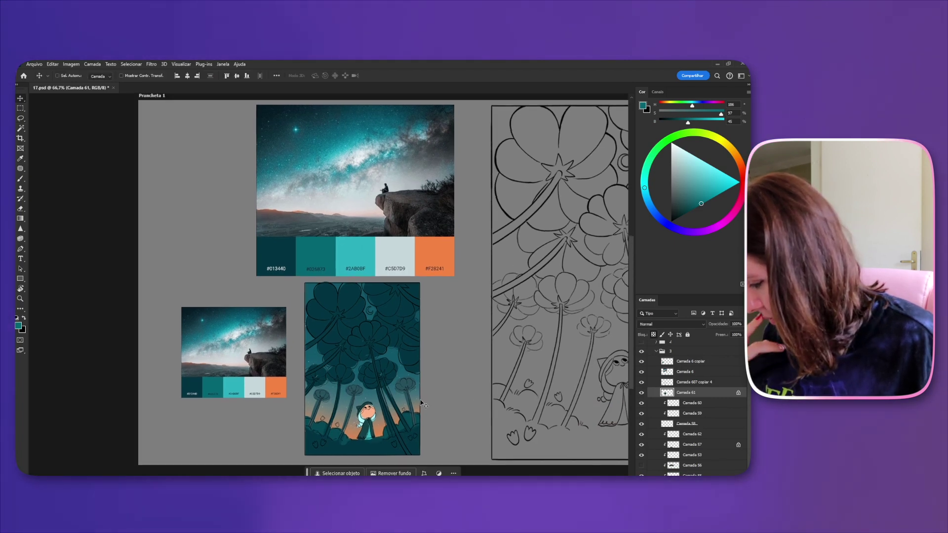
{"action": "key", "text": "ctrl"}
{"action": "left_click", "coordinate": [371, 418], "text": "ctrl"}
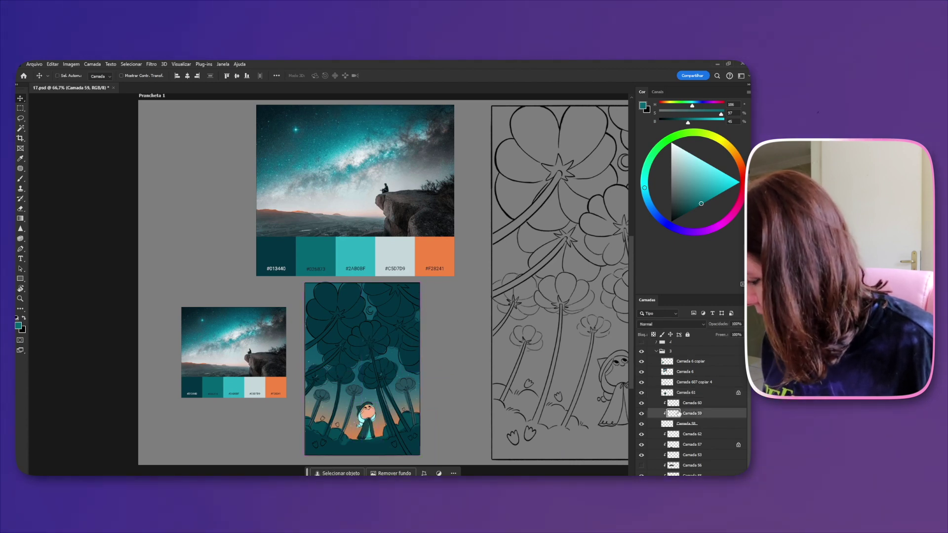
{"action": "left_click", "coordinate": [687, 424]}
{"action": "left_click", "coordinate": [692, 403], "text": "shift"}
{"action": "key", "text": "ctrl+g"}
{"action": "left_click", "coordinate": [642, 414]}
{"action": "left_click", "coordinate": [641, 414]}
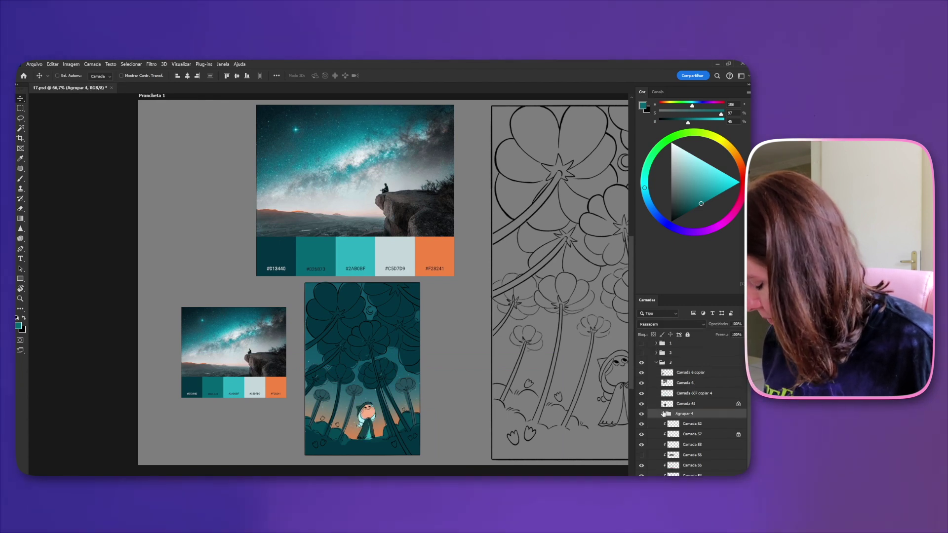
- Try shading the character with dark teal on a new clipped layer set to Multiply at 30% opacity
{"action": "mouse_move", "coordinate": [741, 324]}
{"action": "left_mouse_down"}
{"action": "mouse_move", "coordinate": [730, 336]}
{"action": "mouse_move", "coordinate": [746, 334]}
{"action": "left_mouse_up"}
{"action": "key", "text": "ctrl+alt+shift+n"}
{"action": "key", "text": "ctrl+alt+g"}
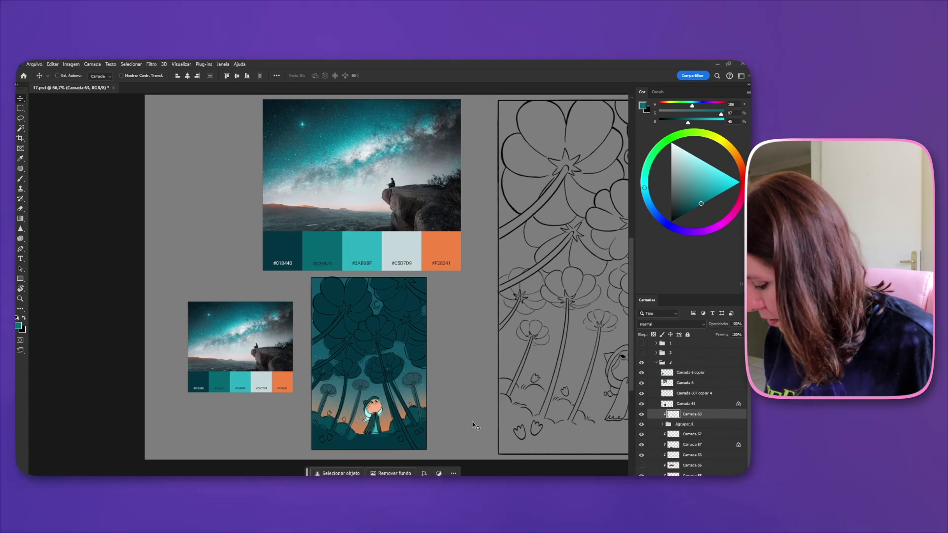
{"action": "key", "text": "b"}
{"action": "left_click", "coordinate": [379, 438], "text": "alt"}
{"action": "left_click_drag", "start_coordinate": [376, 408], "coordinate": [379, 429]}
{"action": "left_click", "coordinate": [672, 324]}
{"action": "left_click", "coordinate": [673, 326]}
{"action": "left_click", "coordinate": [657, 336]}
{"action": "left_click_drag", "start_coordinate": [741, 324], "coordinate": [722, 335]}
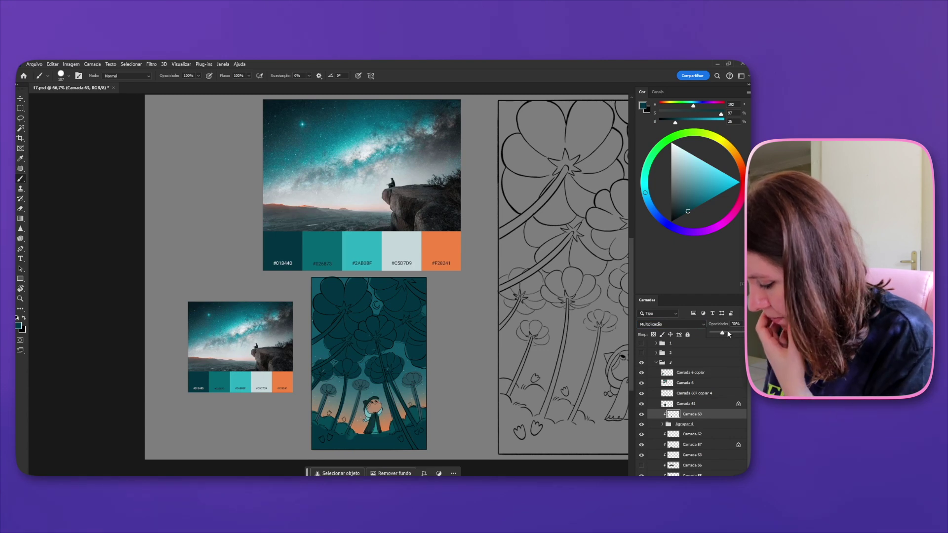
{"action": "key", "text": "Delete"}
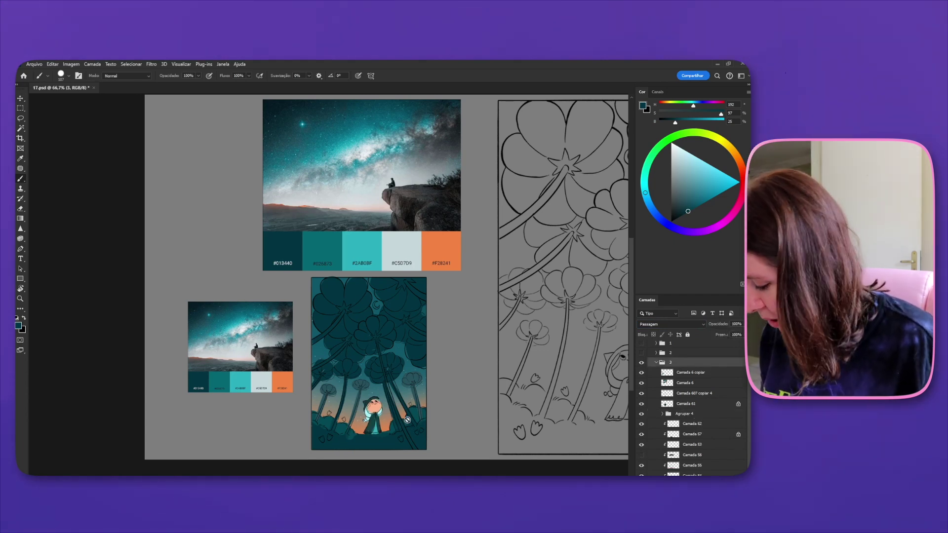
- Adjust the character's layer Camada 59 with Hue/Saturation at hue -11 and saturation -34
{"action": "key", "text": "v"}
{"action": "left_click", "coordinate": [387, 346], "text": "ctrl"}
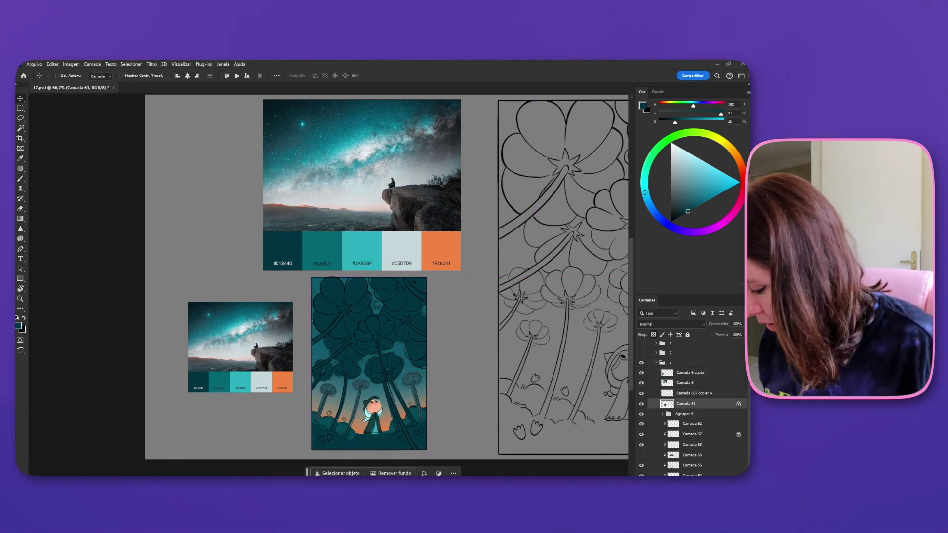
{"action": "left_click", "coordinate": [376, 413], "text": "ctrl"}
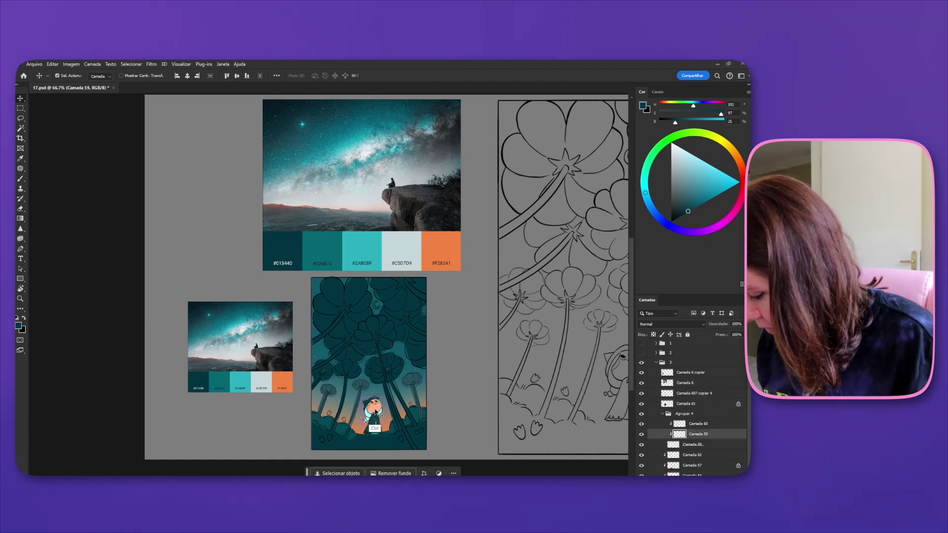
{"action": "key", "text": "ctrl+u"}
{"action": "mouse_move", "coordinate": [598, 423]}
{"action": "left_mouse_down"}
{"action": "mouse_move", "coordinate": [581, 423]}
{"action": "mouse_move", "coordinate": [596, 405]}
{"action": "left_mouse_up"}
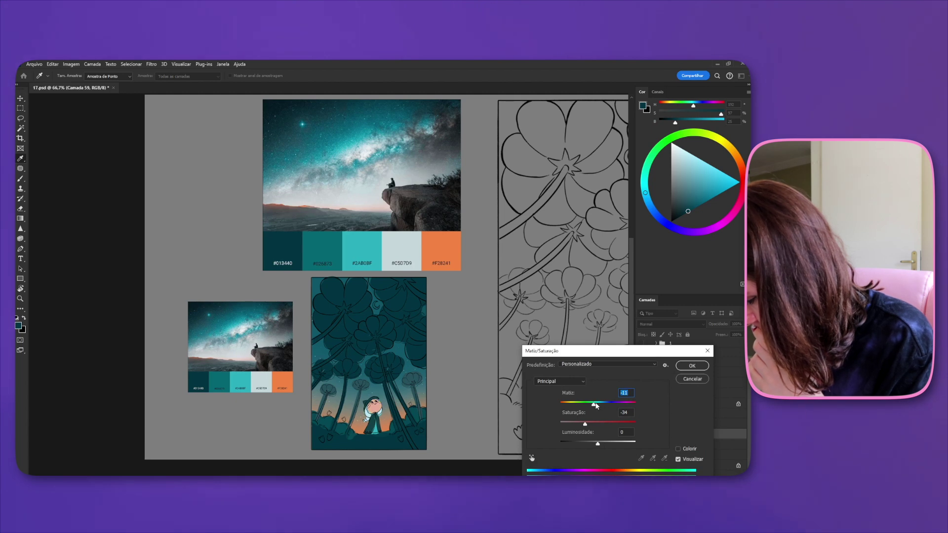
{"action": "left_click", "coordinate": [692, 366]}
- Darken the character's base layer, Camada 58, with Hue/Saturation at lightness -63
{"action": "left_click", "coordinate": [372, 427], "text": "ctrl"}
{"action": "left_click", "coordinate": [376, 431], "text": "ctrl"}
{"action": "key", "text": "ctrl+u"}
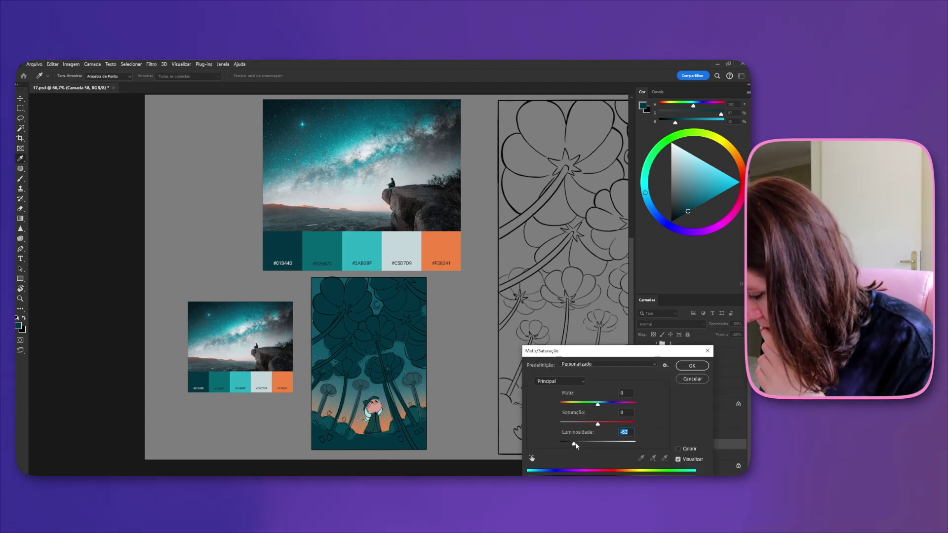
{"action": "key", "text": "Return"}
{"action": "left_click_drag", "start_coordinate": [385, 424], "coordinate": [389, 425]}
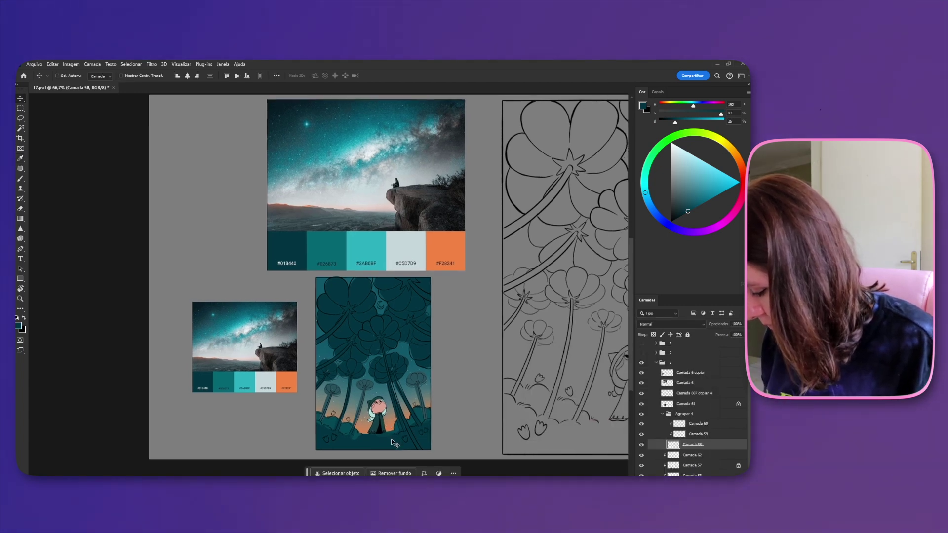
{"action": "left_click_drag", "start_coordinate": [391, 437], "coordinate": [385, 435]}
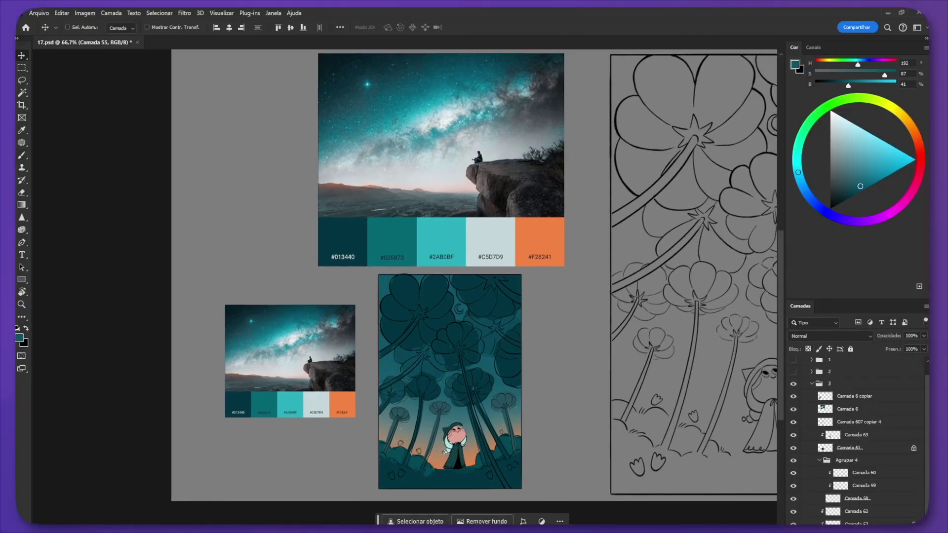
- On a new layer in the character's group, paint the crescent moon and the sky between the flowers with pale grey #C5D7D9, and deselect
{"action": "right_click", "coordinate": [458, 335]}
{"action": "double_click", "coordinate": [458, 335]}
{"action": "key", "text": "ctrl+a"}
{"action": "left_click_drag", "start_coordinate": [403, 436], "coordinate": [462, 454]}
{"action": "scroll", "coordinate": [854, 514], "scroll_direction": "down", "scroll_amount": 2}
{"action": "left_click", "coordinate": [863, 420]}
{"action": "key", "text": "ctrl+shift+alt+n"}
{"action": "right_click", "coordinate": [477, 291]}
{"action": "double_click", "coordinate": [487, 284]}
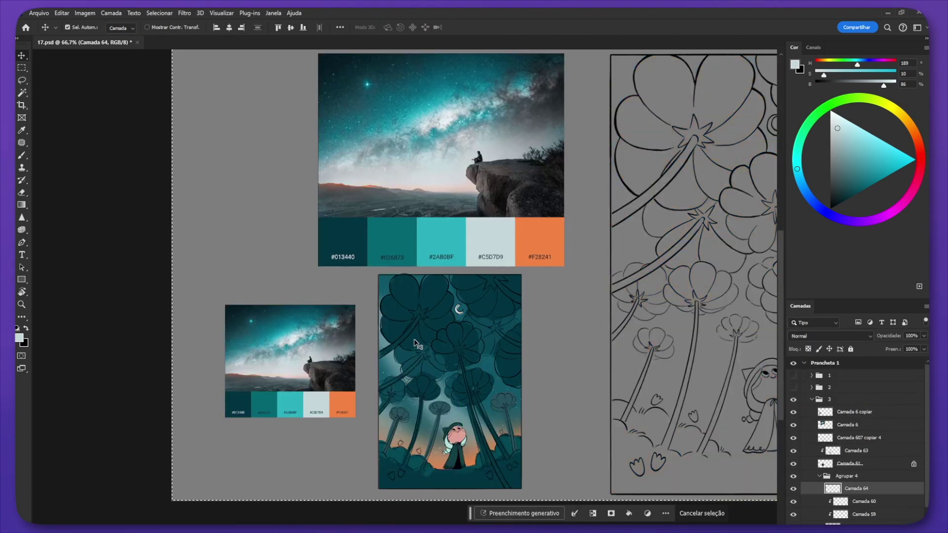
{"action": "key", "text": "ctrl+d"}
- Shade the large flowers with dark teal on a new Multiply layer at 38% opacity and erase the excess
{"action": "left_click_drag", "start_coordinate": [924, 336], "coordinate": [893, 349]}
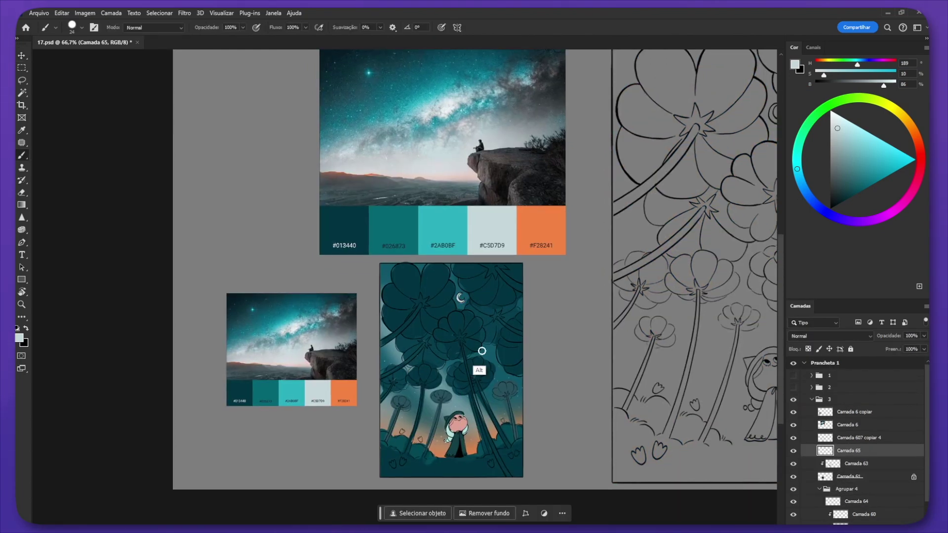
{"action": "left_click", "coordinate": [479, 371], "text": "alt"}
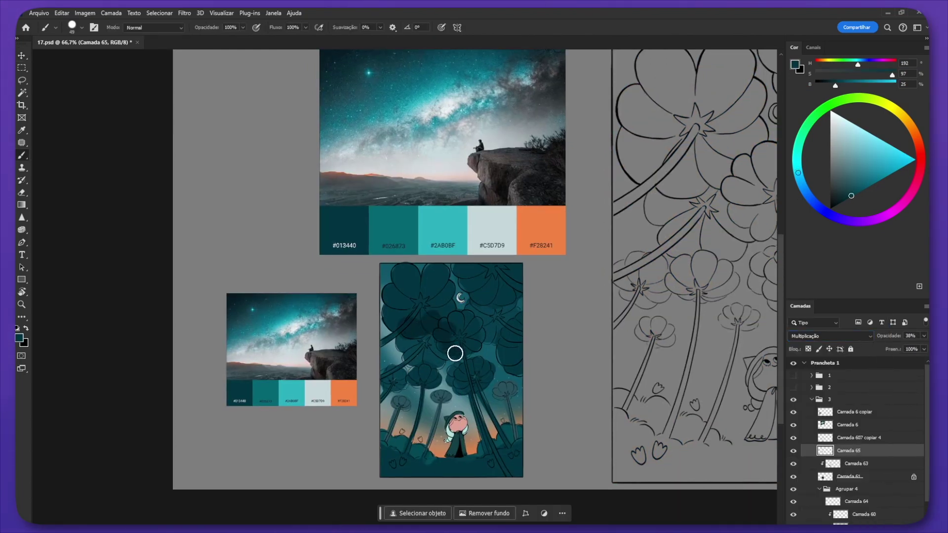
{"action": "key", "text": "e"}
{"action": "left_click_drag", "start_coordinate": [924, 336], "coordinate": [895, 350]}
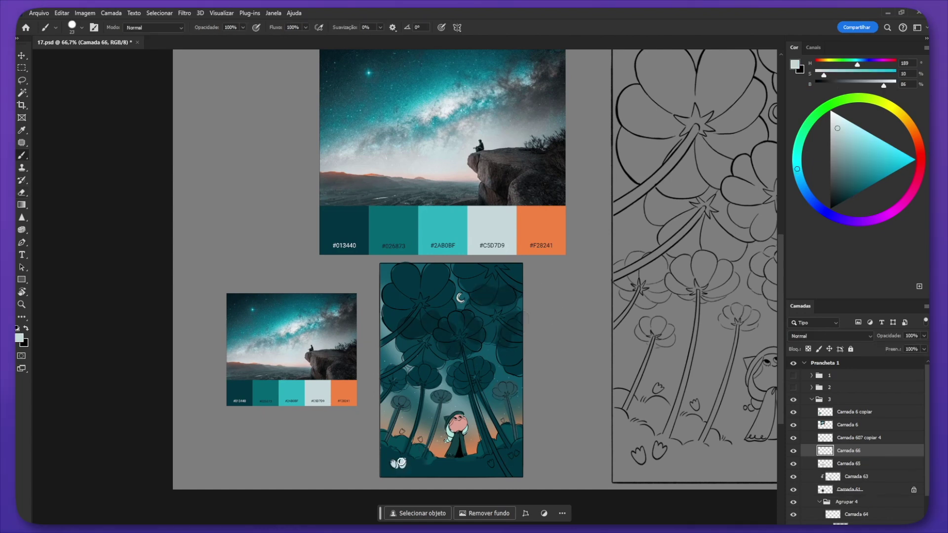
- Paint the small tulips on the ground with pale grey #C5D7D9 on a new layer and lower its opacity
{"action": "left_click_drag", "start_coordinate": [489, 460], "coordinate": [494, 466]}
{"action": "left_click_drag", "start_coordinate": [509, 450], "coordinate": [516, 457]}
{"action": "left_click_drag", "start_coordinate": [924, 336], "coordinate": [895, 349]}
{"action": "left_click_drag", "start_coordinate": [453, 469], "coordinate": [457, 462]}
- Repaint the small distant flowers and their stems with dark teal on the flower layer Camada 61
{"action": "left_click", "coordinate": [512, 388], "text": "ctrl"}
{"action": "left_click", "coordinate": [511, 346], "text": "alt"}
{"action": "left_click_drag", "start_coordinate": [504, 386], "coordinate": [514, 440]}
{"action": "left_click_drag", "start_coordinate": [440, 397], "coordinate": [390, 440]}
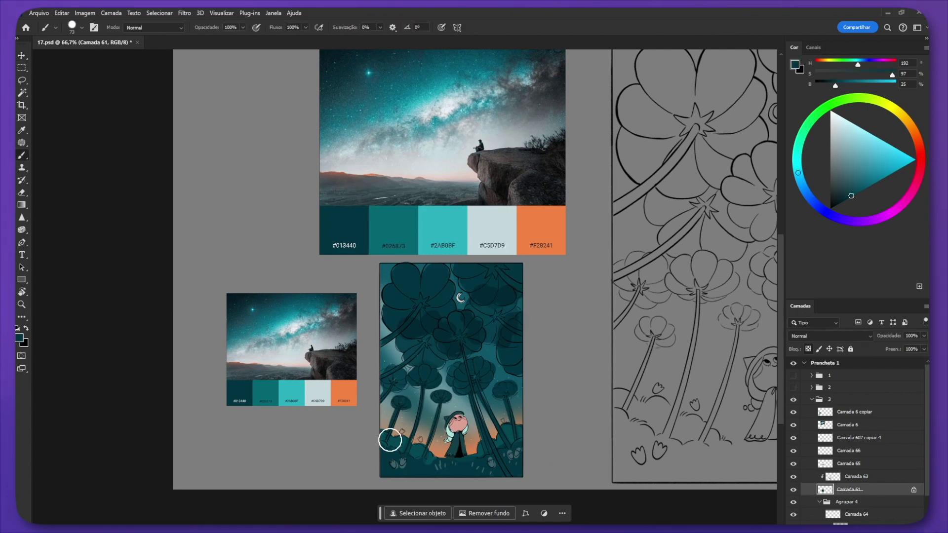
- Brush a lighter palette teal over the distant flowers on a new layer clipped to Camada 61, lock its transparency and adjust it with Hue/Saturation
{"action": "key", "text": "ctrl+shift+alt+n"}
{"action": "left_click", "coordinate": [291, 393], "text": "alt"}
{"action": "left_click_drag", "start_coordinate": [439, 410], "coordinate": [505, 410]}
{"action": "left_click", "coordinate": [809, 349]}
{"action": "key", "text": "ctrl+u"}
{"action": "left_click", "coordinate": [852, 389]}
- Fill a new layer above Camada 6 copiar with black as a value check, hide it, and readjust the tones with Hue/Saturation
{"action": "left_click", "coordinate": [854, 412]}
{"action": "key", "text": "ctrl+shift+alt+n"}
{"action": "left_click", "coordinate": [831, 209]}
{"action": "key", "text": "alt+BackSpace"}
{"action": "left_click", "coordinate": [793, 412]}
{"action": "key", "text": "ctrl+u"}
{"action": "left_click", "coordinate": [857, 387]}
- Brush a soft pale glow around the moon on the moon's layer at 40% brush opacity and reduce the opacity of the layer
{"action": "left_click", "coordinate": [458, 302], "text": "ctrl"}
{"action": "left_click", "coordinate": [460, 304]}
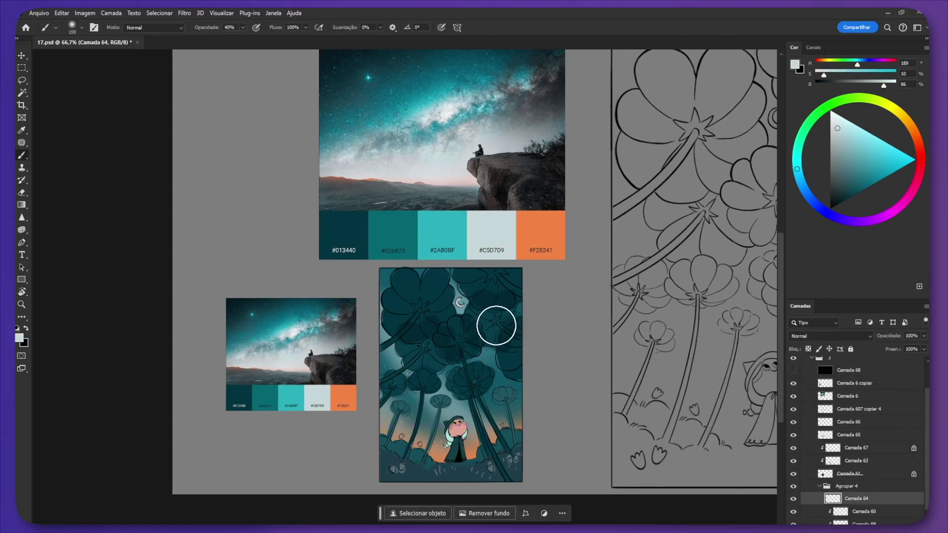
{"action": "left_click", "coordinate": [496, 326], "text": "ctrl"}
{"action": "left_click_drag", "start_coordinate": [924, 336], "coordinate": [907, 349]}
- Fill the character's clothing layer, Camada 60, with the palette orange #F28241 and darken it with Hue/Saturation
{"action": "left_click", "coordinate": [860, 512]}
{"action": "left_click", "coordinate": [540, 232], "text": "alt"}
{"action": "key", "text": "alt+BackSpace"}
{"action": "key", "text": "ctrl+u"}
{"action": "mouse_move", "coordinate": [738, 485]}
{"action": "left_mouse_down"}
{"action": "mouse_move", "coordinate": [715, 487]}
{"action": "mouse_move", "coordinate": [726, 485]}
{"action": "left_mouse_up"}
{"action": "left_click", "coordinate": [856, 387]}
{"action": "key", "text": "ctrl+u"}
{"action": "left_click", "coordinate": [856, 388]}
- Paint warm orange sampled from the horizon onto the distant flowers on a new layer, limited to the loaded layer selection, and deselect
{"action": "left_click", "coordinate": [855, 430]}
{"action": "key", "text": "ctrl+shift+alt+n"}
{"action": "left_click", "coordinate": [482, 437], "text": "alt"}
{"action": "left_click", "coordinate": [856, 478]}
{"action": "left_click", "coordinate": [825, 503], "text": "ctrl"}
{"action": "key", "text": "ctrl+shift+alt+n"}
{"action": "key", "text": "0"}
{"action": "mouse_move", "coordinate": [504, 403]}
{"action": "left_mouse_down"}
{"action": "mouse_move", "coordinate": [423, 451]}
{"action": "mouse_move", "coordinate": [441, 403]}
{"action": "left_mouse_up"}
{"action": "key", "text": "ctrl+d"}
- Load the ground shape as a selection and brush soft orange light along its edge on a new layer, using a brush of about 60 px
{"action": "left_click", "coordinate": [856, 483], "text": "alt"}
{"action": "left_click", "coordinate": [825, 516], "text": "ctrl"}
{"action": "key", "text": "ctrl+shift+alt+n"}
{"action": "right_click", "coordinate": [368, 447], "text": "alt"}
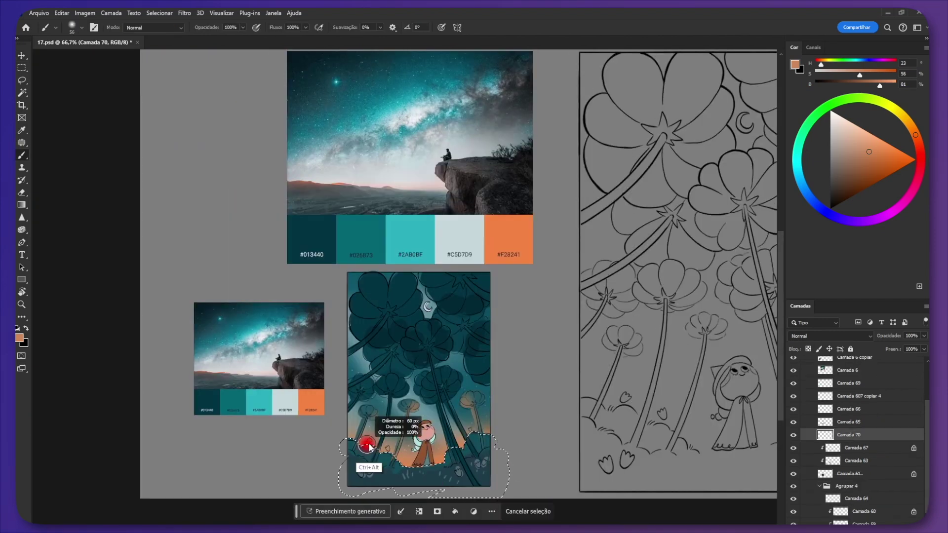
{"action": "key", "text": "ctrl+d"}
{"action": "left_click_drag", "start_coordinate": [395, 435], "coordinate": [397, 449]}
- Draw pale grey rim light along the flower edges next to the sky gaps on a new layer and soften it with a blur filter
{"action": "left_click", "coordinate": [460, 254], "text": "alt"}
{"action": "left_click_drag", "start_coordinate": [455, 384], "coordinate": [472, 370]}
{"action": "left_click_drag", "start_coordinate": [455, 384], "coordinate": [489, 358]}
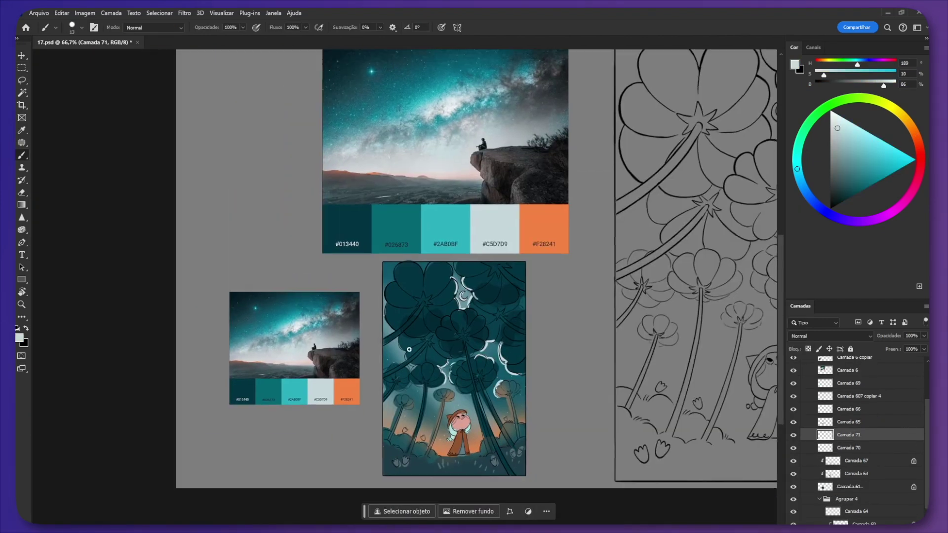
{"action": "left_click_drag", "start_coordinate": [401, 334], "coordinate": [410, 359]}
{"action": "left_click", "coordinate": [186, 14]}
{"action": "left_click", "coordinate": [790, 338]}
- Erase the orange from the distant flowers on Camada 70 and touch up the character's hair with pale grey
{"action": "left_click", "coordinate": [849, 448]}
{"action": "key", "text": "e"}
{"action": "left_click_drag", "start_coordinate": [561, 416], "coordinate": [558, 430]}
{"action": "key", "text": "b"}
{"action": "left_click_drag", "start_coordinate": [447, 435], "coordinate": [467, 429]}
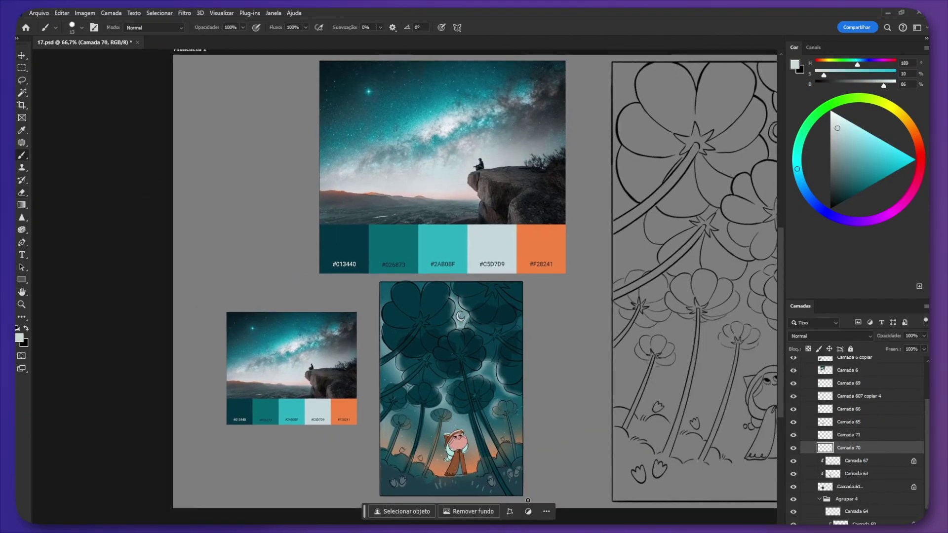
- Toggle the black value-check layer and duplicate the background layer Camada 53
{"action": "scroll", "coordinate": [840, 420], "scroll_direction": "up", "scroll_amount": 5}
{"action": "left_click", "coordinate": [793, 414]}
{"action": "left_click", "coordinate": [794, 414]}
{"action": "scroll", "coordinate": [840, 444], "scroll_direction": "down", "scroll_amount": 8}
{"action": "left_click_drag", "start_coordinate": [856, 460], "coordinate": [856, 490]}
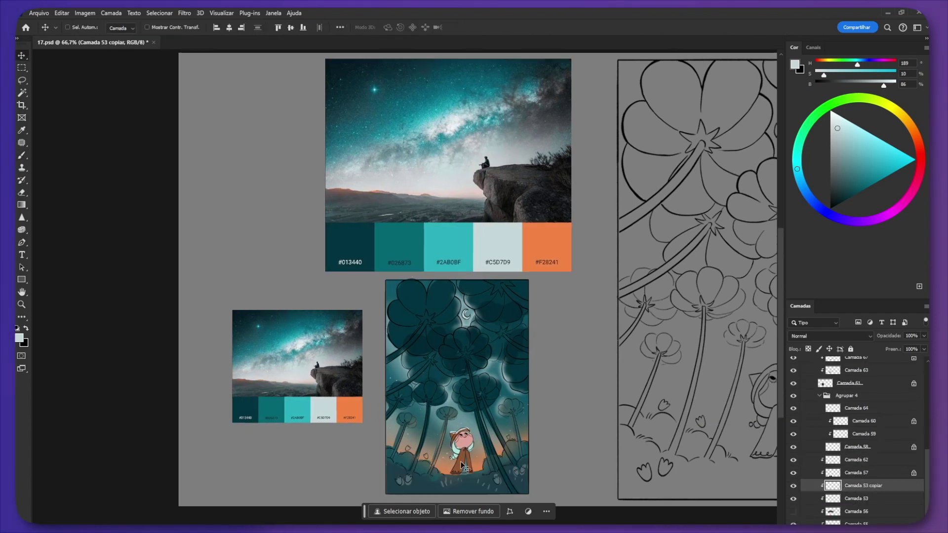
- Brush cyan #2AB0BF glows into the sky gaps between the flowers on a new Overlay layer at 72% opacity, placed above Camada 69
{"action": "left_click", "coordinate": [846, 396]}
{"action": "left_click", "coordinate": [819, 396]}
{"action": "key", "text": "ctrl+shift+alt+n"}
{"action": "key", "text": "shift+alt+o"}
{"action": "right_click", "coordinate": [469, 420], "text": "alt"}
{"action": "left_click", "coordinate": [449, 247], "text": "alt"}
{"action": "left_click", "coordinate": [489, 365]}
{"action": "left_click_drag", "start_coordinate": [853, 440], "coordinate": [853, 339]}
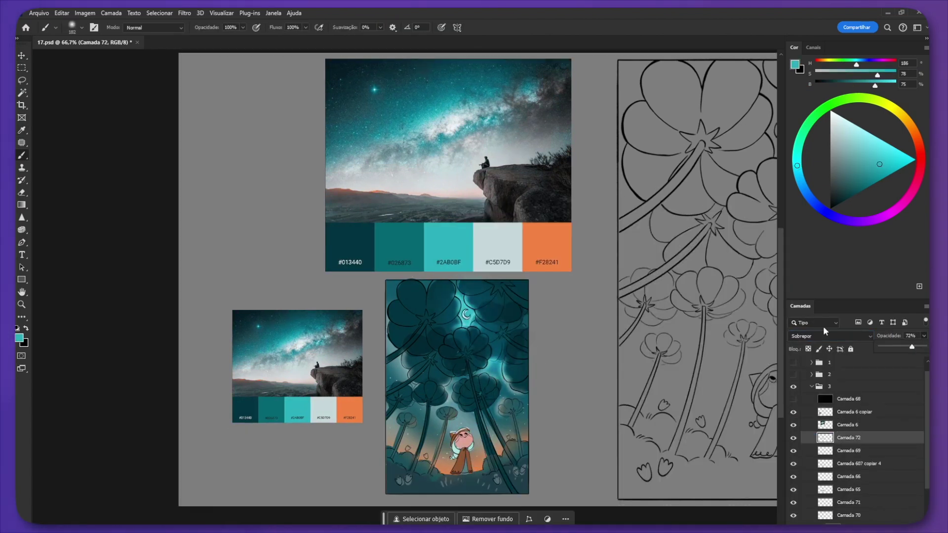
{"action": "key", "text": "v"}
{"action": "left_click", "coordinate": [793, 465]}
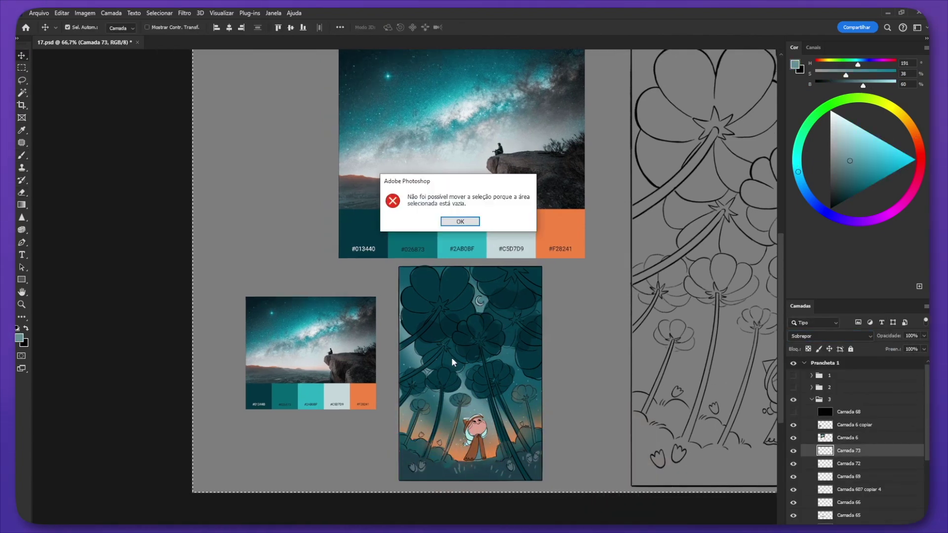
- Dismiss the move error and paint orange light on the undersides of the mid-distance flowers on a new layer
{"action": "key", "text": "Return"}
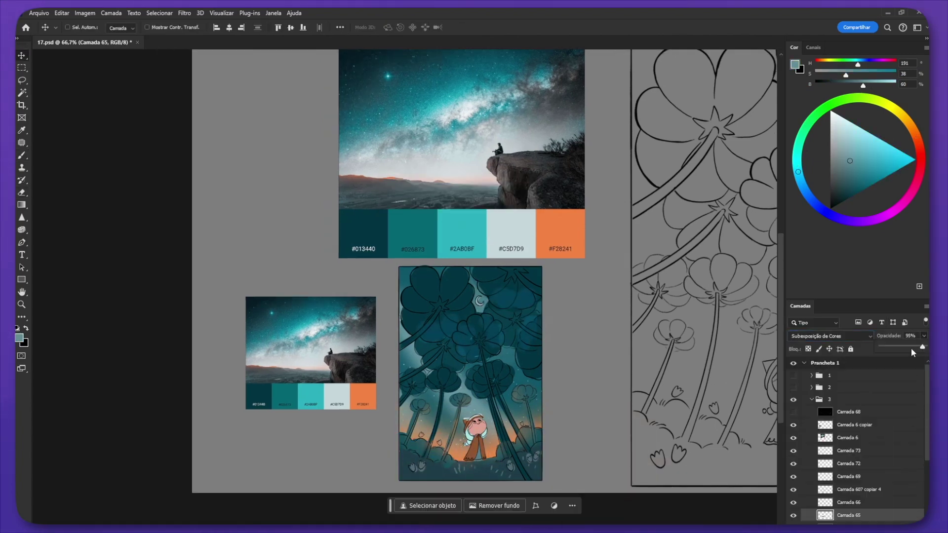
{"action": "key", "text": "b"}
{"action": "left_click", "coordinate": [474, 336], "text": "alt"}
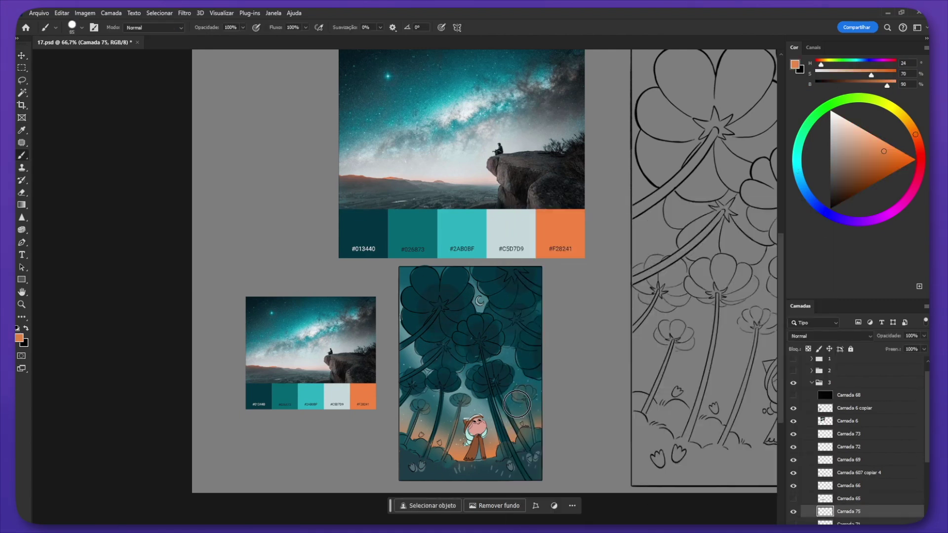
{"action": "left_click_drag", "start_coordinate": [474, 388], "coordinate": [430, 408]}
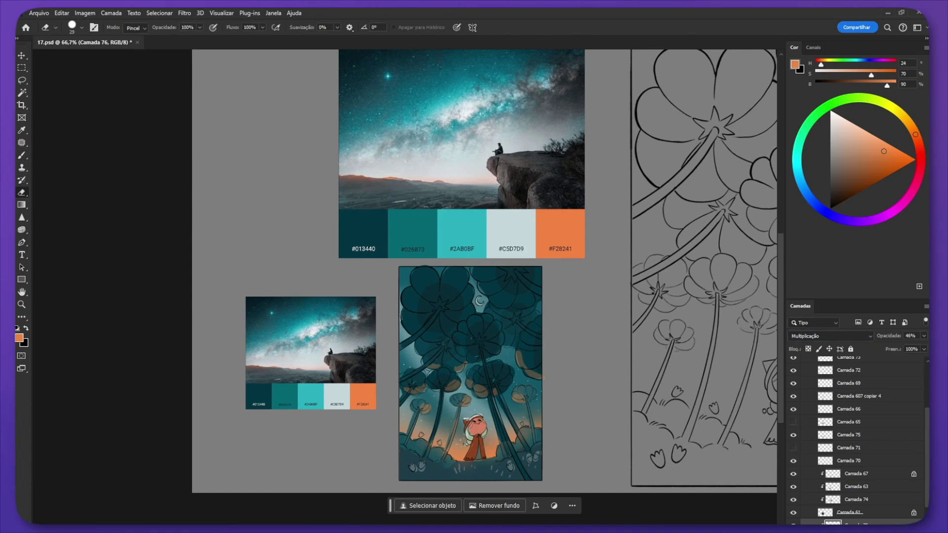
- Brush orange light over the flower undersides on a new Overlay layer above Camada 75 at 54% opacity
{"action": "left_click", "coordinate": [849, 434]}
{"action": "key", "text": "ctrl+shift+alt+n"}
{"action": "key", "text": "b"}
{"action": "left_click", "coordinate": [830, 336]}
{"action": "left_click", "coordinate": [830, 390]}
{"action": "left_click", "coordinate": [830, 336]}
{"action": "left_click", "coordinate": [830, 416]}
{"action": "left_click_drag", "start_coordinate": [519, 354], "coordinate": [547, 381]}
{"action": "key", "text": "5"}
{"action": "key", "text": "4"}
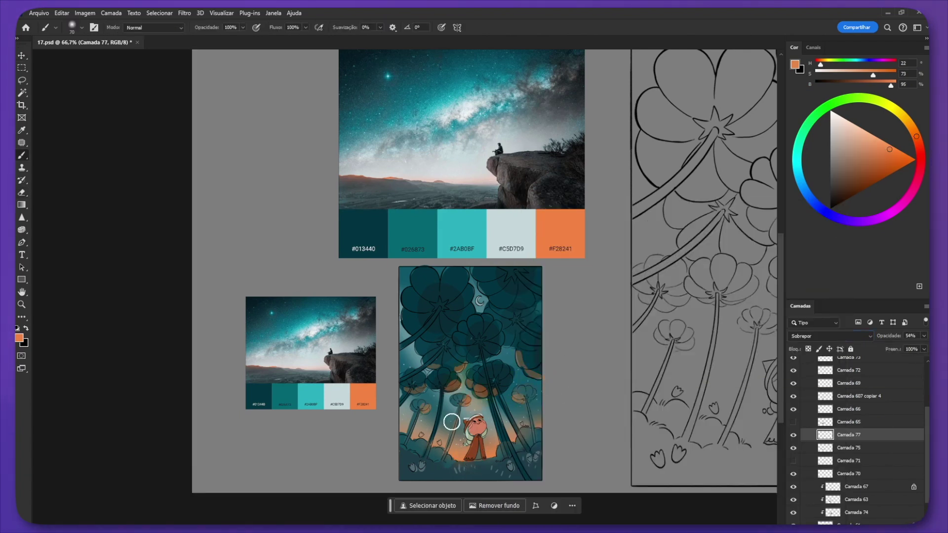
- Change the blend mode of a lower layer and brush cyan #2AB0BF over the background behind the character at 48% layer opacity
{"action": "scroll", "coordinate": [794, 392], "scroll_direction": "up", "scroll_amount": 3}
{"action": "left_click", "coordinate": [860, 452]}
{"action": "left_click", "coordinate": [831, 336]}
{"action": "left_click", "coordinate": [843, 359]}
{"action": "right_click", "coordinate": [499, 444]}
{"action": "key", "text": "Return"}
{"action": "key", "text": "v"}
{"action": "left_click_drag", "start_coordinate": [519, 451], "coordinate": [520, 453]}
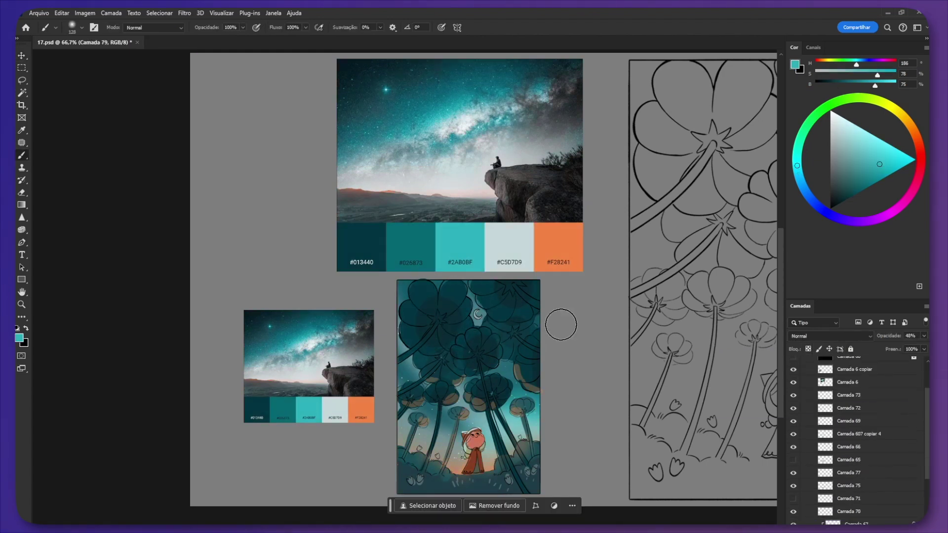
{"action": "key", "text": "l"}
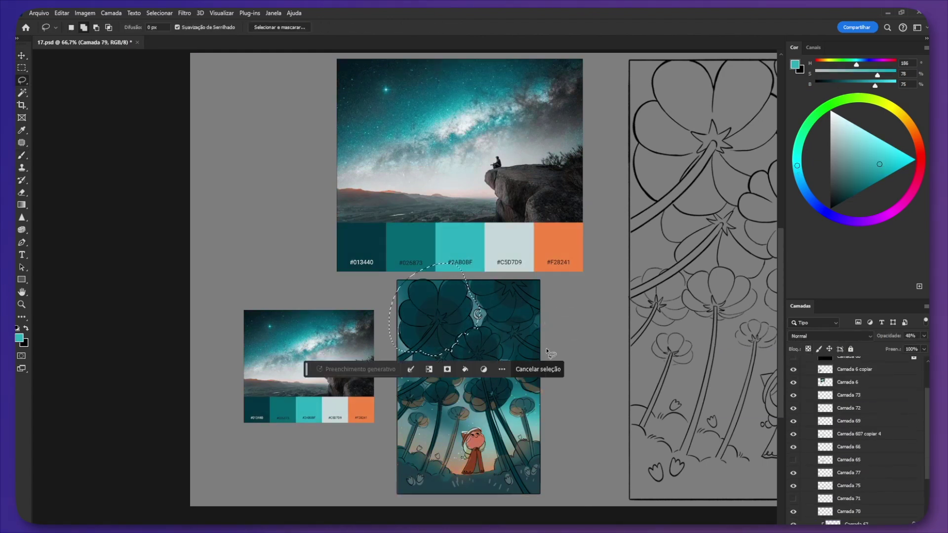
{"action": "key", "text": "ctrl+d"}
{"action": "key", "text": "b"}
{"action": "right_click", "coordinate": [519, 345]}
{"action": "key", "text": "Return"}
{"action": "key", "text": "v"}
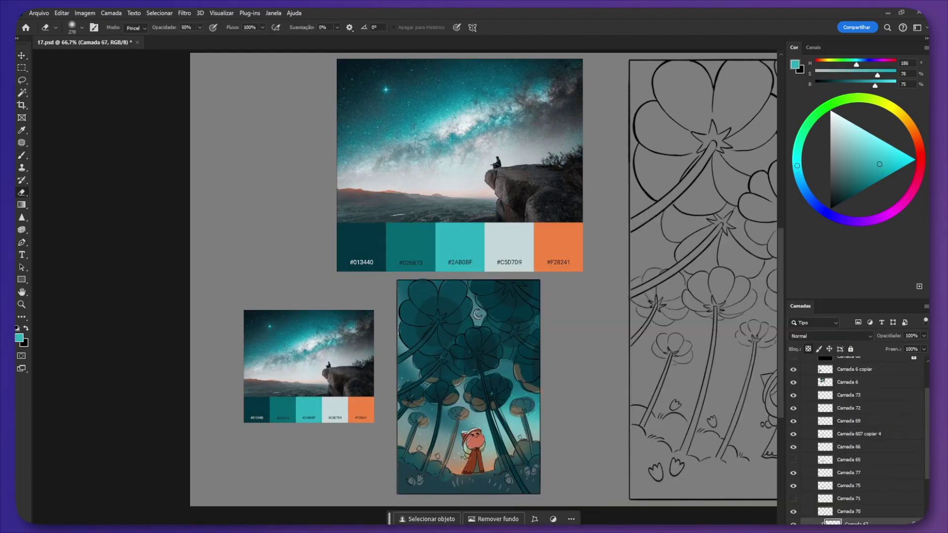
- Paint the large upper flower and the foreground stems with a sampled dark teal and move the layer above Camada 66
{"action": "left_click", "coordinate": [435, 324], "text": "alt"}
{"action": "left_click_drag", "start_coordinate": [435, 323], "coordinate": [397, 358]}
{"action": "left_click_drag", "start_coordinate": [487, 393], "coordinate": [509, 452]}
{"action": "mouse_move", "coordinate": [853, 521]}
{"action": "left_mouse_down"}
{"action": "mouse_move", "coordinate": [853, 421]}
{"action": "mouse_move", "coordinate": [853, 441]}
{"action": "left_mouse_up"}
- Lighten the painted layer slightly with Hue/Saturation and erase the excess around the lower flowers and stems
{"action": "key", "text": "ctrl+u"}
{"action": "left_click_drag", "start_coordinate": [738, 485], "coordinate": [747, 486]}
{"action": "key", "text": "Return"}
{"action": "key", "text": "e"}
{"action": "left_click_drag", "start_coordinate": [545, 489], "coordinate": [548, 462]}
{"action": "left_click_drag", "start_coordinate": [675, 493], "coordinate": [588, 506]}
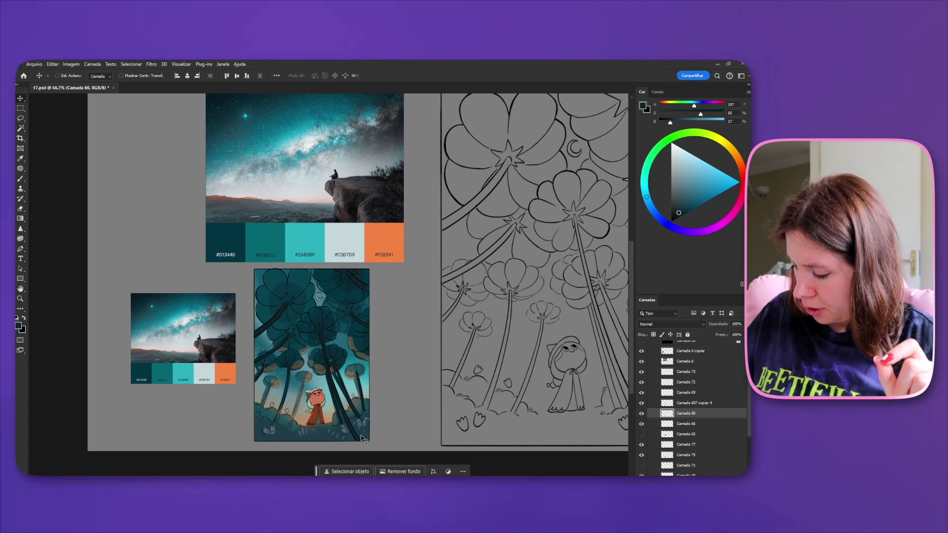
- Show group 2 to compare the finished sunset version with the night thumbnail, and hide it again
{"action": "scroll", "coordinate": [641, 368], "scroll_direction": "up", "scroll_amount": 2}
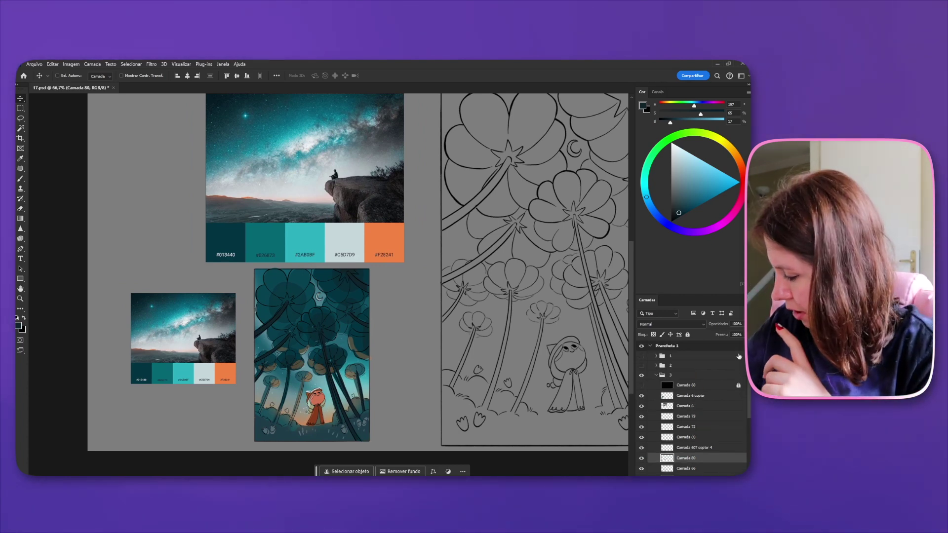
{"action": "left_click", "coordinate": [641, 366]}
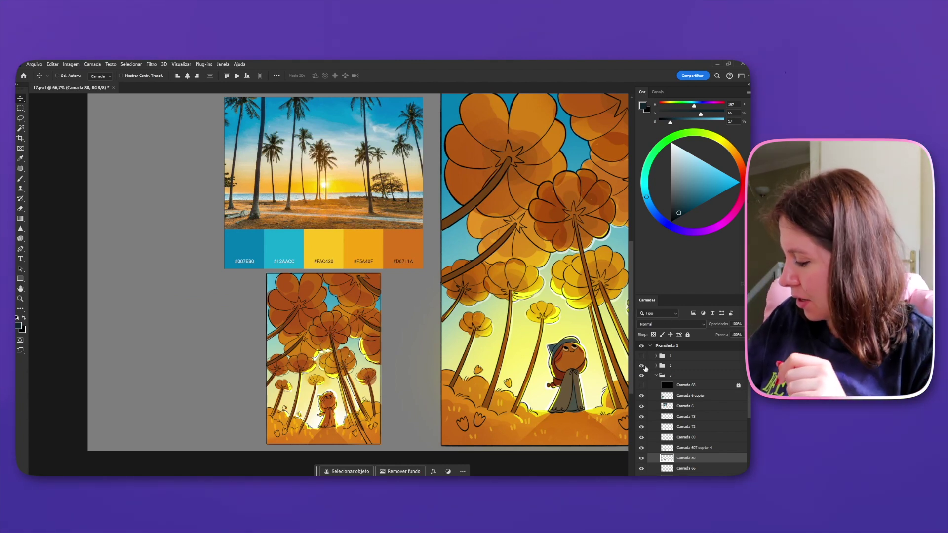
{"action": "left_click", "coordinate": [642, 366]}
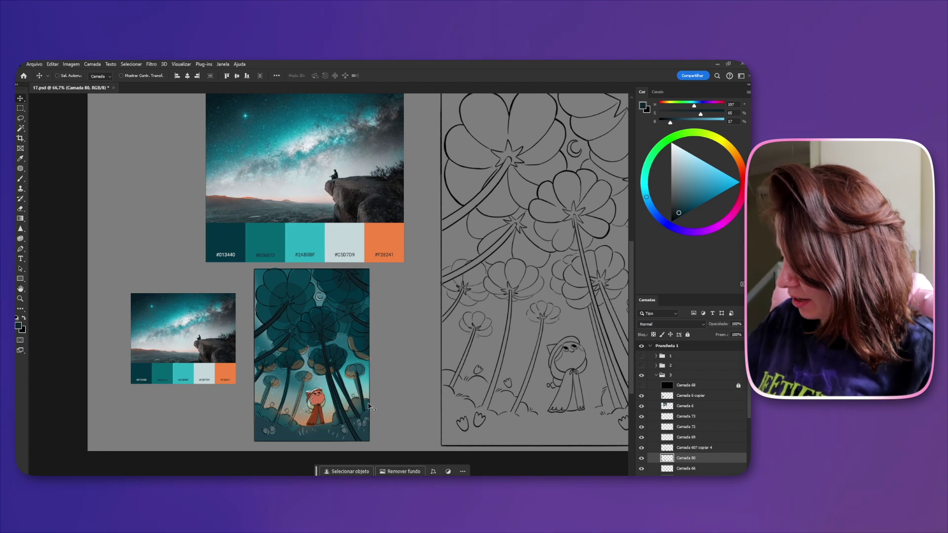
{"action": "scroll", "coordinate": [370, 406], "scroll_direction": "down", "scroll_amount": 3}
{"action": "left_click_drag", "start_coordinate": [398, 397], "coordinate": [307, 374]}
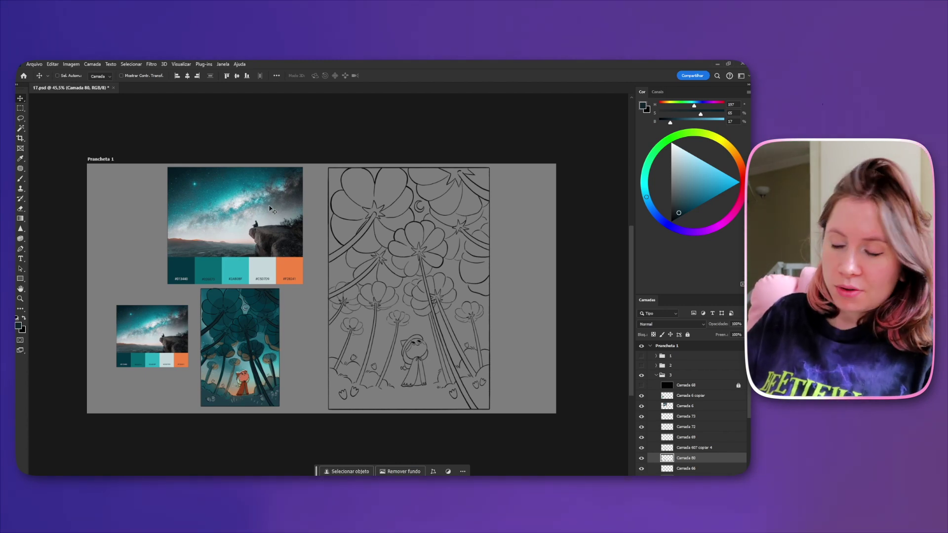
- Duplicate Agrupar 3 from group 2 into group 3 beneath Camada 68, and collapse and hide group 2
{"action": "left_click", "coordinate": [641, 366]}
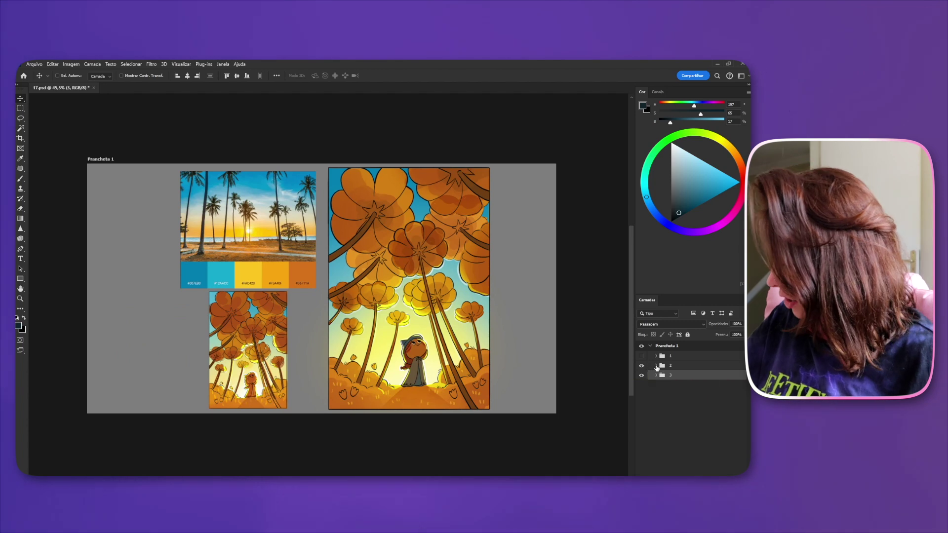
{"action": "left_click", "coordinate": [656, 366]}
{"action": "left_click", "coordinate": [657, 436]}
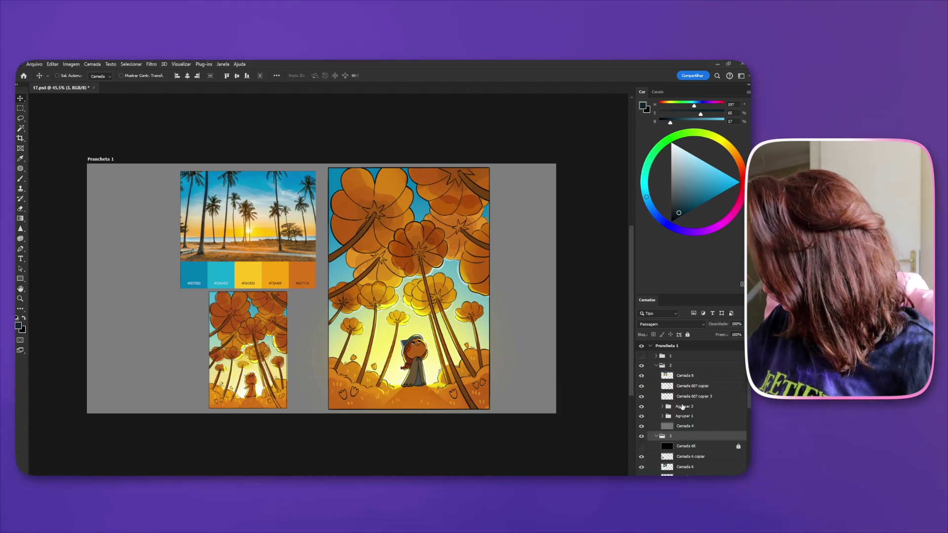
{"action": "left_click", "coordinate": [680, 407]}
{"action": "left_click_drag", "start_coordinate": [680, 407], "coordinate": [679, 457]}
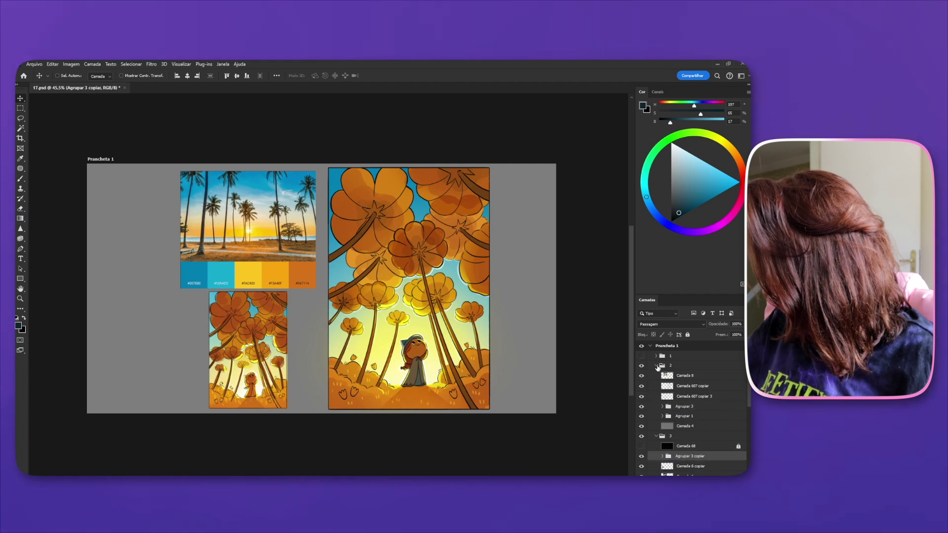
{"action": "left_click", "coordinate": [657, 366]}
{"action": "left_click", "coordinate": [642, 366]}
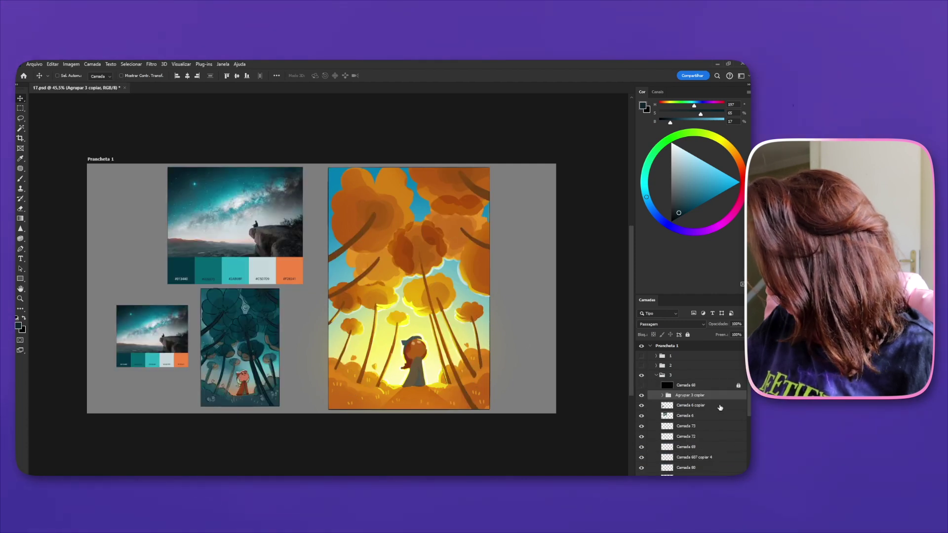
- Hide the duplicated colour group and toggle the large line art layer to identify it
{"action": "left_click", "coordinate": [642, 396]}
{"action": "left_click", "coordinate": [420, 253], "text": "ctrl"}
{"action": "key", "text": "ctrl+comma"}
{"action": "key", "text": "ctrl+comma"}
- Group the night thumbnail's layers from Camada 6 copiar downwards, leaving the large line art and the grey background outside
{"action": "scroll", "coordinate": [691, 420], "scroll_direction": "up", "scroll_amount": 2}
{"action": "scroll", "coordinate": [701, 415], "scroll_direction": "up", "scroll_amount": 3}
{"action": "left_click", "coordinate": [707, 407]}
{"action": "scroll", "coordinate": [706, 413], "scroll_direction": "down", "scroll_amount": 5}
{"action": "left_click", "coordinate": [701, 449], "text": "shift"}
{"action": "key", "text": "ctrl+g"}
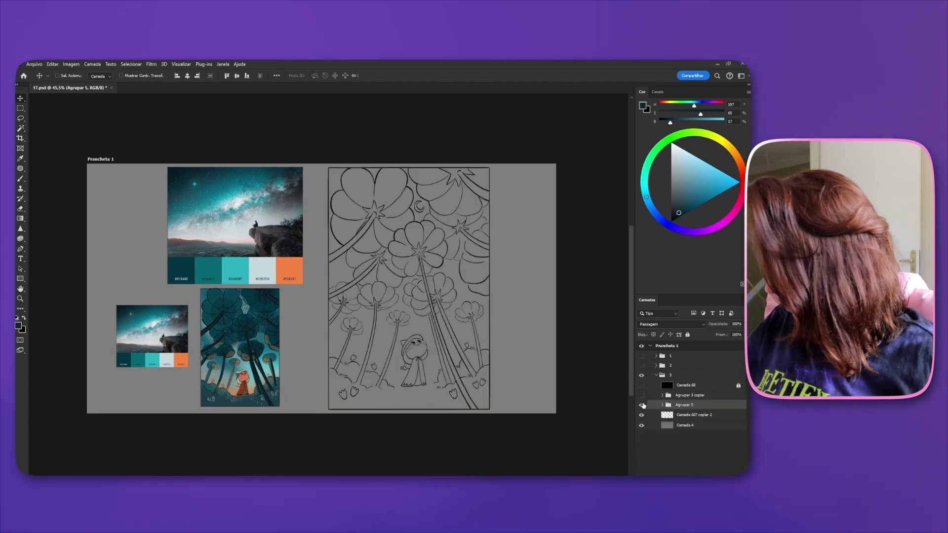
- Show Agrupar 3 copiar and move it beneath the large line art layer, comparing the result with group 2
{"action": "left_click", "coordinate": [643, 405]}
{"action": "left_click", "coordinate": [642, 405]}
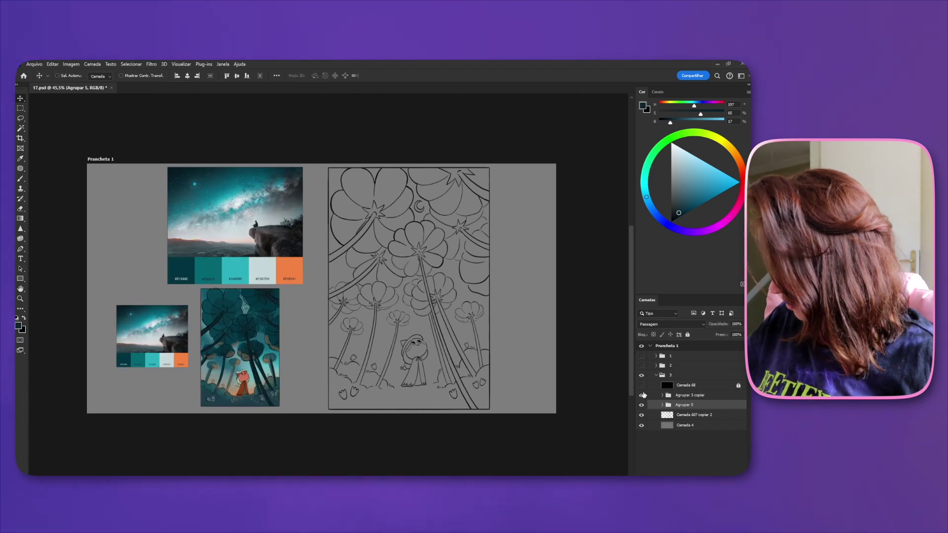
{"action": "left_click", "coordinate": [642, 395]}
{"action": "left_click_drag", "start_coordinate": [675, 395], "coordinate": [675, 423]}
{"action": "left_click_drag", "start_coordinate": [408, 333], "coordinate": [424, 337]}
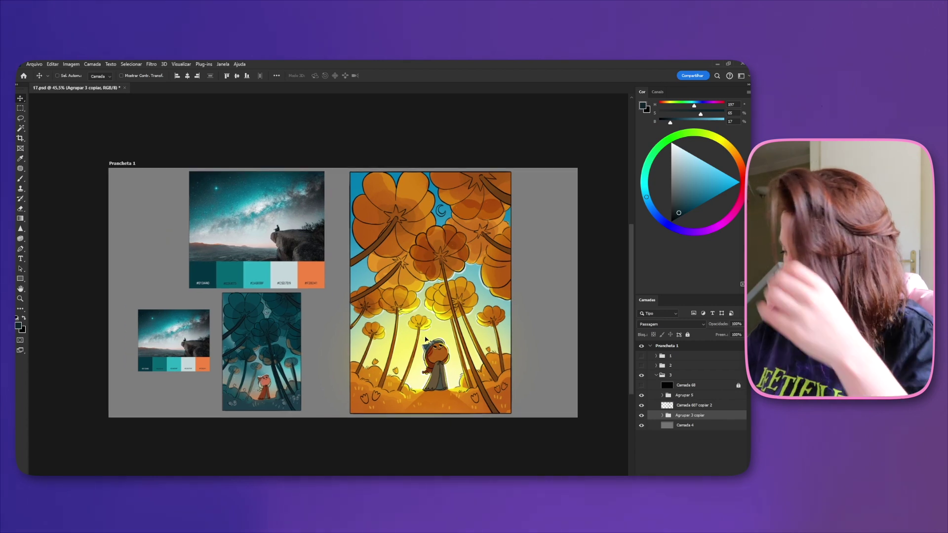
{"action": "left_click", "coordinate": [642, 366]}
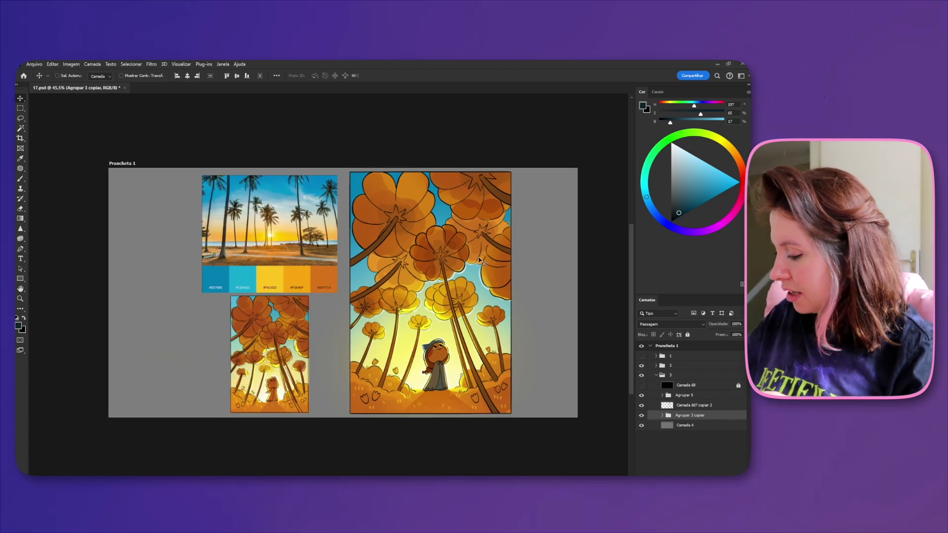
{"action": "left_click", "coordinate": [643, 366]}
{"action": "scroll", "coordinate": [456, 409], "scroll_direction": "up", "scroll_amount": 2}
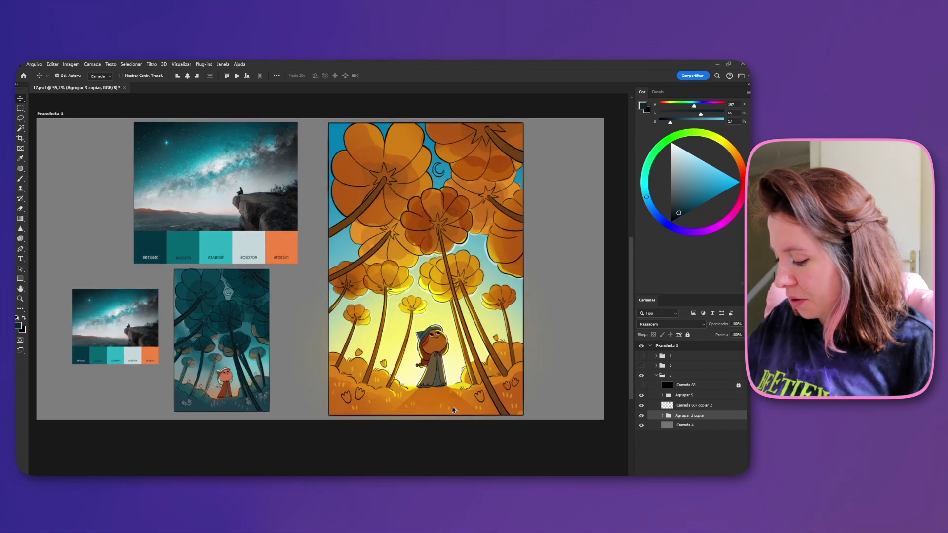
- Expand Agrupar 3 copiar and hide its lighting, flower, stem and ground layers, including Camada 48, leaving the flat background and the character
{"action": "left_click", "coordinate": [663, 416]}
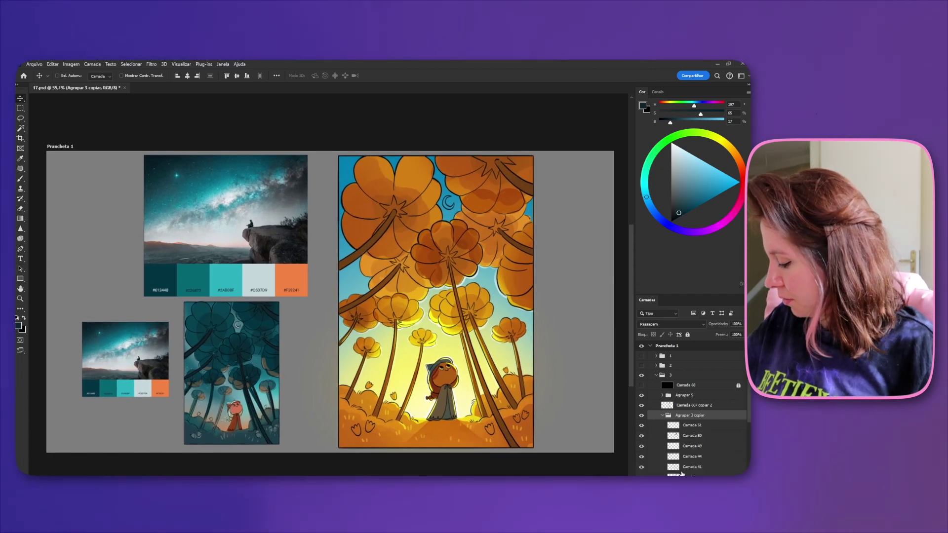
{"action": "scroll", "coordinate": [663, 416], "scroll_direction": "down", "scroll_amount": 5}
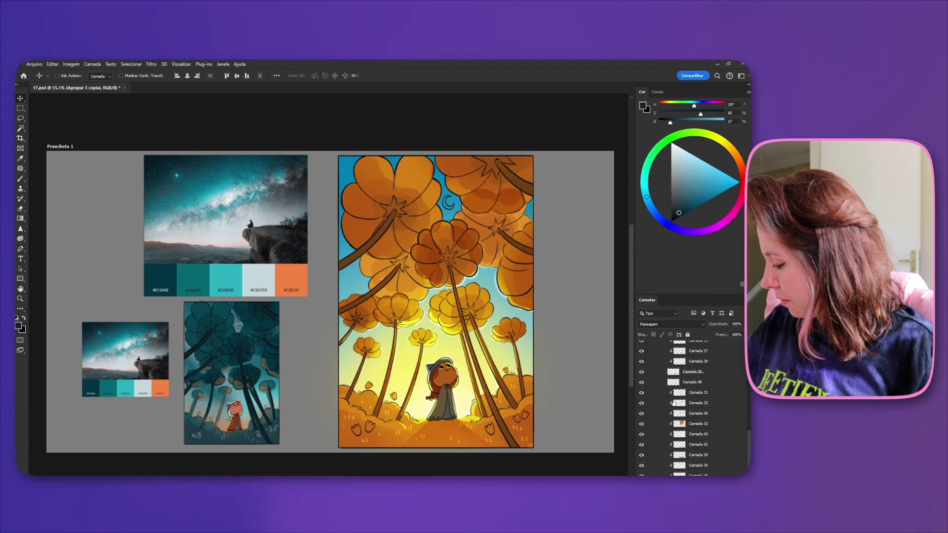
{"action": "key", "text": "ctrl+z"}
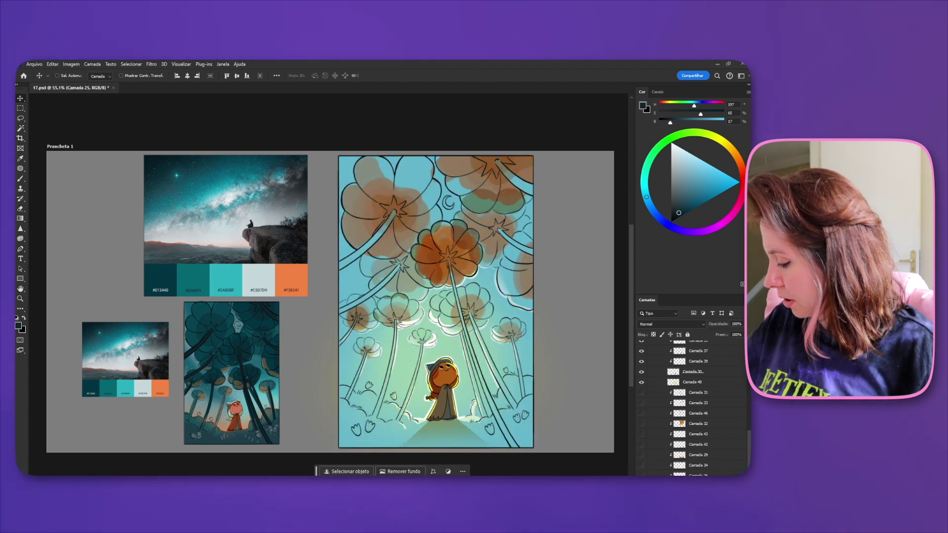
{"action": "scroll", "coordinate": [691, 405], "scroll_direction": "up", "scroll_amount": 10}
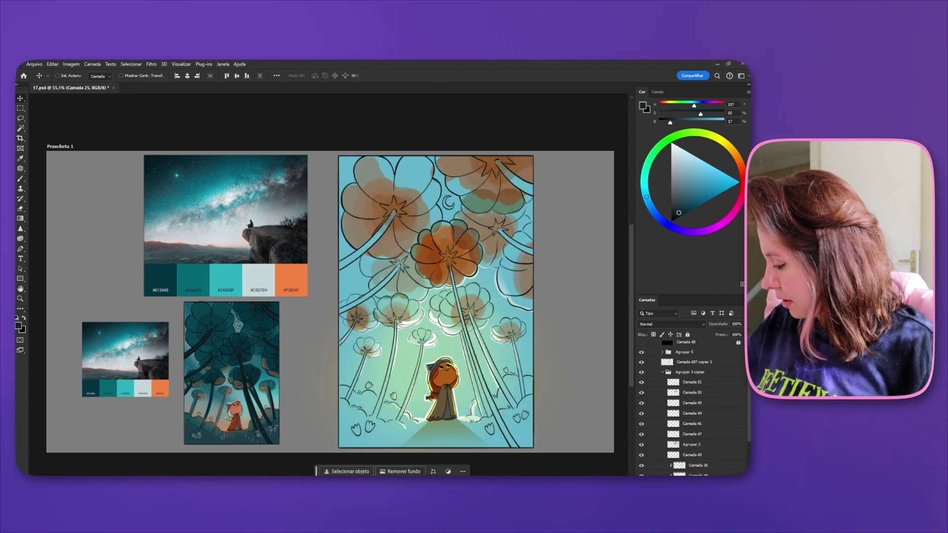
{"action": "scroll", "coordinate": [642, 442], "scroll_direction": "down", "scroll_amount": 2}
{"action": "left_click_drag", "start_coordinate": [641, 361], "coordinate": [639, 437]}
{"action": "left_click", "coordinate": [449, 443], "text": "ctrl"}
{"action": "scroll", "coordinate": [701, 452], "scroll_direction": "down", "scroll_amount": 2}
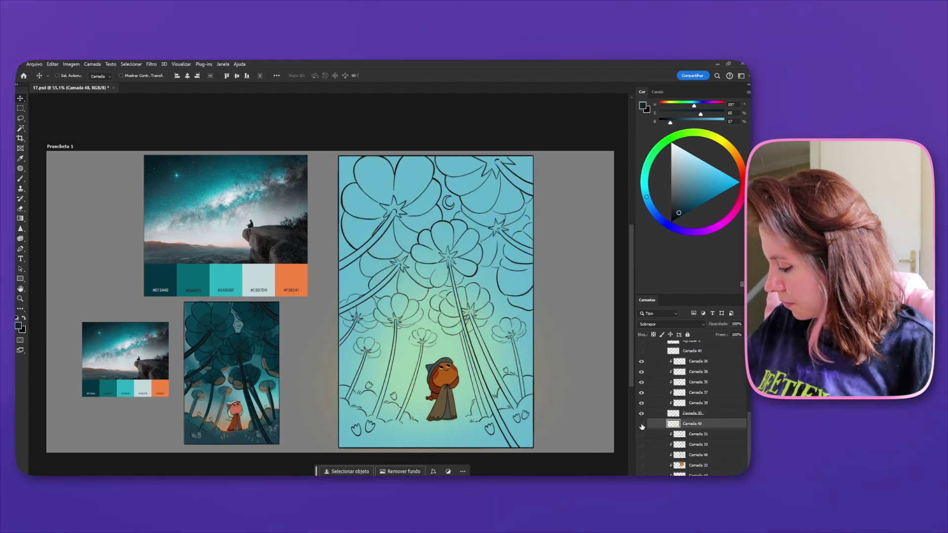
{"action": "left_click", "coordinate": [642, 424]}
- Fill the flat sky layer Camada 25 with the medium teal sampled from the night thumbnail, HSB 192, 76, 44
{"action": "left_click", "coordinate": [471, 442], "text": "ctrl"}
{"action": "key", "text": "b"}
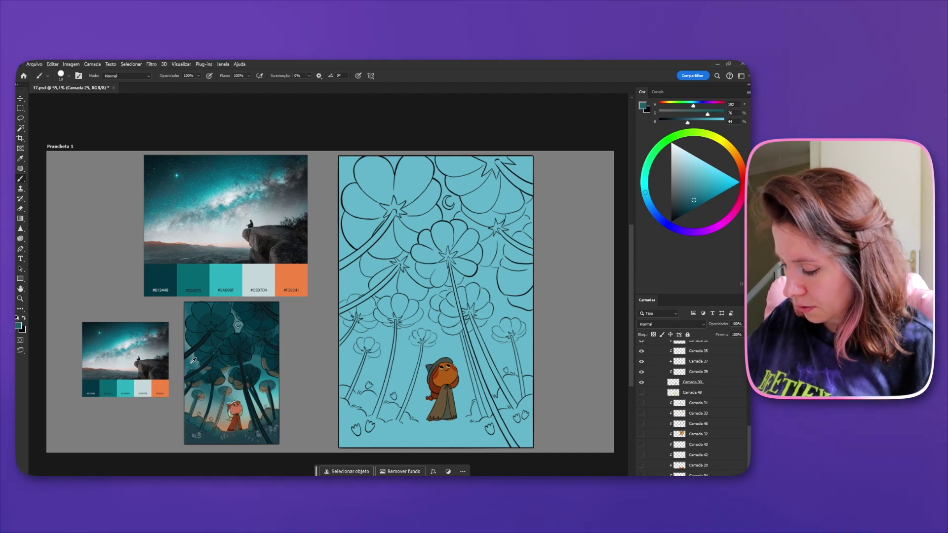
{"action": "key", "text": "alt+BackSpace"}
{"action": "key", "text": "v"}
{"action": "scroll", "coordinate": [485, 335], "scroll_direction": "down", "scroll_amount": 1}
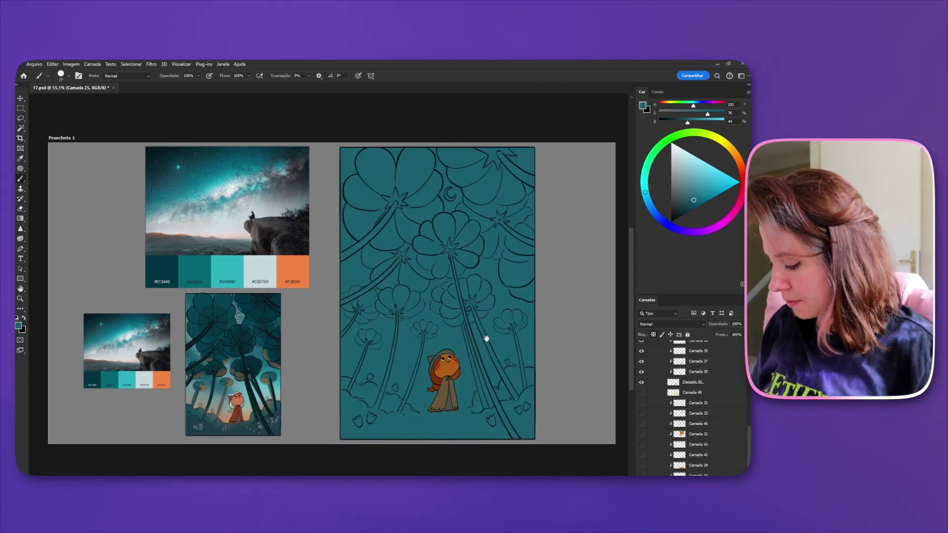
- Hide the character's clipped detail layers Camada 36, 38, 35, 37 and 39, leaving only its flat base colour
{"action": "scroll", "coordinate": [738, 414], "scroll_direction": "up", "scroll_amount": 3}
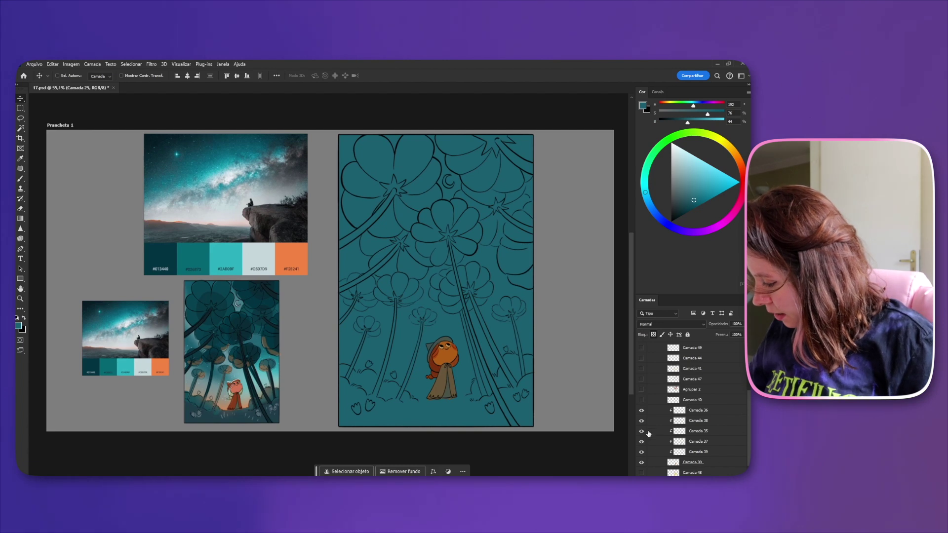
{"action": "left_click", "coordinate": [643, 453]}
{"action": "mouse_move", "coordinate": [750, 451]}
{"action": "left_mouse_down"}
{"action": "mouse_move", "coordinate": [750, 399]}
{"action": "mouse_move", "coordinate": [749, 454]}
{"action": "left_mouse_up"}
{"action": "left_click", "coordinate": [641, 466]}
{"action": "left_click", "coordinate": [642, 465]}
{"action": "left_click", "coordinate": [651, 465]}
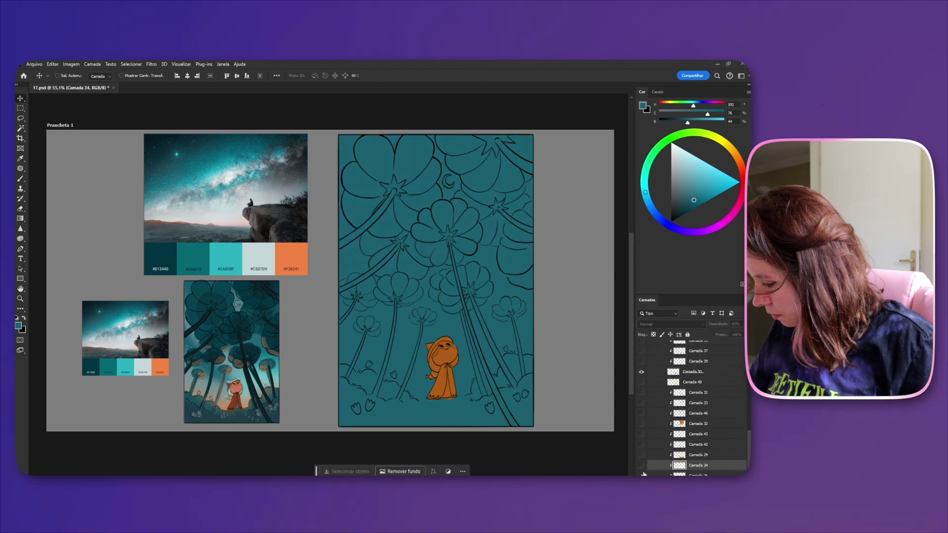
- Show the flat colour layers for the flowers, stems and ground: Camada 32, 33, 31 and 29
{"action": "left_click", "coordinate": [641, 424]}
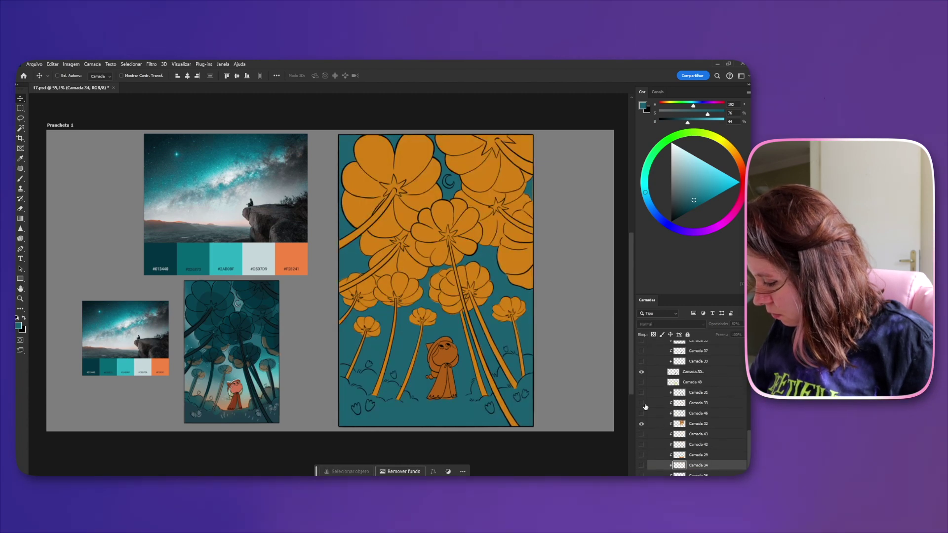
{"action": "left_click", "coordinate": [642, 404]}
{"action": "left_click", "coordinate": [642, 393]}
{"action": "left_click", "coordinate": [642, 455]}
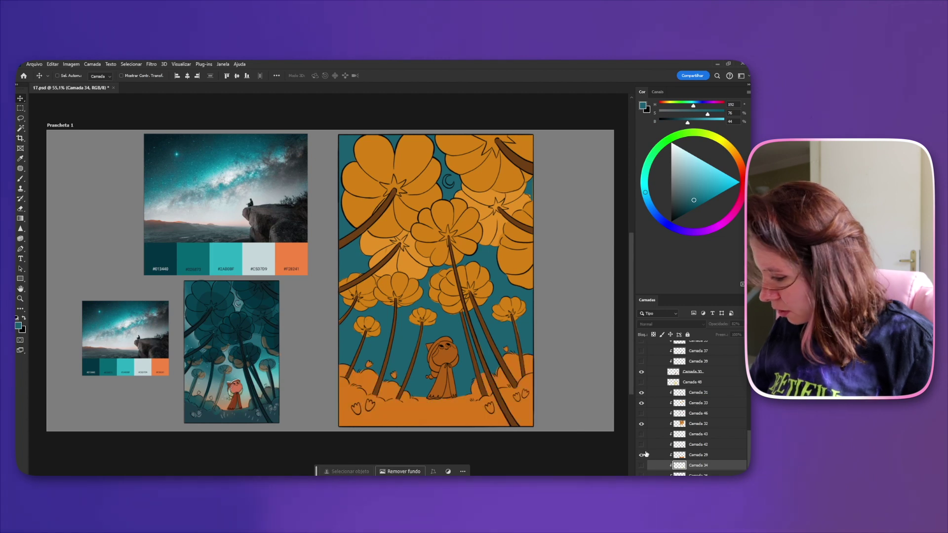
- Lock the transparent pixels of Camada 29 and fill the ground with the thumbnail's dark blue, HSB 196, 57, 28
{"action": "left_click", "coordinate": [697, 455]}
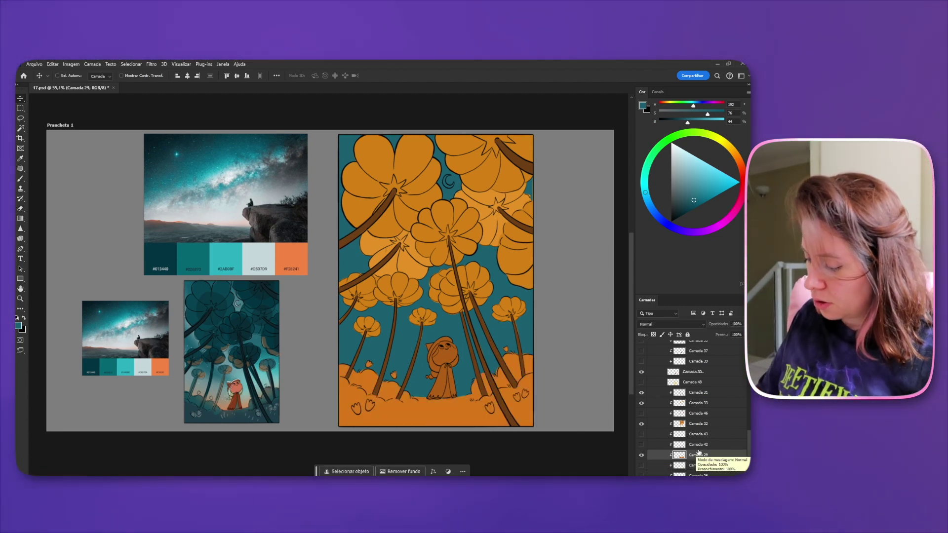
{"action": "key", "text": "b"}
{"action": "left_click", "coordinate": [234, 420], "text": "alt"}
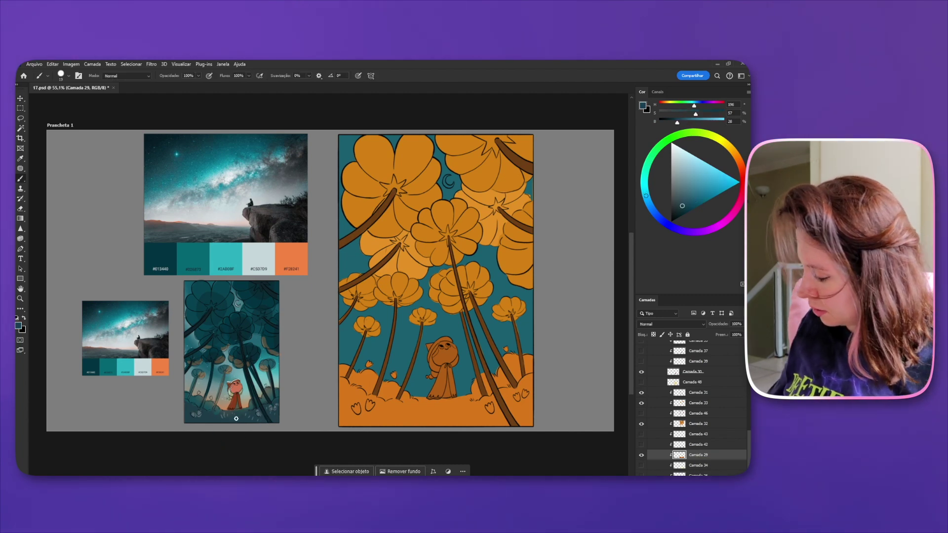
{"action": "left_click", "coordinate": [654, 334]}
{"action": "key", "text": "alt+BackSpace"}
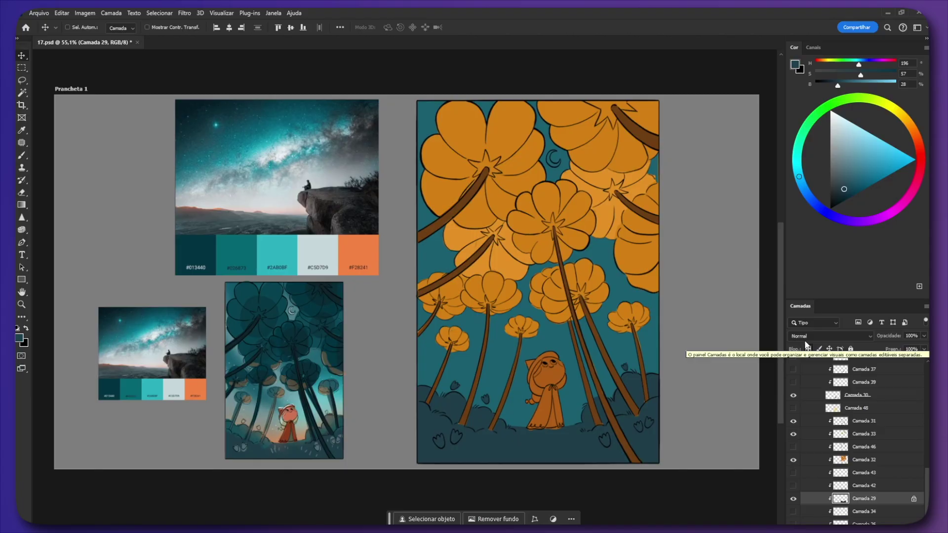
- Lock the transparent pixels of Camada 32 and fill the flowers with the thumbnail's dark teal, HSB 191, 91, 31
{"action": "left_click", "coordinate": [627, 316], "text": "ctrl"}
{"action": "left_click", "coordinate": [244, 316], "text": "alt"}
{"action": "left_click", "coordinate": [808, 349]}
{"action": "key", "text": "alt+BackSpace"}
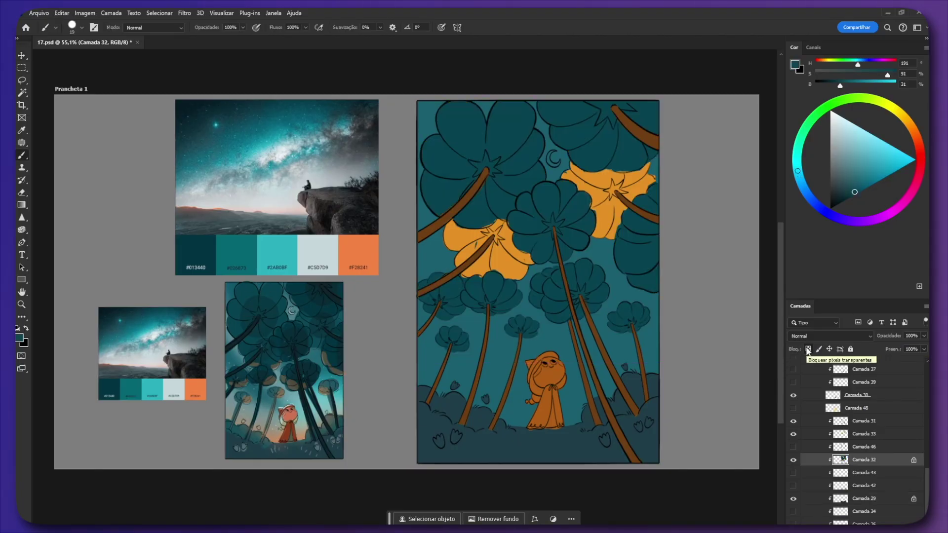
- Lock the transparent pixels of Camada 31 and Camada 33 and fill the stems and rear flowers with dark night colours
{"action": "left_click", "coordinate": [605, 346], "text": "ctrl"}
{"action": "left_click", "coordinate": [808, 350]}
{"action": "key", "text": "alt+BackSpace"}
{"action": "left_click", "coordinate": [864, 433]}
{"action": "left_click", "coordinate": [808, 349]}
{"action": "key", "text": "alt+BackSpace"}
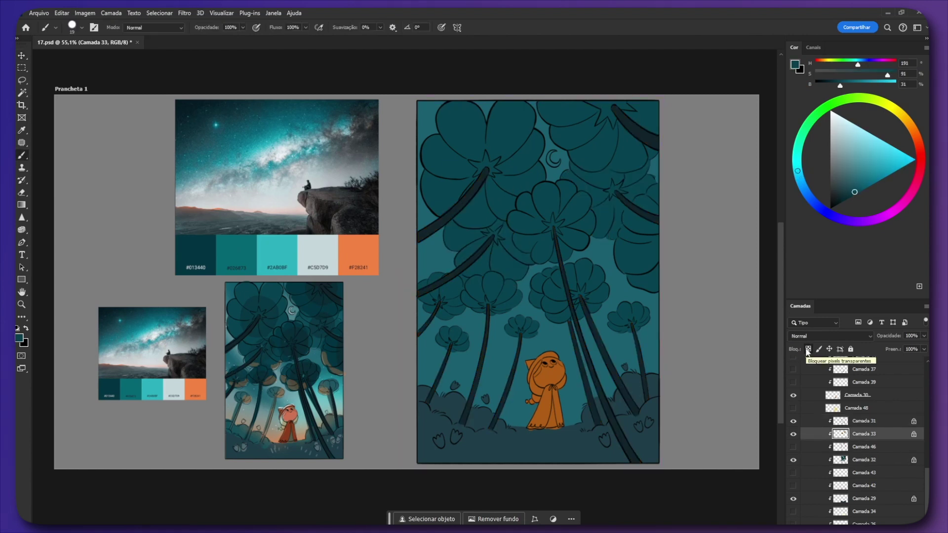
- Darken the rear flowers on Camada 33 slightly with Hue/Saturation
{"action": "key", "text": "ctrl+z"}
{"action": "key", "text": "ctrl+shift+z"}
{"action": "key", "text": "ctrl+u"}
{"action": "left_click_drag", "start_coordinate": [741, 485], "coordinate": [733, 484]}
{"action": "left_click", "coordinate": [870, 389]}
- Recolour the blue gradient on Camada 27 at the top of the sky with deep teal, HSB 192, 97, 25
{"action": "key", "text": "v"}
{"action": "left_click_drag", "start_coordinate": [583, 426], "coordinate": [582, 448]}
{"action": "left_click", "coordinate": [547, 437], "text": "ctrl"}
{"action": "left_click", "coordinate": [289, 452], "text": "ctrl"}
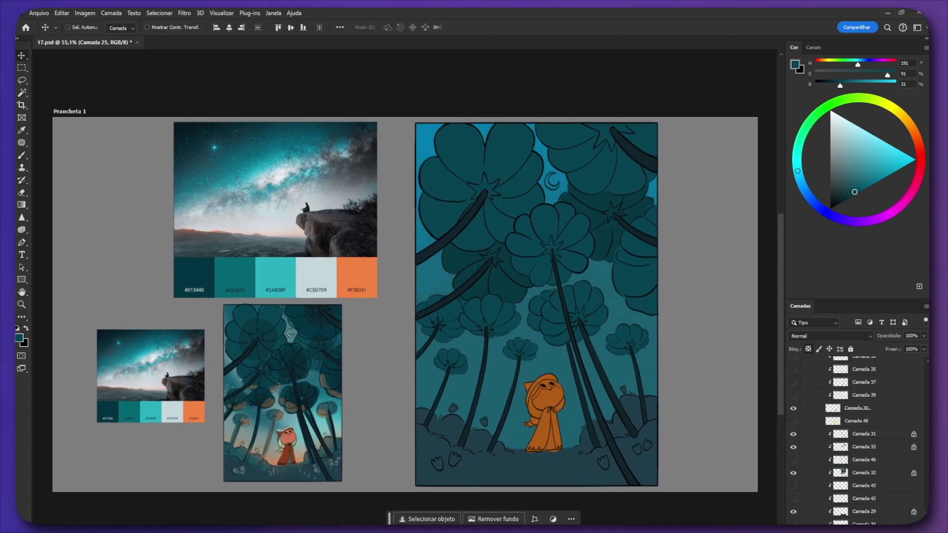
{"action": "key", "text": "b"}
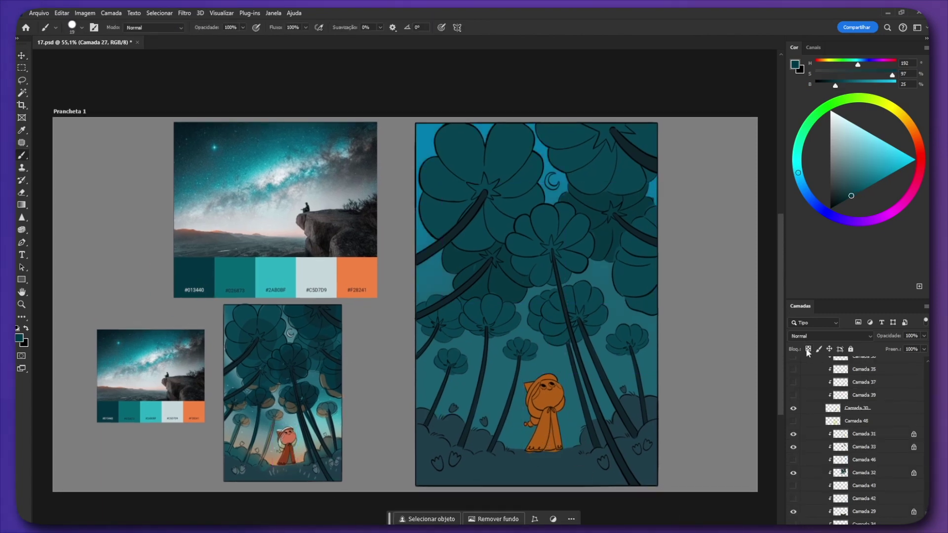
{"action": "key", "text": "ctrl+z"}
- Try recolouring the ground shading on Camada 42 with Hue/Saturation, and hide the layer
{"action": "left_click", "coordinate": [793, 421]}
{"action": "left_click", "coordinate": [794, 421]}
{"action": "left_click", "coordinate": [793, 499]}
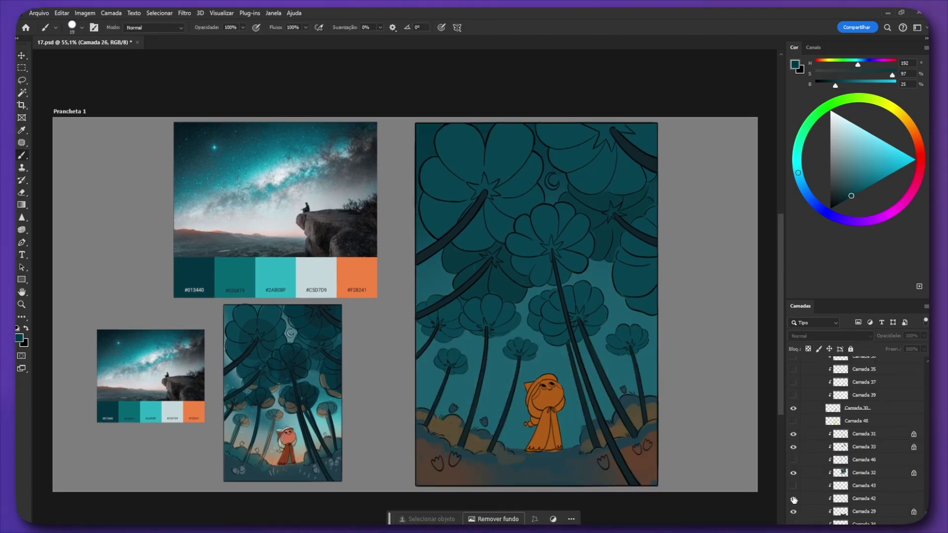
{"action": "left_click", "coordinate": [852, 502]}
{"action": "key", "text": "ctrl+u"}
{"action": "left_click_drag", "start_coordinate": [739, 435], "coordinate": [787, 438]}
{"action": "left_click_drag", "start_coordinate": [739, 484], "coordinate": [732, 485]}
{"action": "key", "text": "Return"}
{"action": "left_click", "coordinate": [793, 499]}
- Add a layer at 47% opacity above Camada 25 and try a large soft brush glow in pale #C5D7D9
{"action": "left_click", "coordinate": [853, 532]}
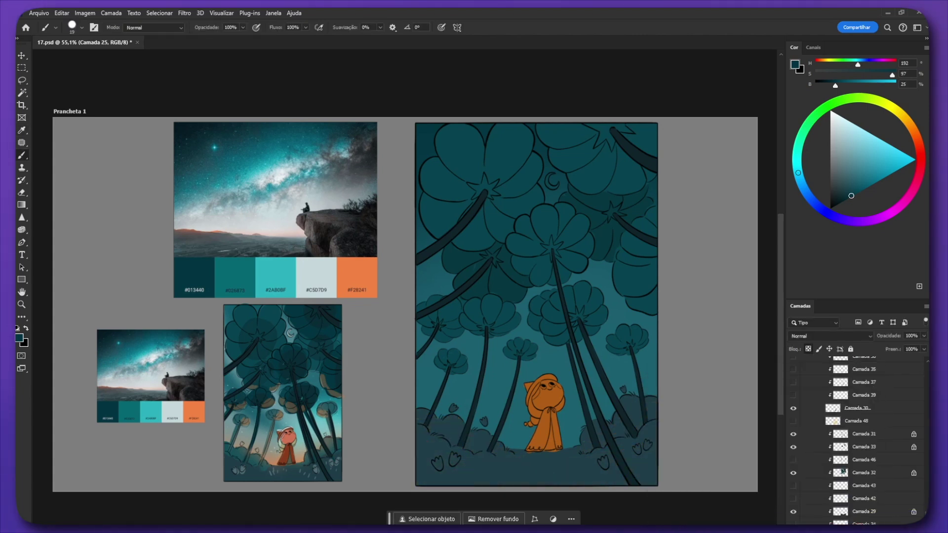
{"action": "key", "text": "ctrl+shift+alt+n"}
{"action": "left_click", "coordinate": [316, 272], "text": "alt"}
{"action": "right_click", "coordinate": [517, 415]}
{"action": "double_click", "coordinate": [548, 325]}
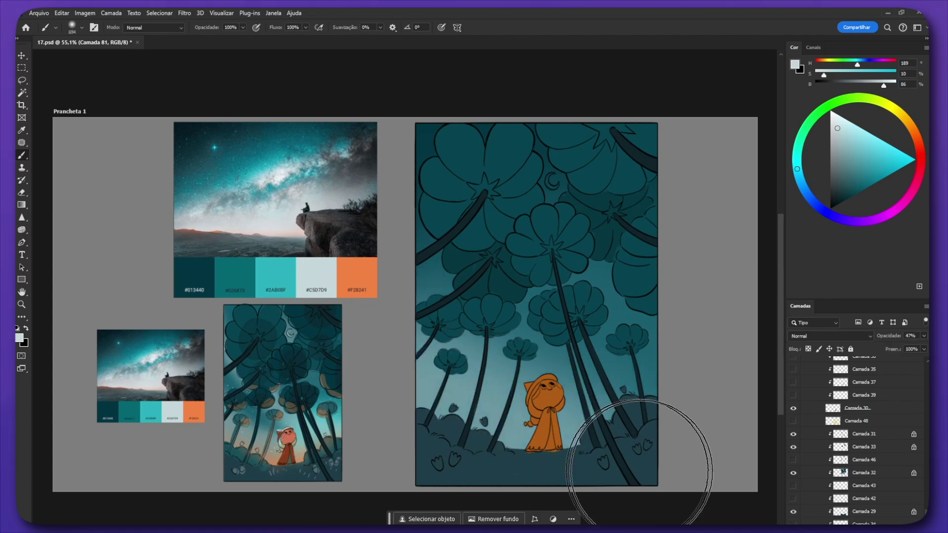
{"action": "key", "text": "ctrl+z"}
- Paint a misty pale glow behind the stems and character with a smaller soft brush, and enlarge it to about 106%
{"action": "key", "text": "bracketleft"}
{"action": "key", "text": "bracketleft"}
{"action": "key", "text": "bracketleft"}
{"action": "key", "text": "bracketleft"}
{"action": "key", "text": "bracketleft"}
{"action": "left_click_drag", "start_coordinate": [497, 263], "coordinate": [654, 421]}
{"action": "left_click_drag", "start_coordinate": [415, 382], "coordinate": [497, 391]}
{"action": "left_click", "coordinate": [551, 380]}
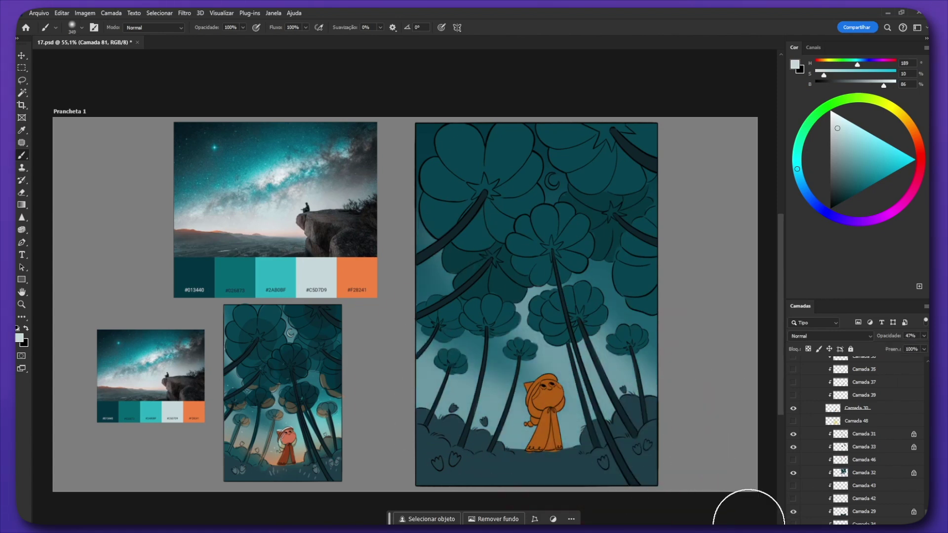
{"action": "key", "text": "ctrl+t"}
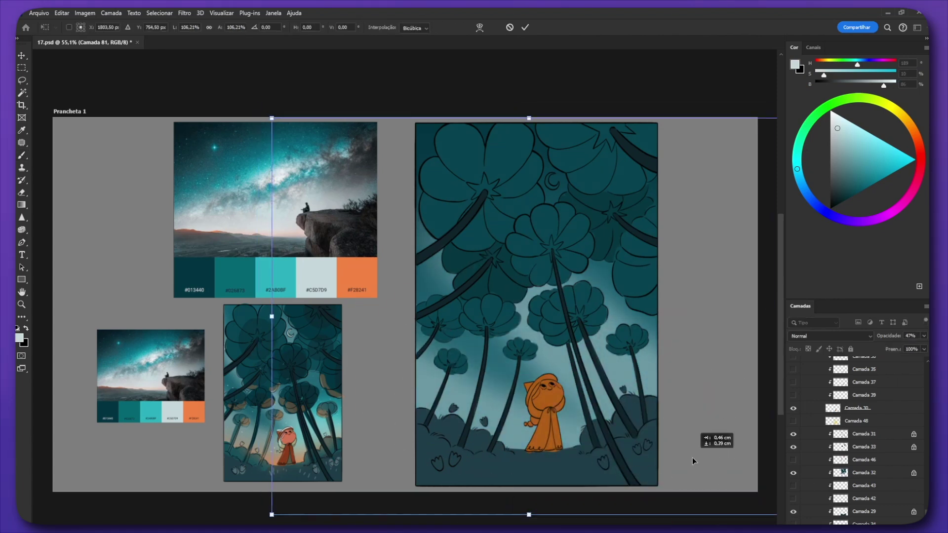
{"action": "key", "text": "Return"}
- Scatter near-white stars across the sky on a new layer and fill the crescent moon with #C5D7D9 on another
{"action": "key", "text": "ctrl+shift+alt+n"}
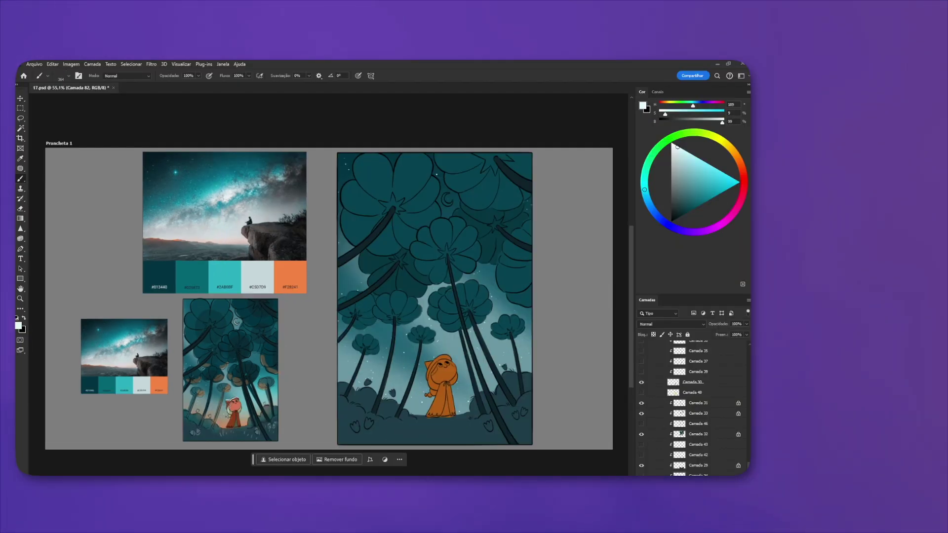
{"action": "left_click_drag", "start_coordinate": [470, 279], "coordinate": [474, 295]}
{"action": "key", "text": "ctrl+shift+alt+n"}
{"action": "left_click", "coordinate": [259, 282], "text": "alt"}
{"action": "left_click_drag", "start_coordinate": [382, 304], "coordinate": [306, 304]}
{"action": "left_click_drag", "start_coordinate": [450, 210], "coordinate": [448, 218]}
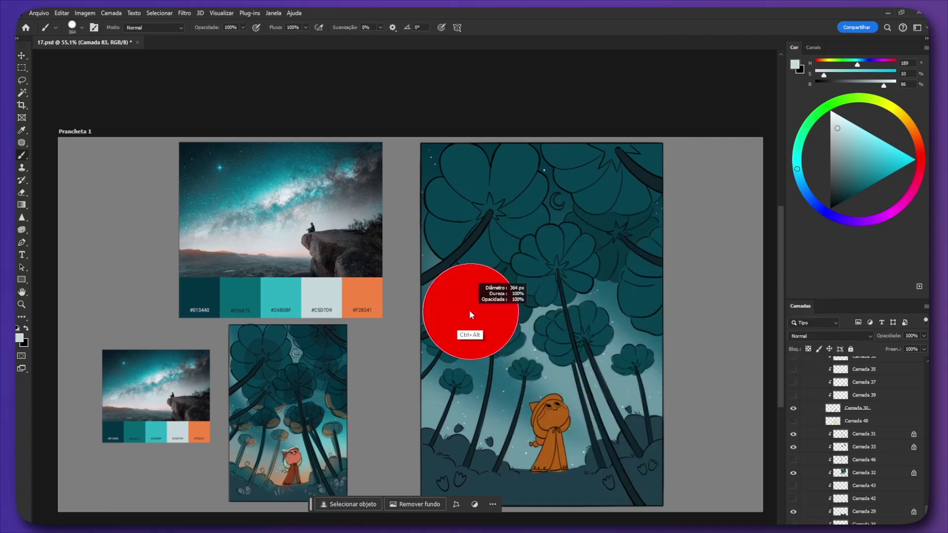
{"action": "left_click_drag", "start_coordinate": [553, 204], "coordinate": [564, 207]}
{"action": "right_click", "coordinate": [571, 212], "text": "alt"}
- Paint a soft orange #F28241 glow along the horizon on a new layer beneath the moon layer
{"action": "key", "text": "ctrl+shift+alt+n"}
{"action": "key", "text": "ctrl+["}
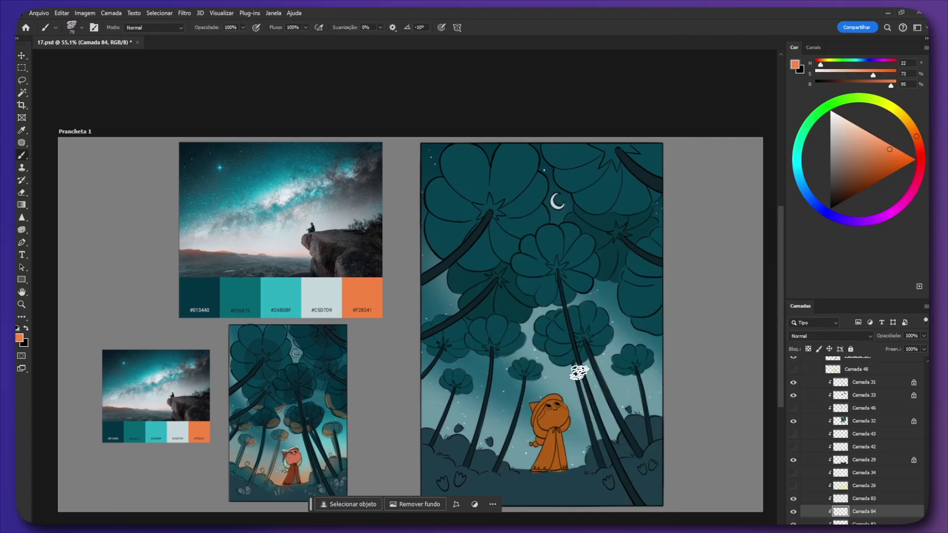
{"action": "left_click_drag", "start_coordinate": [516, 390], "coordinate": [444, 428]}
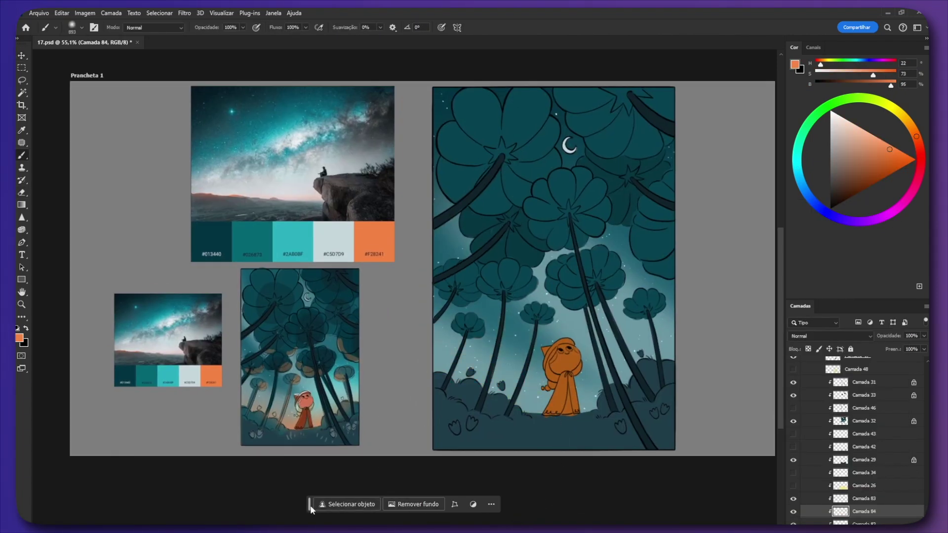
{"action": "left_click_drag", "start_coordinate": [508, 434], "coordinate": [448, 427]}
{"action": "left_click_drag", "start_coordinate": [449, 427], "coordinate": [432, 427]}
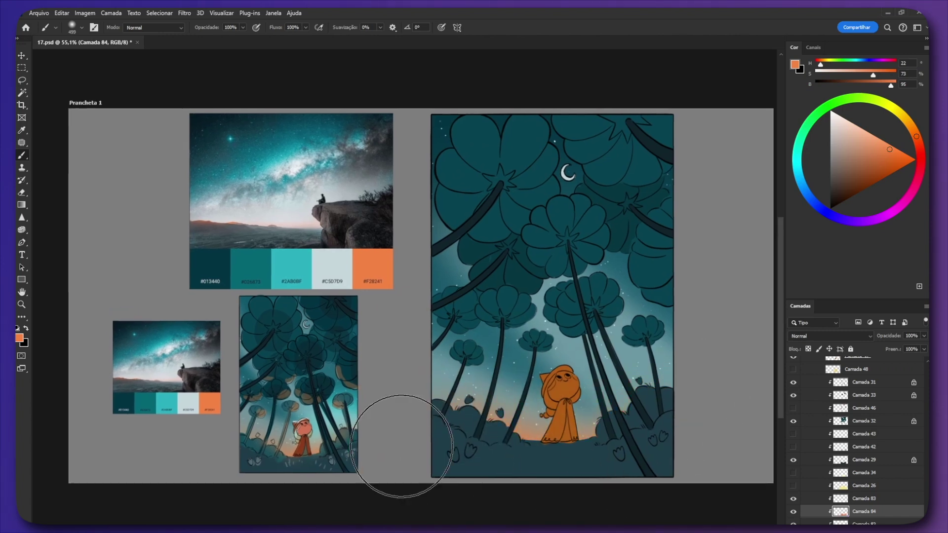
{"action": "left_click_drag", "start_coordinate": [710, 398], "coordinate": [690, 434]}
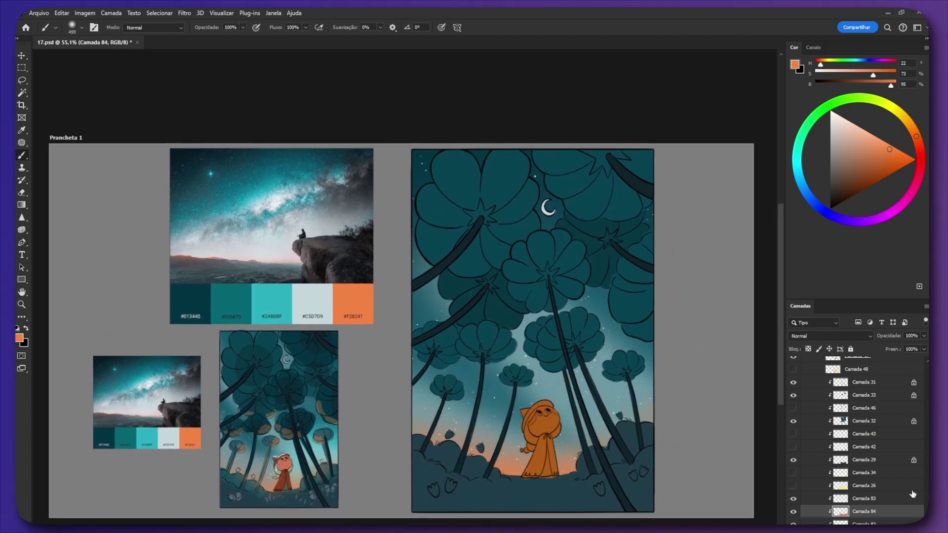
- Load the ground shape of Camada 29 as a selection and brush an orange glow onto the bushes on a new layer
{"action": "left_click", "coordinate": [864, 460]}
{"action": "left_click", "coordinate": [841, 460], "text": "ctrl"}
{"action": "key", "text": "ctrl+shift+alt+n"}
{"action": "mouse_move", "coordinate": [464, 431]}
{"action": "left_mouse_down"}
{"action": "mouse_move", "coordinate": [483, 415]}
{"action": "mouse_move", "coordinate": [583, 406]}
{"action": "left_mouse_up"}
{"action": "key", "text": "ctrl+d"}
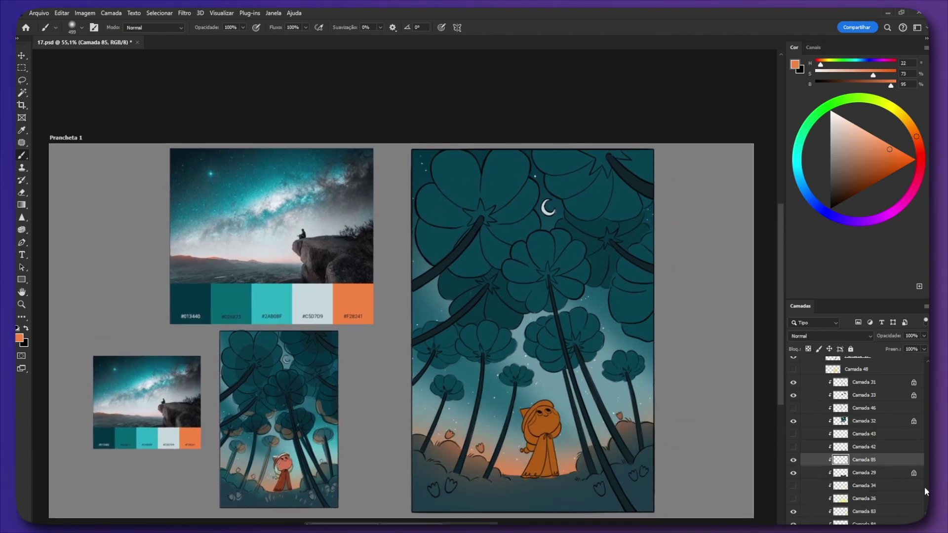
- Create a new layer above Camada 32, load the flower shapes as a selection and exclude the large upper flowers from it
{"action": "left_click", "coordinate": [870, 420]}
{"action": "key", "text": "ctrl+shift+alt+n"}
{"action": "left_click", "coordinate": [843, 434], "text": "ctrl"}
{"action": "key", "text": "l"}
{"action": "left_click_drag", "start_coordinate": [511, 330], "coordinate": [713, 234]}
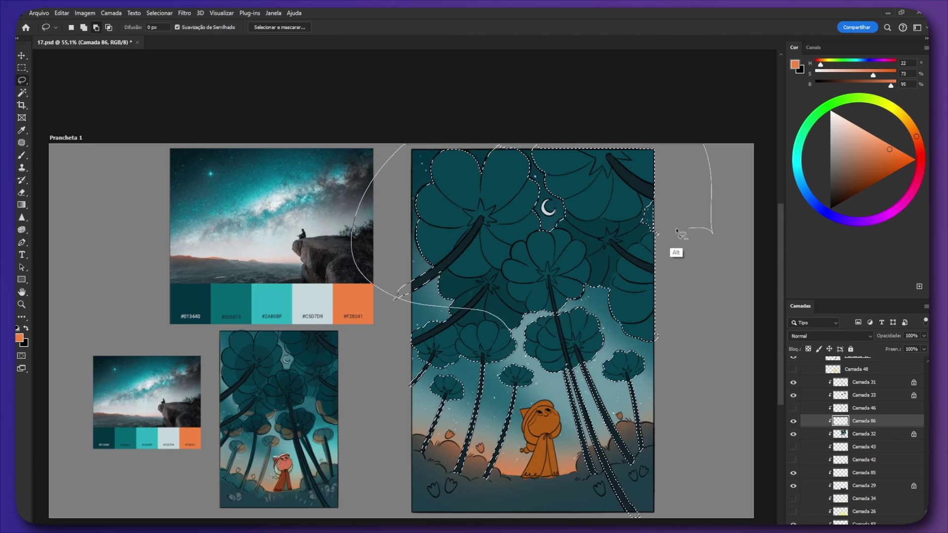
{"action": "left_click_drag", "start_coordinate": [523, 252], "coordinate": [510, 329]}
- Brush an orange glow onto the undersides of the lower flowers, subtracting overlapping parts from the selection, and deselect
{"action": "key", "text": "b"}
{"action": "left_click_drag", "start_coordinate": [535, 447], "coordinate": [495, 447]}
{"action": "mouse_move", "coordinate": [516, 385]}
{"action": "left_mouse_down"}
{"action": "mouse_move", "coordinate": [533, 375]}
{"action": "mouse_move", "coordinate": [618, 381]}
{"action": "left_mouse_up"}
{"action": "left_click_drag", "start_coordinate": [624, 328], "coordinate": [652, 337]}
{"action": "key", "text": "z"}
{"action": "key", "text": "ctrl+z"}
{"action": "key", "text": "l"}
{"action": "mouse_move", "coordinate": [516, 357]}
{"action": "left_mouse_down"}
{"action": "mouse_move", "coordinate": [502, 253]}
{"action": "mouse_move", "coordinate": [509, 395]}
{"action": "left_mouse_up"}
{"action": "key", "text": "b"}
{"action": "left_click_drag", "start_coordinate": [504, 363], "coordinate": [521, 368]}
{"action": "key", "text": "l"}
{"action": "mouse_move", "coordinate": [465, 333]}
{"action": "left_mouse_down"}
{"action": "mouse_move", "coordinate": [454, 394]}
{"action": "mouse_move", "coordinate": [447, 365]}
{"action": "left_mouse_up"}
{"action": "key", "text": "b"}
{"action": "key", "text": "ctrl+d"}
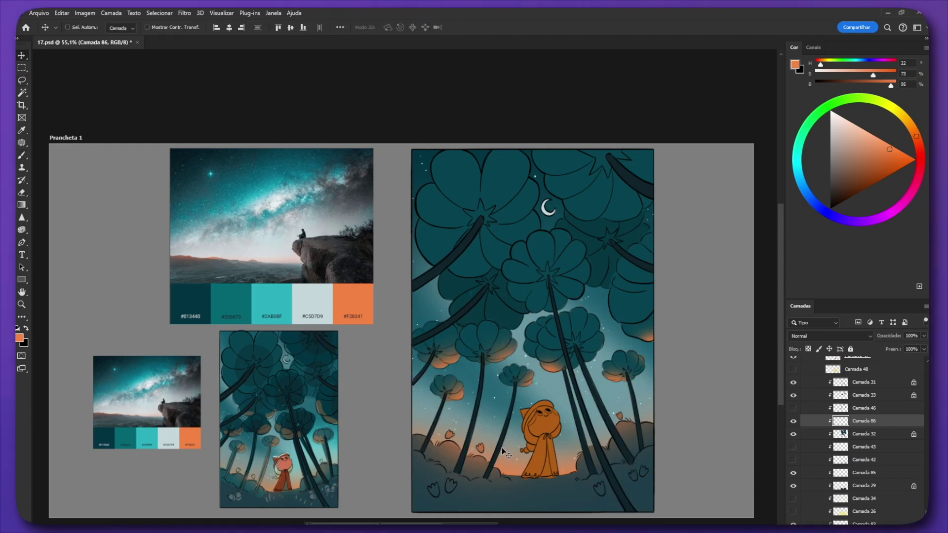
- Try masking out the thin background stems on Camada 31 with lassoed areas of a layer mask
{"action": "left_click", "coordinate": [612, 487], "text": "ctrl"}
{"action": "left_click", "coordinate": [794, 383]}
{"action": "left_click", "coordinate": [793, 383]}
{"action": "key", "text": "l"}
{"action": "mouse_move", "coordinate": [623, 359]}
{"action": "left_mouse_down"}
{"action": "mouse_move", "coordinate": [620, 384]}
{"action": "mouse_move", "coordinate": [614, 368]}
{"action": "left_mouse_up"}
{"action": "key", "text": "ctrl+d"}
{"action": "left_click", "coordinate": [857, 525]}
{"action": "left_click_drag", "start_coordinate": [496, 476], "coordinate": [483, 482]}
{"action": "left_click_drag", "start_coordinate": [425, 457], "coordinate": [416, 456]}
{"action": "key", "text": "alt+BackSpace"}
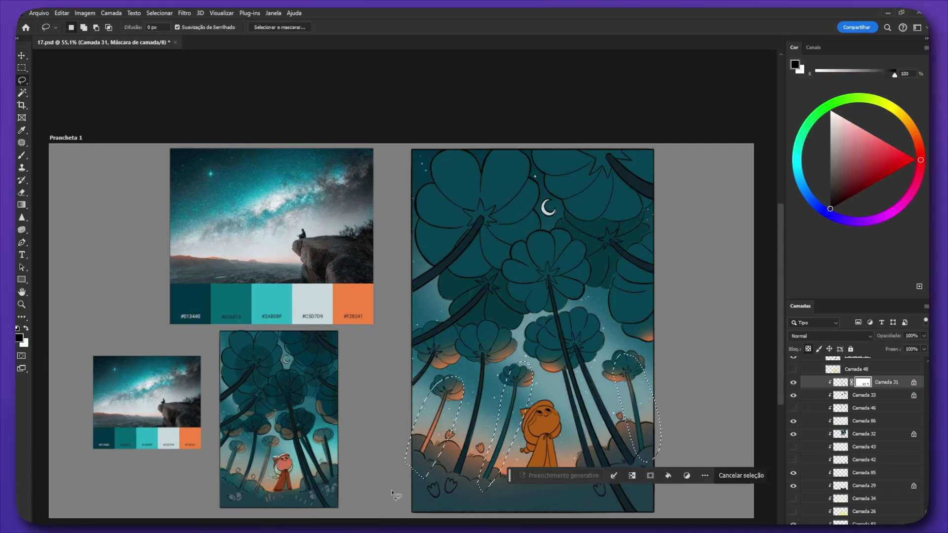
{"action": "key", "text": "ctrl+d"}
{"action": "key", "text": "ctrl+z"}
{"action": "key", "text": "ctrl+d"}
{"action": "key", "text": "v"}
- Disable the mask of Camada 31, add a new layer above it and load the stem shapes as a selection
{"action": "left_click", "coordinate": [635, 315], "text": "ctrl"}
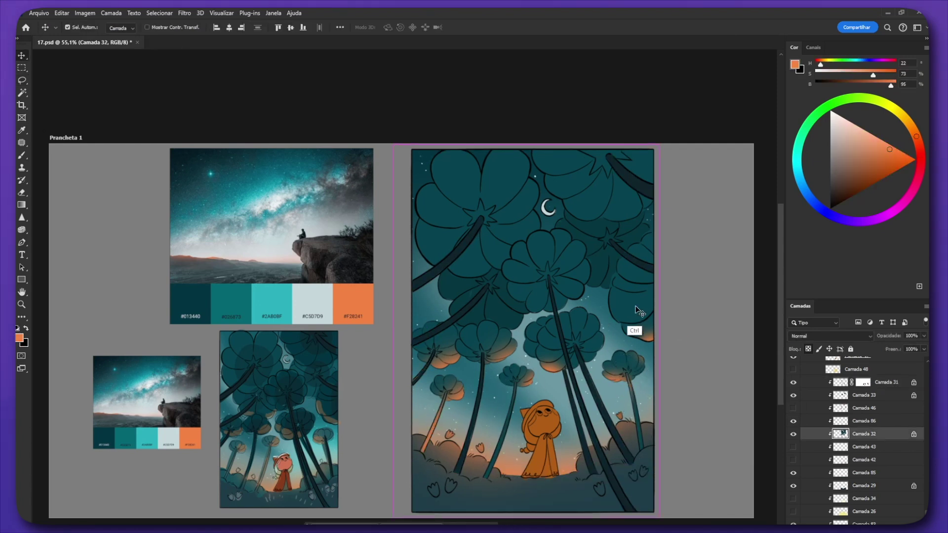
{"action": "left_click", "coordinate": [793, 383]}
{"action": "left_click", "coordinate": [794, 383]}
{"action": "left_click", "coordinate": [864, 383], "text": "shift"}
{"action": "left_click", "coordinate": [889, 383]}
{"action": "key", "text": "ctrl+shift+alt+n"}
{"action": "left_click", "coordinate": [840, 395], "text": "ctrl"}
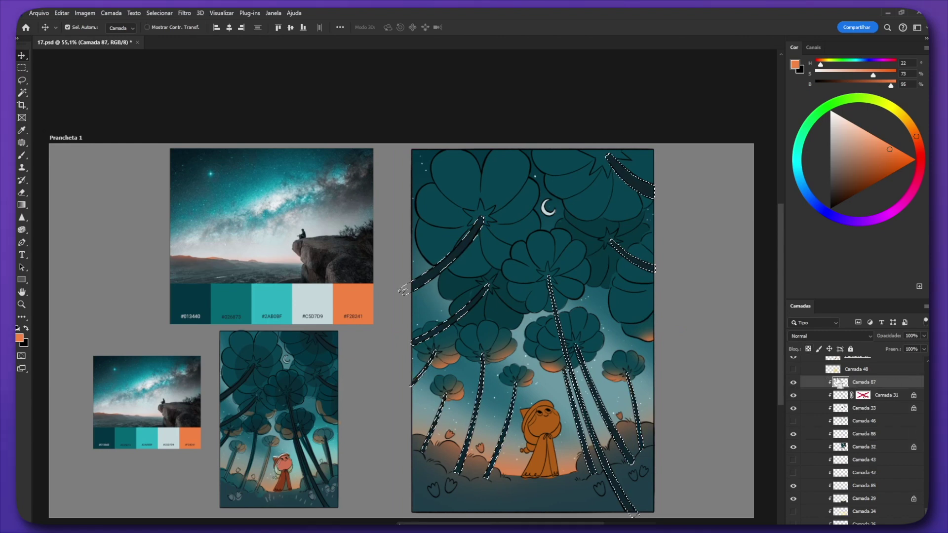
- Brush dark teal sampled from a large flower over the thin background stems, deselect and save the file
{"action": "key", "text": "b"}
{"action": "left_click", "coordinate": [635, 311], "text": "alt"}
{"action": "left_click_drag", "start_coordinate": [641, 408], "coordinate": [449, 387]}
{"action": "key", "text": "ctrl+d"}
{"action": "left_click_drag", "start_coordinate": [621, 403], "coordinate": [620, 415]}
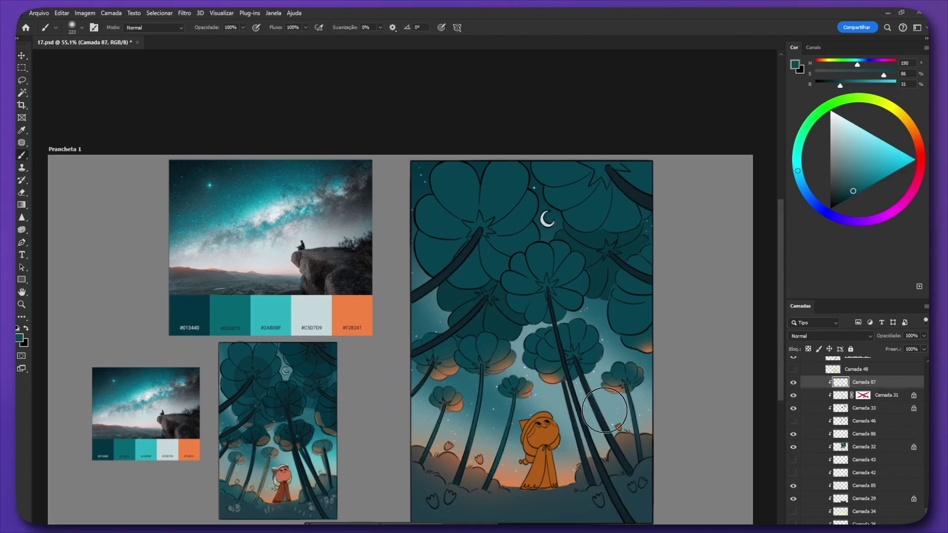
{"action": "key", "text": "ctrl+s"}
{"action": "left_click", "coordinate": [572, 299], "text": "ctrl"}
{"action": "left_click", "coordinate": [794, 421]}
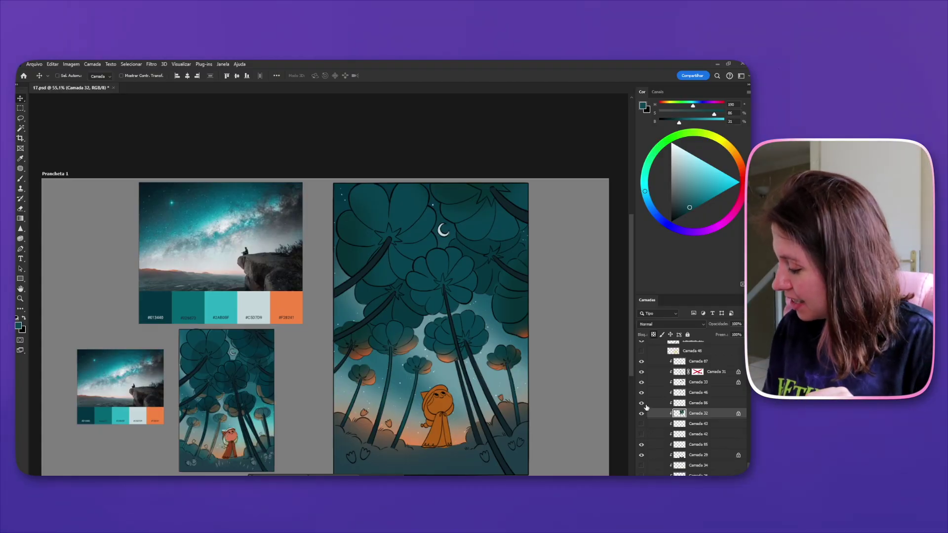
{"action": "left_click", "coordinate": [641, 393]}
- Show the flower shadow layer Camada 50 and shift its hue by -28
{"action": "left_click_drag", "start_coordinate": [749, 472], "coordinate": [746, 438]}
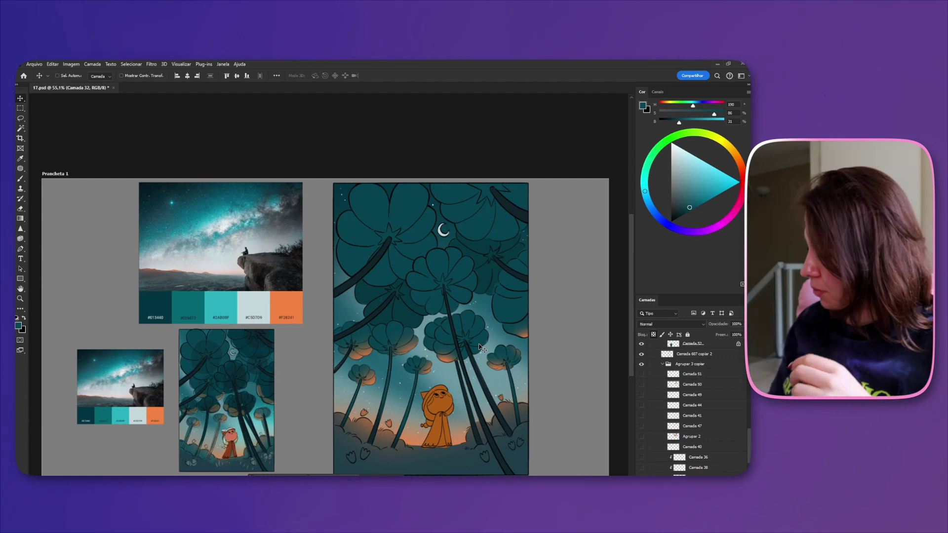
{"action": "left_click", "coordinate": [642, 374]}
{"action": "left_click", "coordinate": [642, 374]}
{"action": "left_click", "coordinate": [642, 386]}
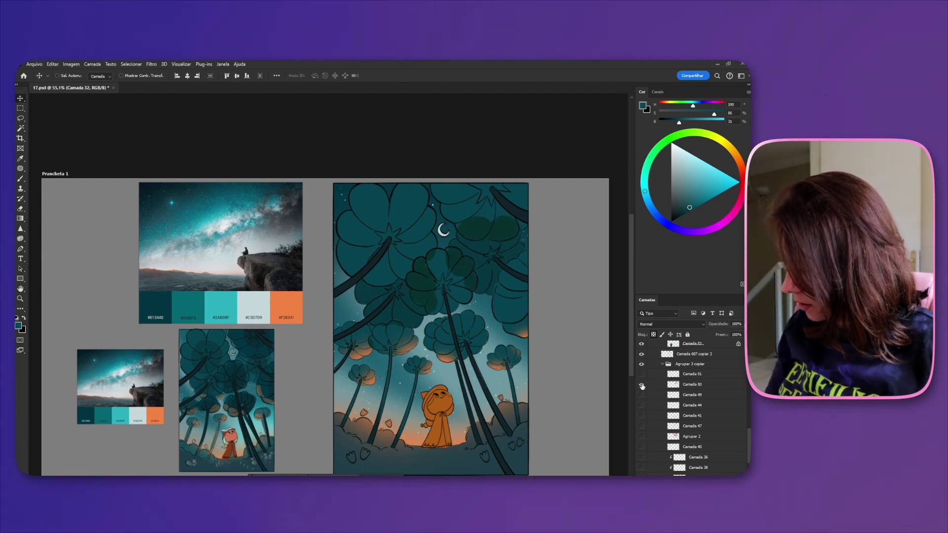
{"action": "left_click", "coordinate": [691, 385]}
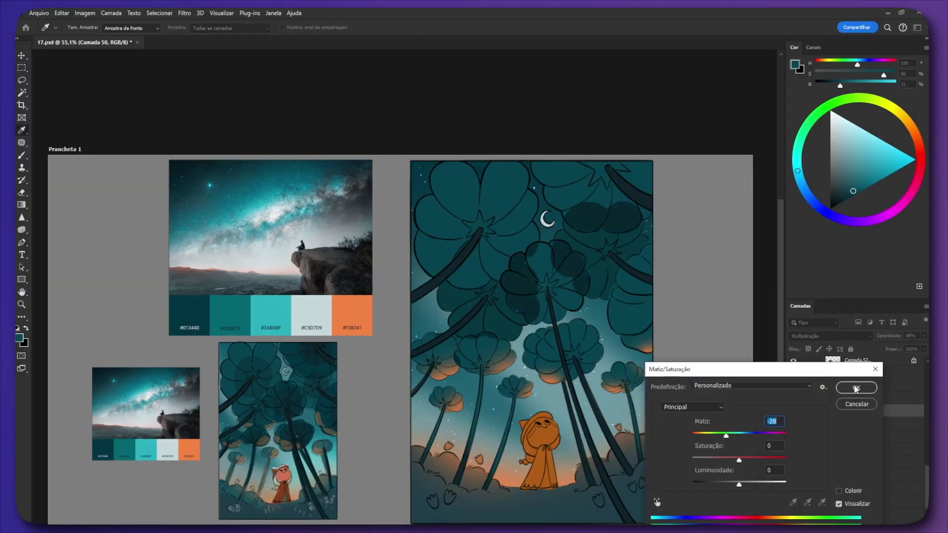
{"action": "left_click", "coordinate": [856, 388]}
- Show Camada 49 and Camada 44, locking the transparent pixels of Camada 49 and reducing its opacity to 45%
{"action": "left_click", "coordinate": [793, 425]}
{"action": "left_click", "coordinate": [818, 424]}
{"action": "left_click", "coordinate": [808, 349]}
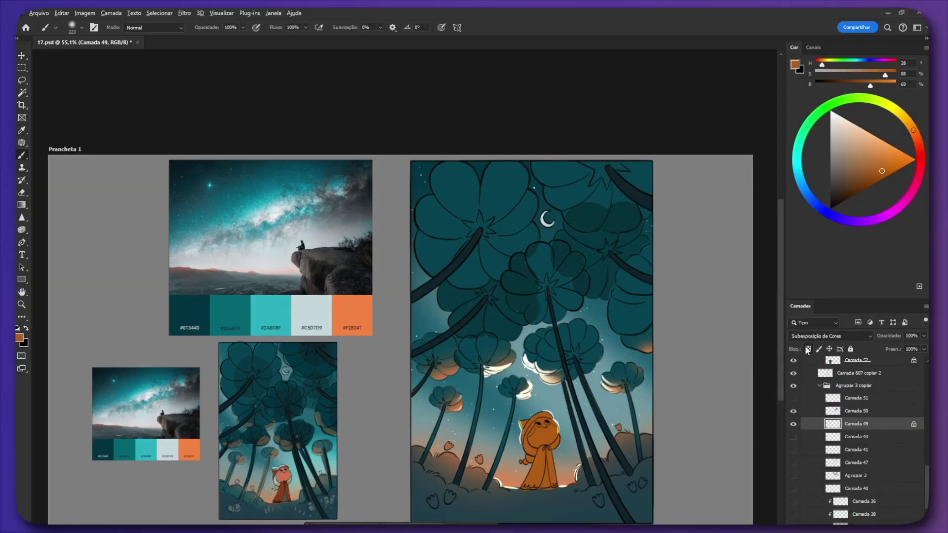
{"action": "left_click", "coordinate": [923, 336]}
{"action": "left_click_drag", "start_coordinate": [925, 347], "coordinate": [900, 347]}
{"action": "left_click", "coordinate": [794, 438]}
- Show Camada 47, fill its flower-centre shapes with teal sampled from the night thumbnail and reduce their lightness to about -42
{"action": "left_click", "coordinate": [793, 450]}
{"action": "left_click", "coordinate": [793, 450]}
{"action": "left_click", "coordinate": [794, 463]}
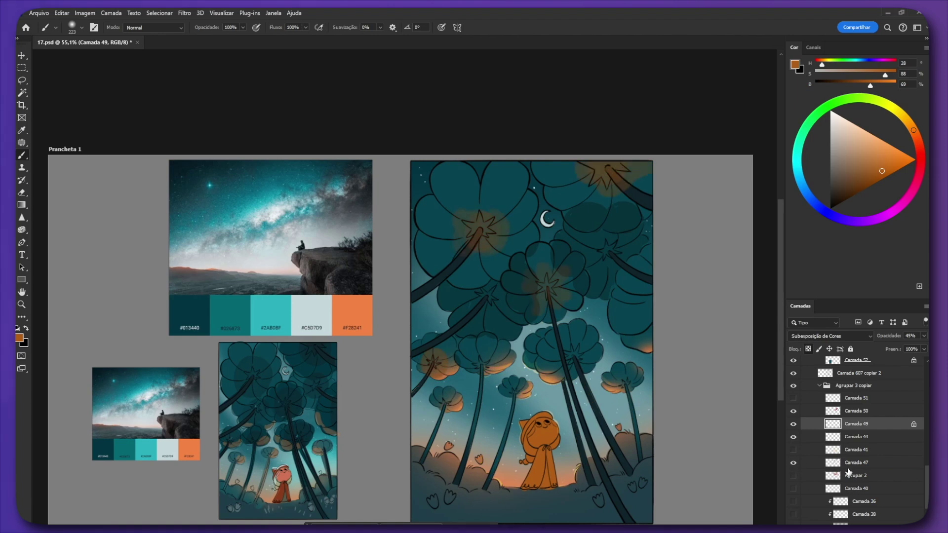
{"action": "left_click", "coordinate": [849, 464]}
{"action": "left_click", "coordinate": [233, 447], "text": "alt"}
{"action": "left_click", "coordinate": [808, 349]}
{"action": "key", "text": "alt+BackSpace"}
{"action": "key", "text": "ctrl+u"}
{"action": "left_click_drag", "start_coordinate": [739, 484], "coordinate": [715, 483]}
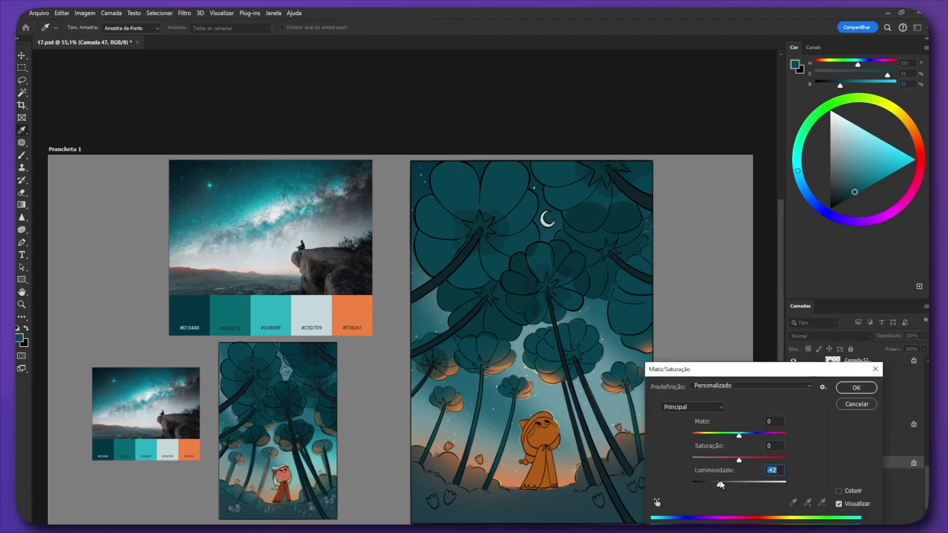
{"action": "left_click", "coordinate": [856, 389]}
- Darken the flowers on Camada 32 by setting their lightness to -23
{"action": "left_click", "coordinate": [542, 214], "text": "ctrl"}
{"action": "left_click", "coordinate": [525, 240], "text": "ctrl"}
{"action": "key", "text": "ctrl+u"}
{"action": "left_click_drag", "start_coordinate": [738, 484], "coordinate": [728, 484]}
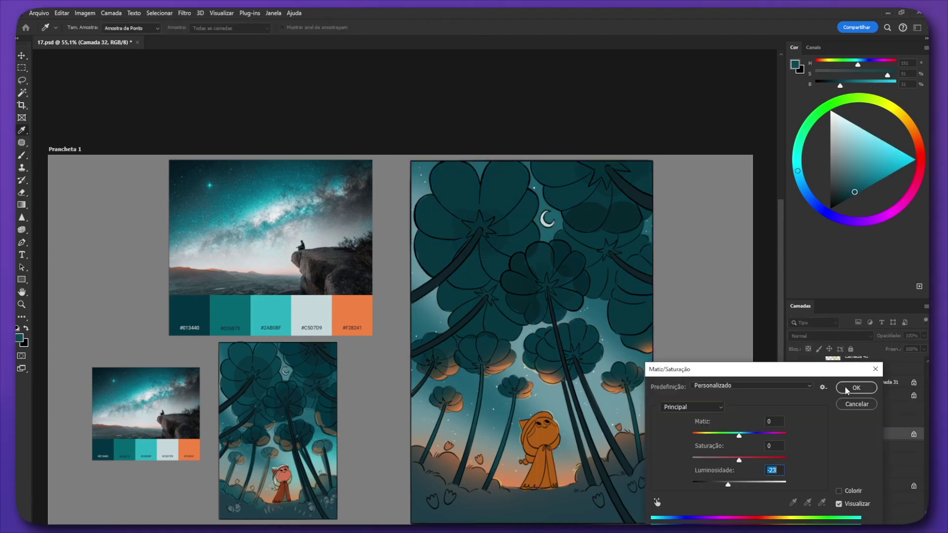
{"action": "left_click", "coordinate": [856, 387]}
- Preview the yellow rim light of Camada 41, then delete it together with Camada 51
{"action": "left_click", "coordinate": [639, 450], "text": "ctrl"}
{"action": "scroll", "coordinate": [917, 393], "scroll_direction": "up", "scroll_amount": 10}
{"action": "left_click", "coordinate": [794, 461]}
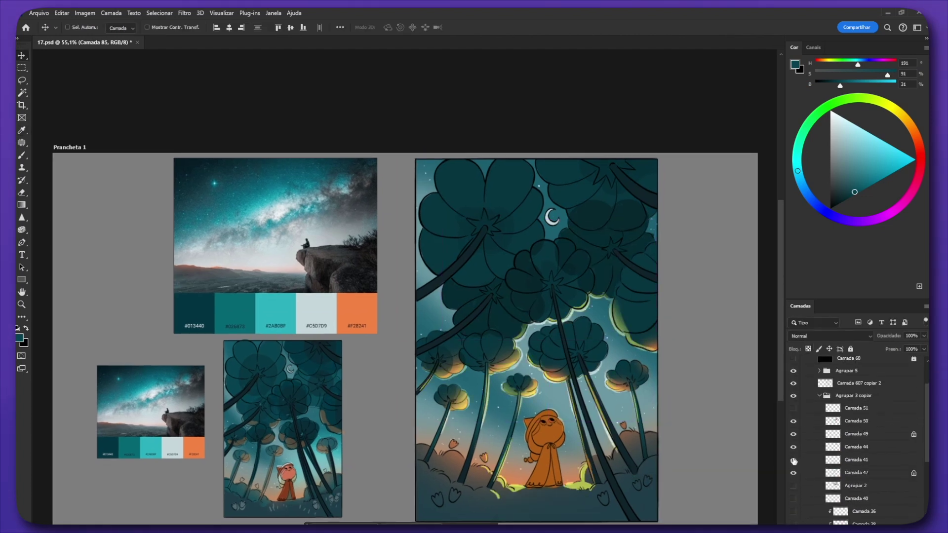
{"action": "left_click", "coordinate": [794, 460]}
{"action": "left_click", "coordinate": [816, 460]}
{"action": "left_click", "coordinate": [819, 409], "text": "ctrl"}
{"action": "key", "text": "Delete"}
- Show Agrupar 2 and adjust its hue to +167 and its lightness to -48
{"action": "left_click", "coordinate": [793, 460]}
{"action": "left_click", "coordinate": [815, 460]}
{"action": "key", "text": "ctrl+u"}
{"action": "left_click_drag", "start_coordinate": [739, 435], "coordinate": [784, 438]}
{"action": "left_click_drag", "start_coordinate": [739, 485], "coordinate": [701, 485]}
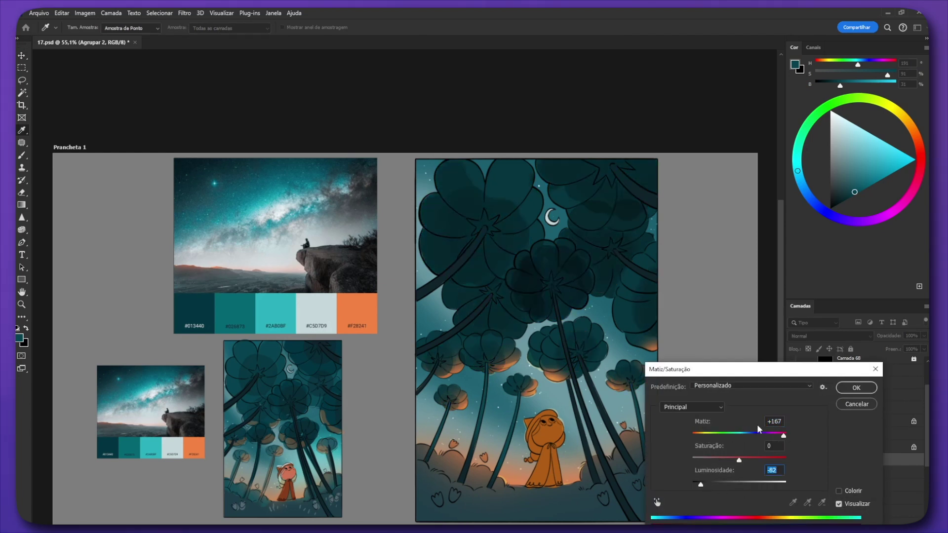
{"action": "left_click", "coordinate": [717, 484]}
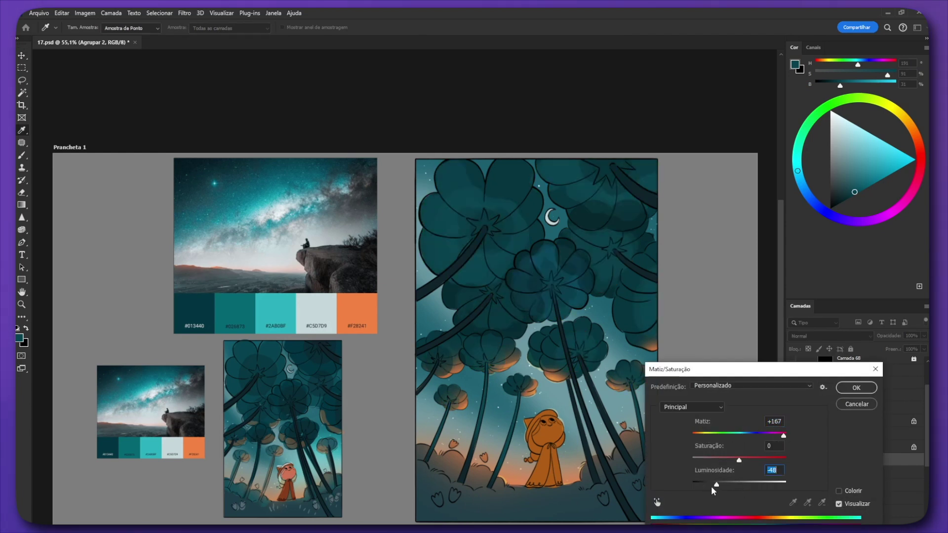
{"action": "left_click", "coordinate": [857, 388]}
- Delete Camada 40 and fill the character's base shape with the salmon sampled from the night thumbnail
{"action": "left_click", "coordinate": [855, 476]}
{"action": "key", "text": "Delete"}
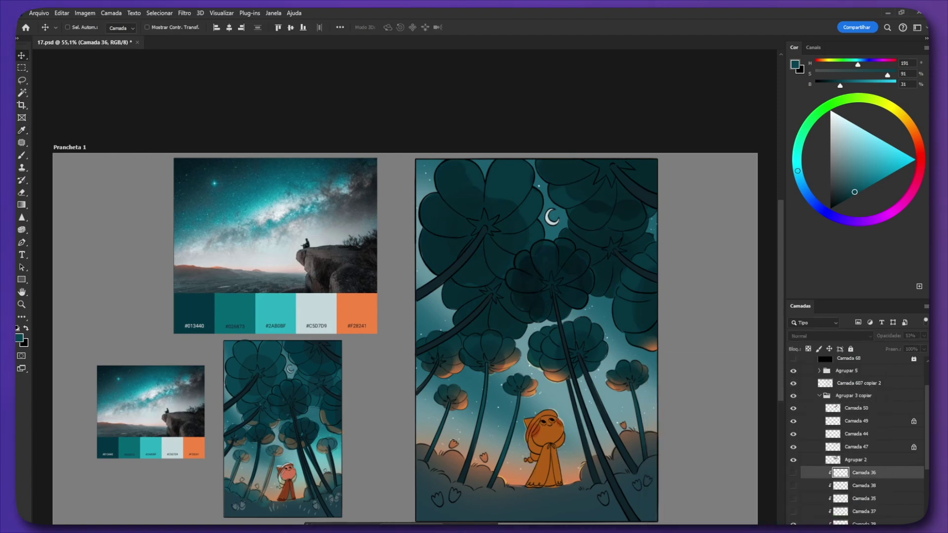
{"action": "left_click", "coordinate": [549, 457], "text": "ctrl"}
{"action": "key", "text": "b"}
{"action": "left_click", "coordinate": [289, 498], "text": "alt"}
{"action": "key", "text": "alt+BackSpace"}
- Show Camada 37 and fill the character's braids with the hair colour sampled from the night thumbnail, keeping transparency locked
{"action": "left_click", "coordinate": [793, 511]}
{"action": "left_click", "coordinate": [835, 510]}
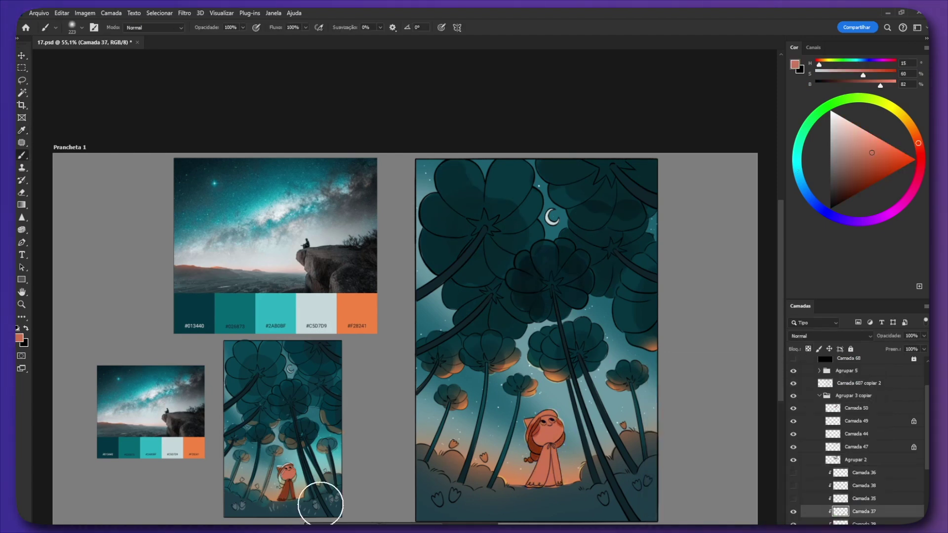
{"action": "left_click", "coordinate": [282, 483], "text": "alt"}
{"action": "left_click", "coordinate": [808, 349]}
{"action": "key", "text": "alt+BackSpace"}
- Show Camada 35 and fill the hooded cloak with the reddish brown sampled from the night thumbnail, keeping transparency locked
{"action": "left_click", "coordinate": [794, 499]}
{"action": "left_click", "coordinate": [840, 499]}
{"action": "left_click", "coordinate": [289, 492], "text": "alt"}
{"action": "left_click", "coordinate": [808, 349]}
{"action": "key", "text": "alt+BackSpace"}
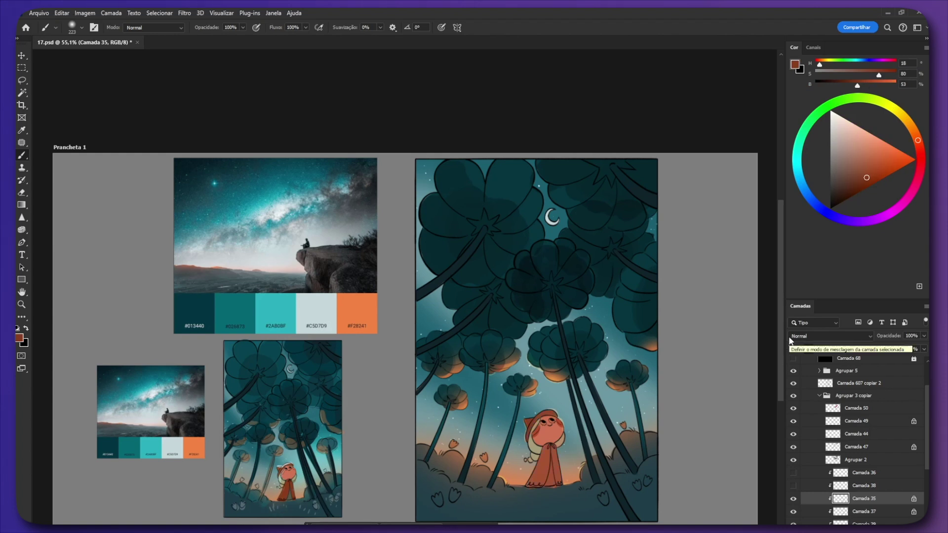
- Show Camada 38, fill it with the muted grey-olive sampled from the thumbnail character, and show Camada 36
{"action": "left_click", "coordinate": [793, 486]}
{"action": "left_click", "coordinate": [840, 486]}
{"action": "left_click", "coordinate": [285, 491], "text": "alt"}
{"action": "left_click", "coordinate": [808, 349]}
{"action": "key", "text": "alt+BackSpace"}
{"action": "left_click", "coordinate": [793, 473]}
{"action": "left_click_drag", "start_coordinate": [606, 494], "coordinate": [608, 495]}
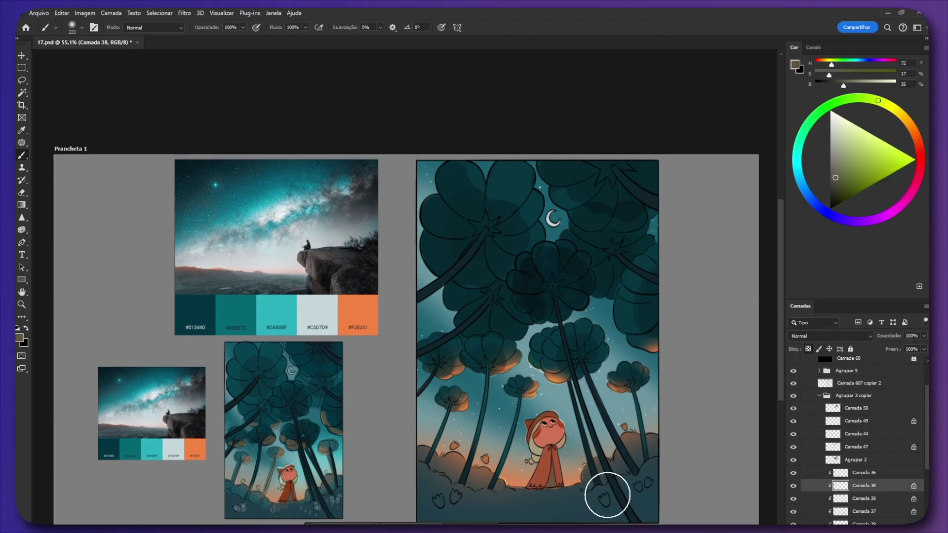
- Load the ground shape of Camada 29 as a selection and place a new layer above Camada 87 for painting, with a smaller brush
{"action": "left_click", "coordinate": [551, 500], "text": "ctrl"}
{"action": "left_click", "coordinate": [334, 492], "text": "alt"}
{"action": "scroll", "coordinate": [847, 439], "scroll_direction": "down", "scroll_amount": 3}
{"action": "left_click", "coordinate": [841, 509], "text": "ctrl"}
{"action": "key", "text": "bracketleft"}
{"action": "key", "text": "bracketleft"}
{"action": "key", "text": "bracketleft"}
{"action": "key", "text": "bracketleft"}
{"action": "key", "text": "bracketleft"}
{"action": "left_click_drag", "start_coordinate": [864, 496], "coordinate": [859, 375]}
- Paint soft teal highlights on the bushes in Overlay mode using a muted teal of H 188, S 35, B 47, and deselect
{"action": "right_click", "coordinate": [606, 464]}
{"action": "right_click", "coordinate": [482, 473], "text": "alt"}
{"action": "left_click", "coordinate": [844, 170]}
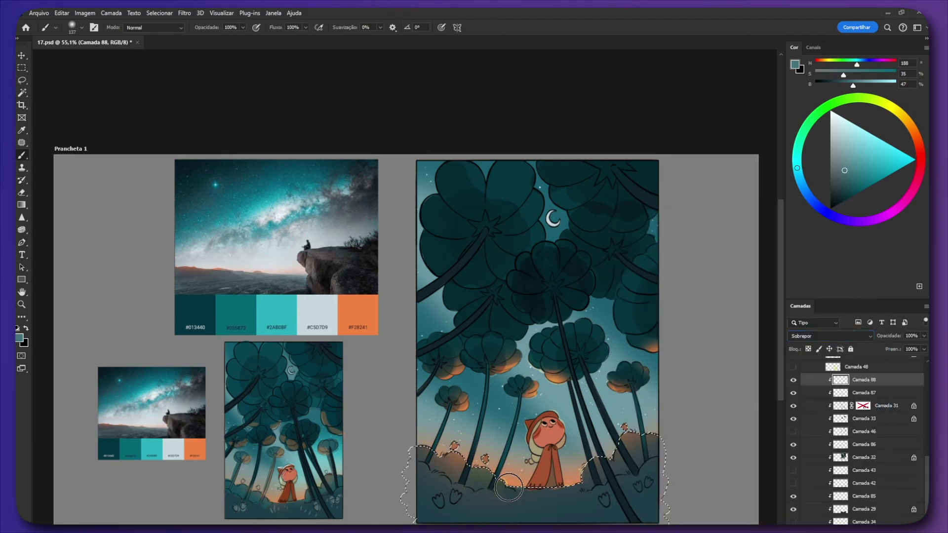
{"action": "right_click", "coordinate": [617, 476]}
{"action": "key", "text": "Return"}
{"action": "key", "text": "ctrl+d"}
- Add a clipped Overlay layer and paint teal foliage patches on the foreground with a small hard round brush
{"action": "key", "text": "ctrl+shift+alt+n"}
{"action": "key", "text": "ctrl+alt+g"}
{"action": "left_click", "coordinate": [830, 336]}
{"action": "left_click", "coordinate": [822, 443]}
{"action": "right_click", "coordinate": [559, 464]}
{"action": "double_click", "coordinate": [638, 484]}
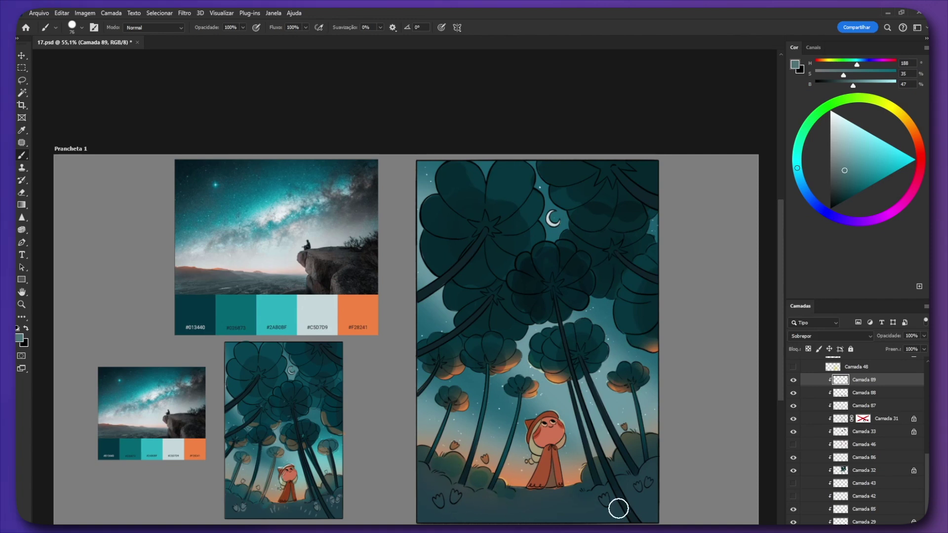
- Paint the foreground tulips on a new layer with the grey-blue sampled from the night thumbnail's flowers
{"action": "key", "text": "ctrl+shift+alt+n"}
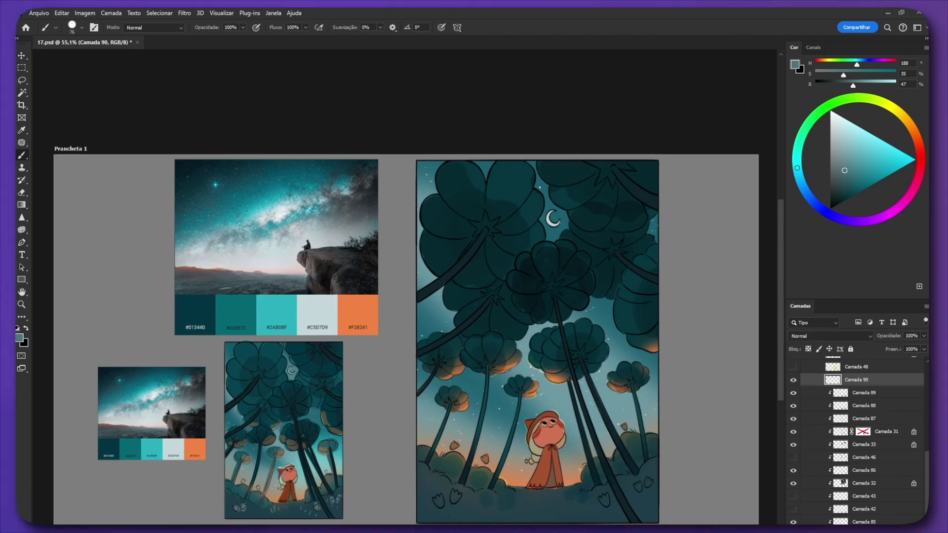
{"action": "left_click", "coordinate": [248, 503], "text": "alt"}
{"action": "left_click_drag", "start_coordinate": [467, 501], "coordinate": [437, 502]}
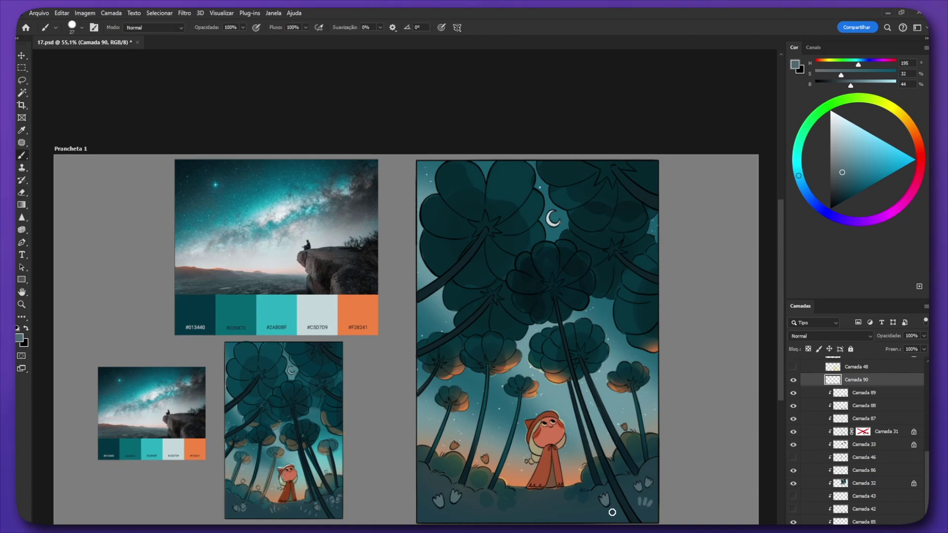
- Paint grass tufts across the foreground on a new layer, clean them up with the Eraser and reduce its opacity to 68%
{"action": "key", "text": "ctrl+shift+alt+n"}
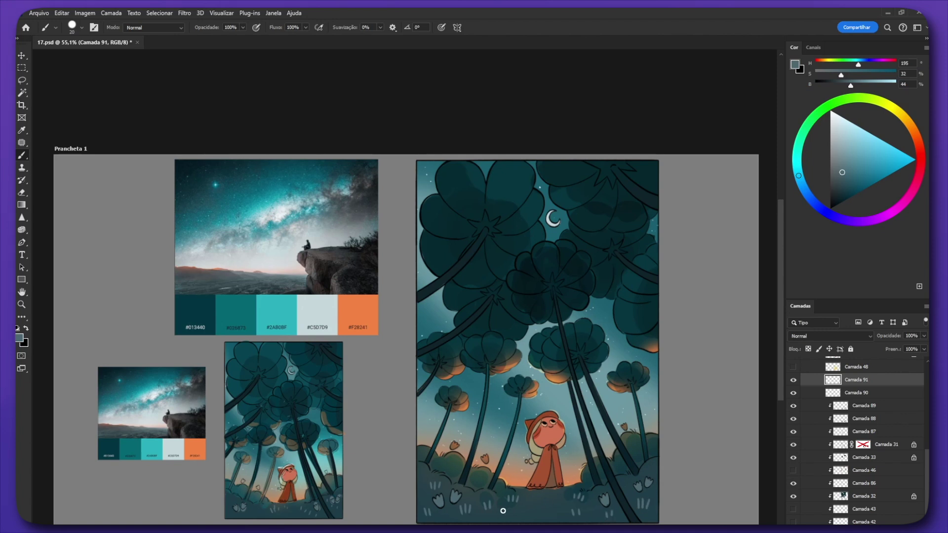
{"action": "key", "text": "e"}
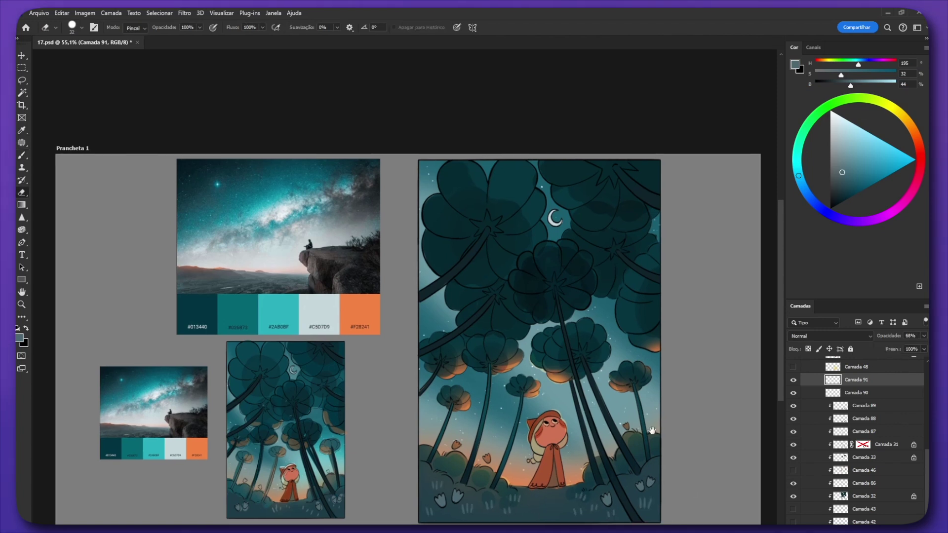
{"action": "left_click_drag", "start_coordinate": [665, 429], "coordinate": [678, 423]}
- Add a clipped Color Dodge layer above the character's Camada 36 and try a pale cyan highlight on the hood
{"action": "key", "text": "v"}
{"action": "key", "text": "alt+bracketright"}
{"action": "key", "text": "ctrl+shift+alt+n"}
{"action": "key", "text": "b"}
{"action": "key", "text": "ctrl+alt+g"}
{"action": "left_click", "coordinate": [831, 336]}
{"action": "left_click", "coordinate": [867, 395]}
{"action": "left_click", "coordinate": [863, 133]}
{"action": "left_click", "coordinate": [839, 336]}
{"action": "left_click", "coordinate": [834, 412]}
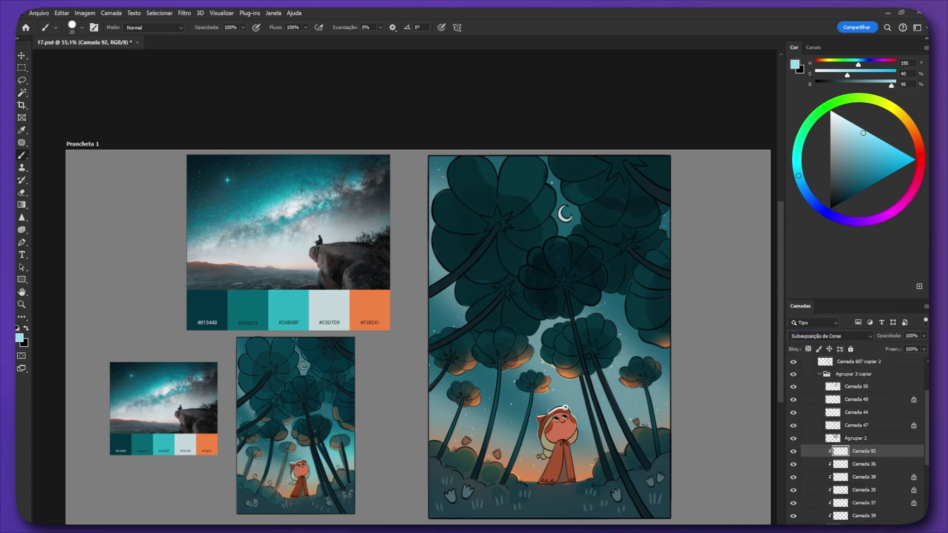
{"action": "key", "text": "ctrl+z"}
- Reduce the Color Dodge layer's opacity and paint a warm orange glow of H 33, S 65, B 93 along the character's edge
{"action": "left_click", "coordinate": [924, 336]}
{"action": "left_click_drag", "start_coordinate": [924, 349], "coordinate": [905, 349]}
{"action": "left_click", "coordinate": [910, 125]}
{"action": "left_click", "coordinate": [882, 147]}
{"action": "left_click_drag", "start_coordinate": [539, 440], "coordinate": [547, 475]}
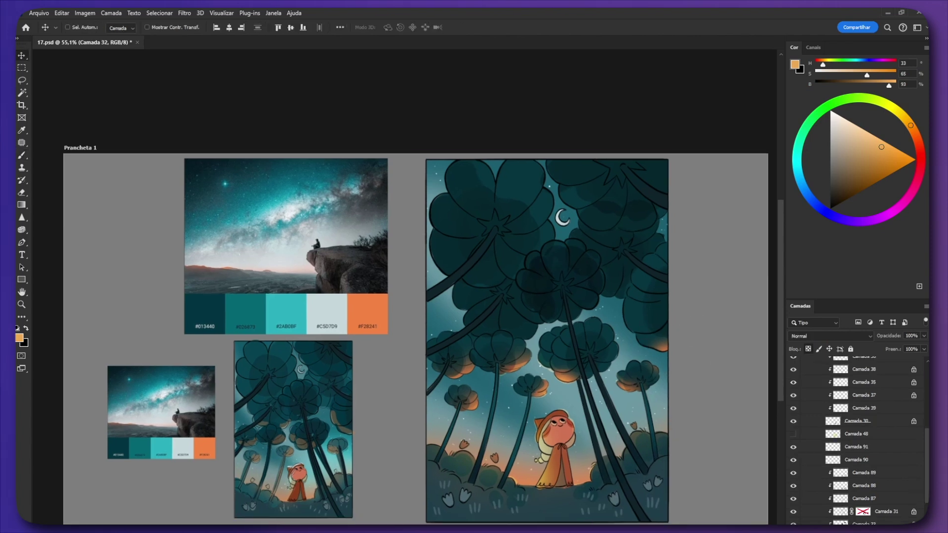
- Adjust the Hue/Saturation of Camada 32, select the large flowers' shading layer Camada 50 and check neighbouring layers by switching their visibility
{"action": "key", "text": "ctrl+u"}
{"action": "key", "text": "Return"}
{"action": "left_click", "coordinate": [599, 269], "text": "ctrl"}
{"action": "left_click", "coordinate": [793, 364]}
{"action": "left_click", "coordinate": [793, 363]}
{"action": "left_click", "coordinate": [833, 402]}
{"action": "left_click", "coordinate": [813, 364]}
{"action": "left_click", "coordinate": [793, 364]}
{"action": "left_click", "coordinate": [813, 402]}
{"action": "left_click", "coordinate": [793, 402]}
{"action": "left_click", "coordinate": [812, 415]}
{"action": "left_click", "coordinate": [793, 414]}
{"action": "left_click", "coordinate": [793, 415]}
- Set Camada 50's opacity to 39%, then shift its hue, raise its saturation and lower its lightness with Hue/Saturation
{"action": "left_click_drag", "start_coordinate": [924, 336], "coordinate": [909, 347]}
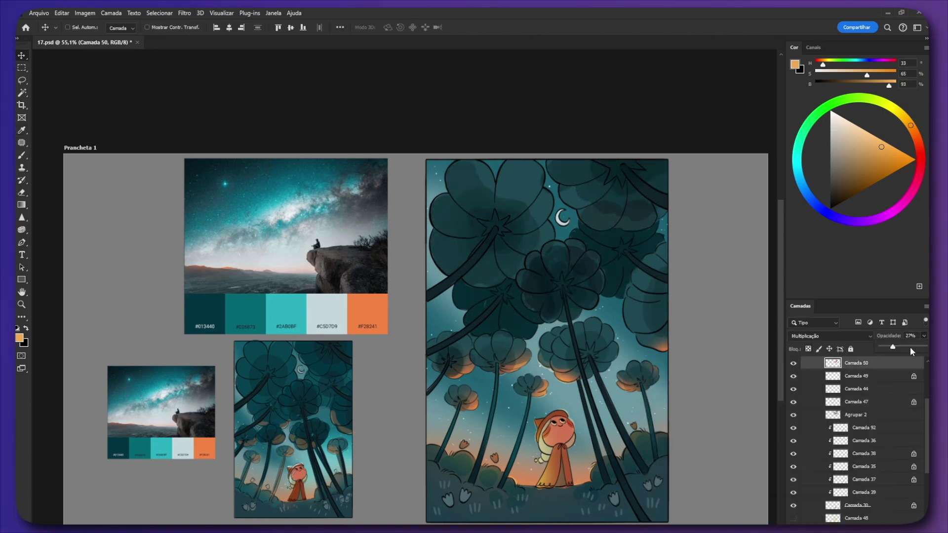
{"action": "left_click_drag", "start_coordinate": [911, 347], "coordinate": [898, 348]}
{"action": "key", "text": "ctrl+u"}
{"action": "left_click_drag", "start_coordinate": [739, 459], "coordinate": [760, 459]}
{"action": "left_click_drag", "start_coordinate": [739, 436], "coordinate": [705, 435]}
{"action": "left_click_drag", "start_coordinate": [739, 484], "coordinate": [716, 485]}
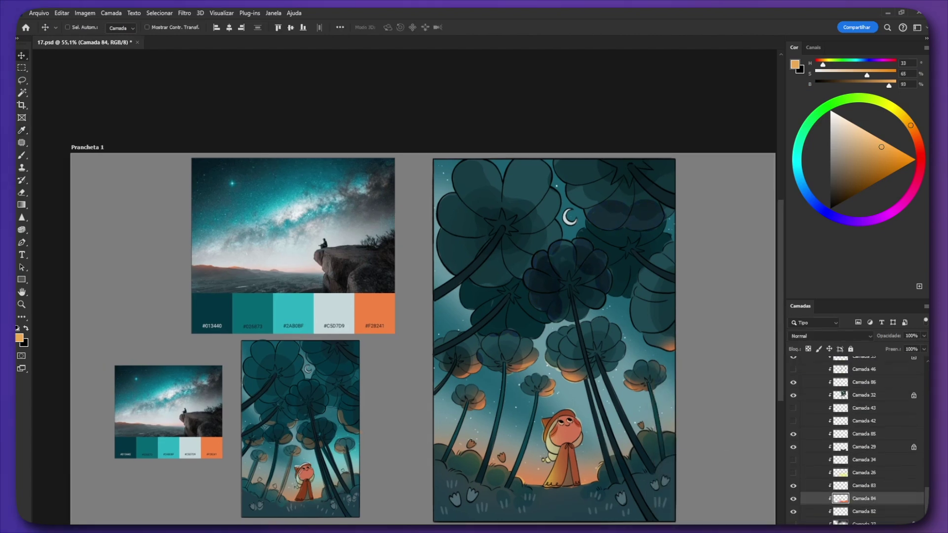
- Brighten the sky with a Levels adjustment layer above Camada 83 and the Camada 81 copy in Sobrepor (Overlay) mode at 47% opacity
{"action": "left_click", "coordinate": [865, 485]}
{"action": "left_click", "coordinate": [794, 434]}
{"action": "left_click", "coordinate": [793, 434]}
{"action": "left_click", "coordinate": [860, 524]}
{"action": "left_click", "coordinate": [865, 447]}
{"action": "left_click_drag", "start_coordinate": [552, 18], "coordinate": [753, 127]}
{"action": "left_click", "coordinate": [810, 119]}
{"action": "scroll", "coordinate": [648, 434], "scroll_direction": "down", "scroll_amount": 1}
{"action": "scroll", "coordinate": [644, 462], "scroll_direction": "left", "scroll_amount": 1}
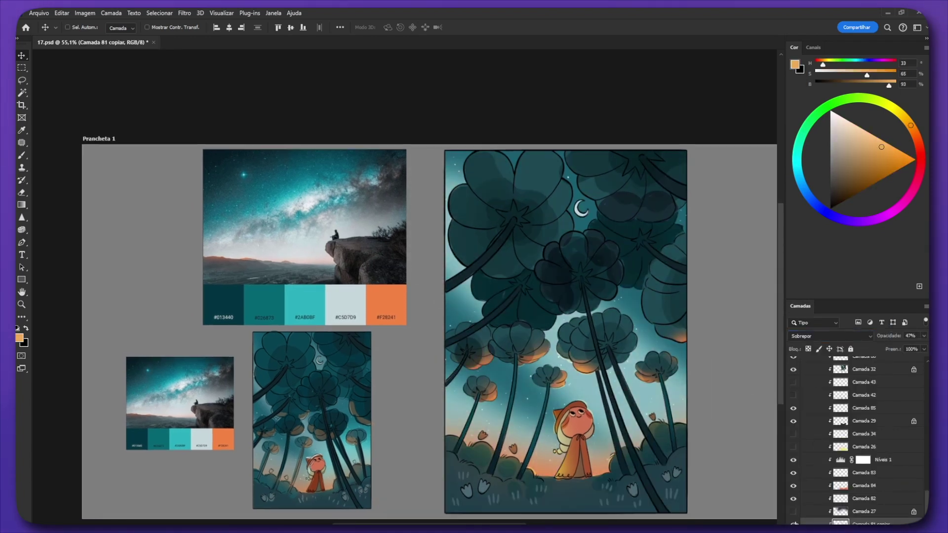
- Sample the grey-blue of the foreground tulips from Camada 90 and choose a hard round brush
{"action": "left_click_drag", "start_coordinate": [650, 415], "coordinate": [648, 411]}
{"action": "left_click", "coordinate": [633, 486], "text": "ctrl"}
{"action": "key", "text": "b"}
{"action": "left_click", "coordinate": [633, 486], "text": "alt"}
{"action": "right_click", "coordinate": [633, 485]}
{"action": "left_click", "coordinate": [656, 485]}
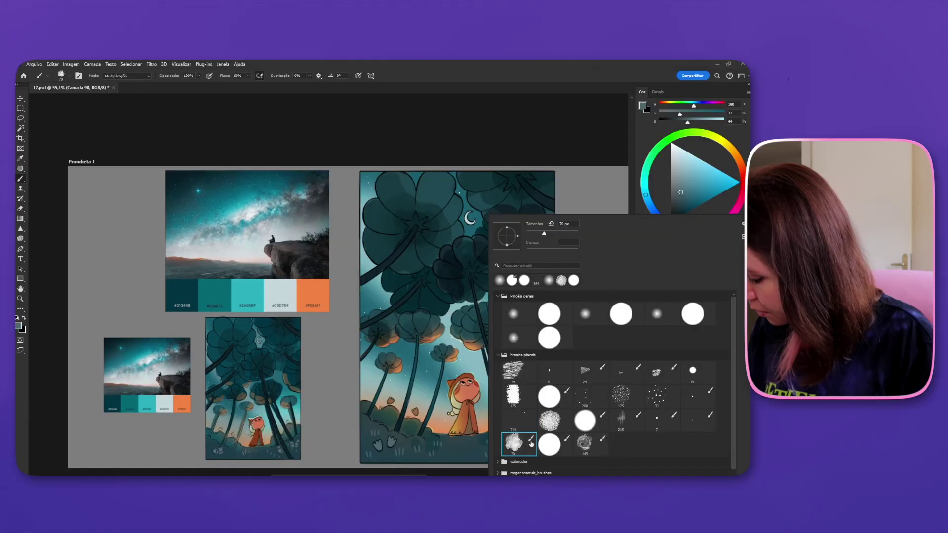
{"action": "left_click", "coordinate": [553, 444]}
{"action": "left_click_drag", "start_coordinate": [453, 437], "coordinate": [447, 437]}
- Add fine grass tufts across the foreground on Camada 91 at 68% opacity with a 10 px brush
{"action": "key", "text": "v"}
{"action": "key", "text": "ctrl+shift+alt+n"}
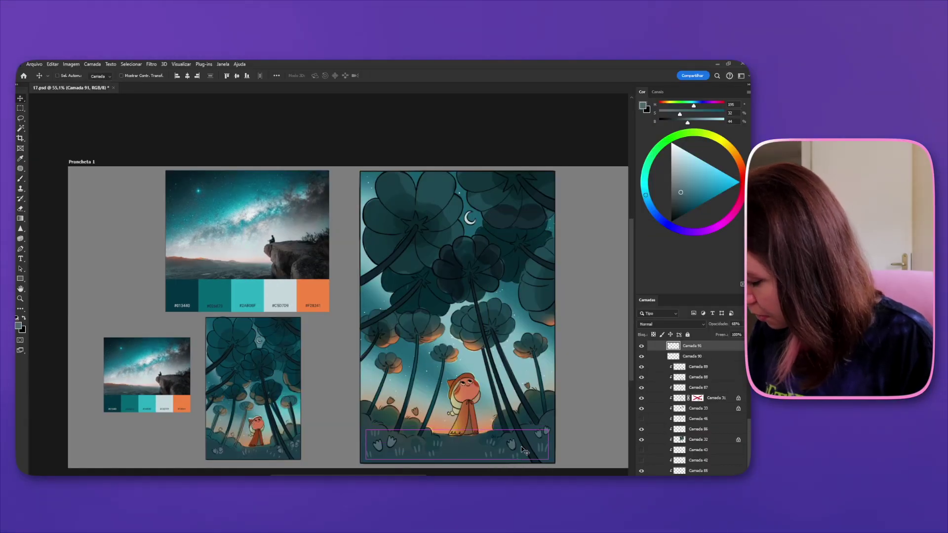
{"action": "key", "text": "6"}
{"action": "key", "text": "8"}
{"action": "key", "text": "b"}
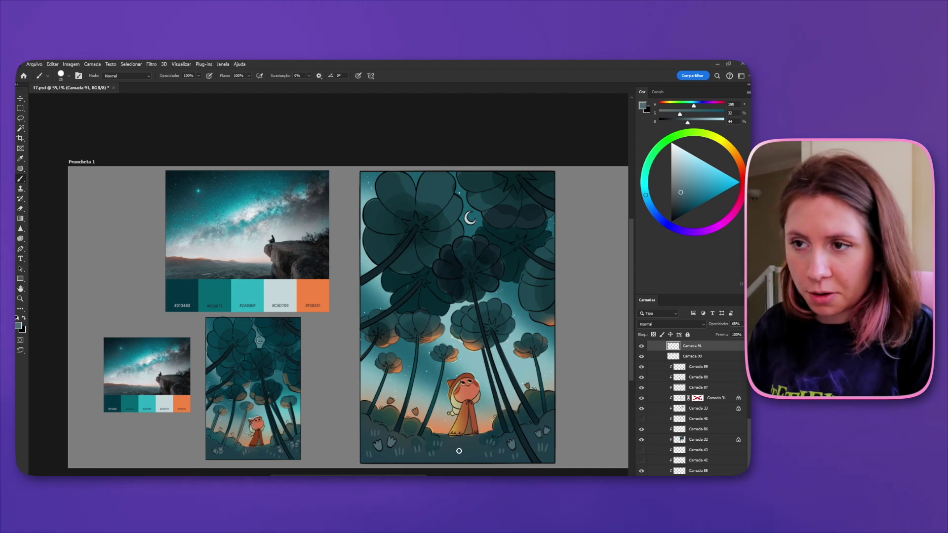
{"action": "key", "text": "bracketleft"}
{"action": "key", "text": "bracketleft"}
{"action": "key", "text": "bracketleft"}
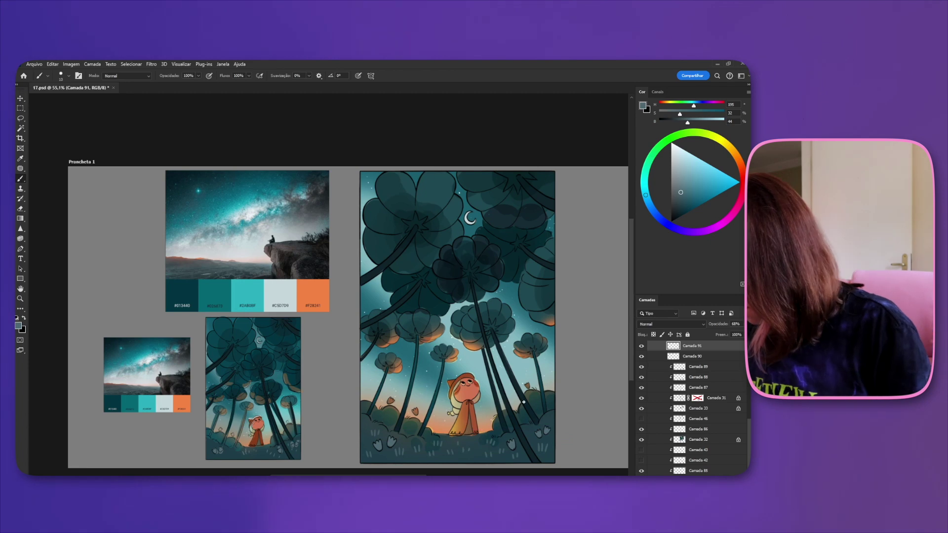
- Paint dark blue shading on the flower stems on a new clipped layer above Camada 31, at 67% opacity
{"action": "key", "text": "ctrl+plus"}
{"action": "left_click_drag", "start_coordinate": [532, 425], "coordinate": [491, 413]}
{"action": "left_click", "coordinate": [509, 376], "text": "ctrl"}
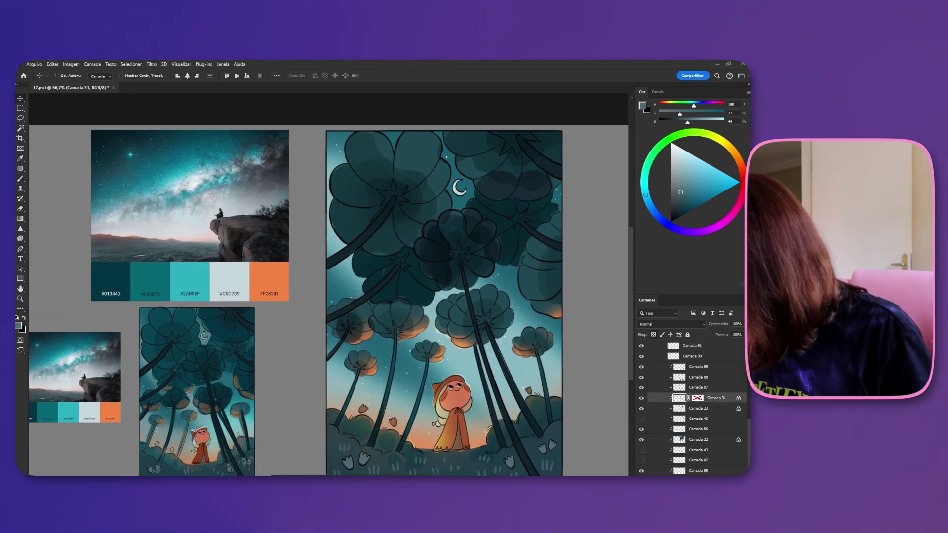
{"action": "key", "text": "ctrl+shift+alt+n"}
{"action": "key", "text": "b"}
{"action": "left_click", "coordinate": [509, 371], "text": "alt"}
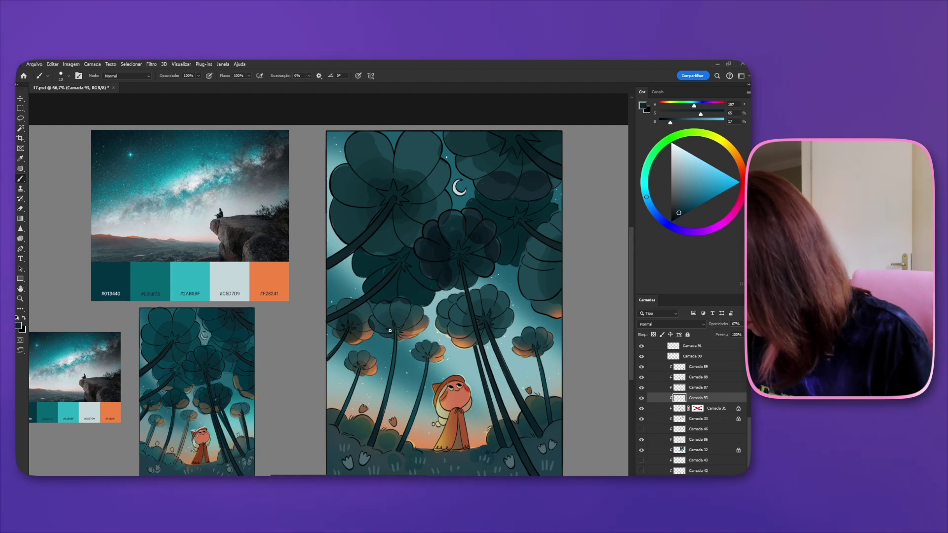
- Compare the night scene with the golden daytime version by briefly showing group 2
{"action": "scroll", "coordinate": [657, 366], "scroll_direction": "up", "scroll_amount": 10}
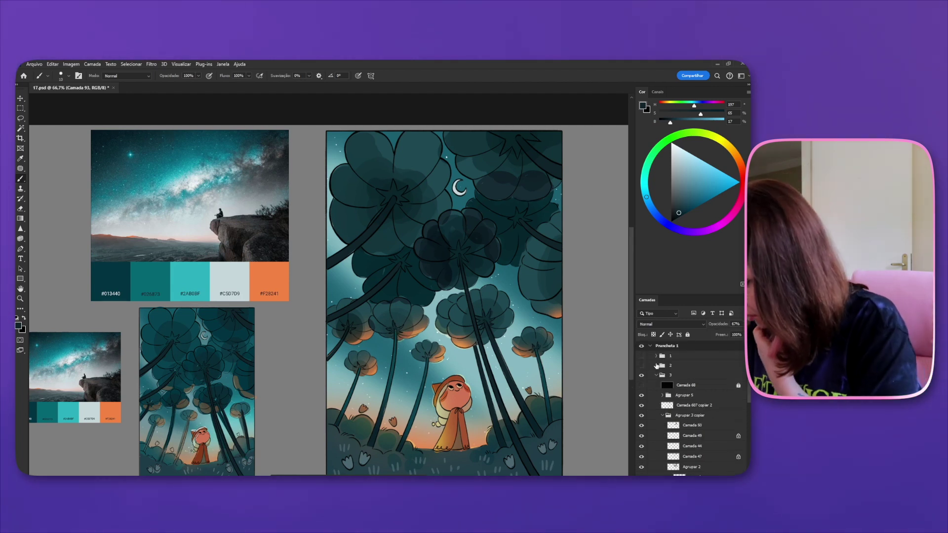
{"action": "left_click", "coordinate": [642, 366]}
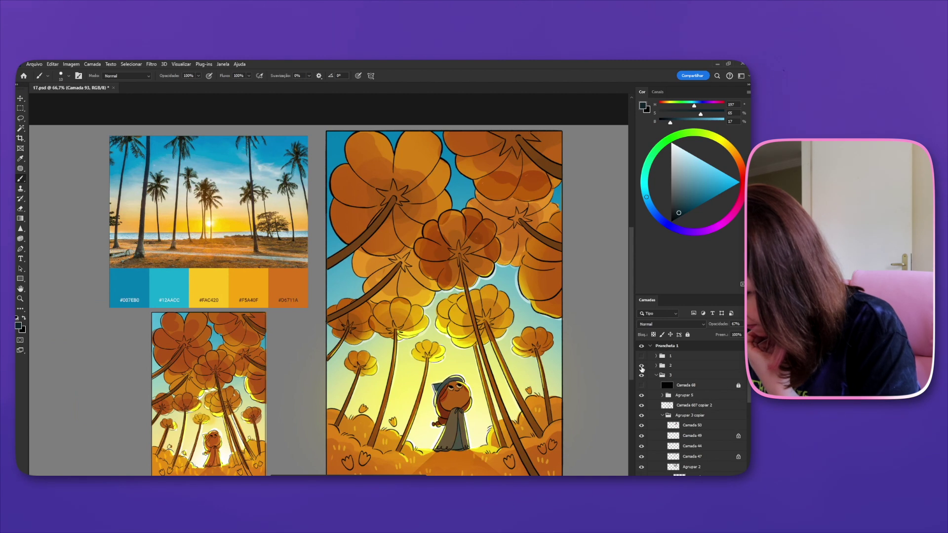
{"action": "left_click", "coordinate": [641, 366]}
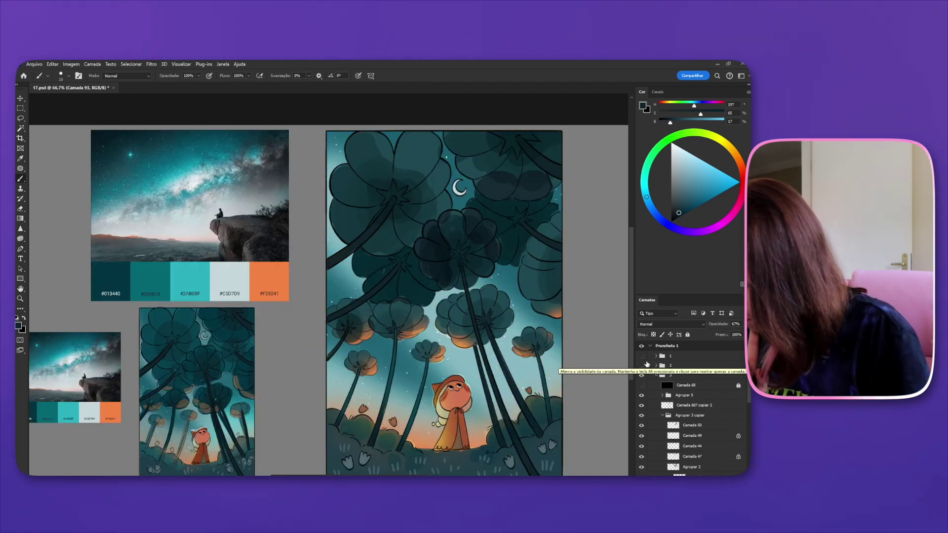
{"action": "left_click_drag", "start_coordinate": [523, 336], "coordinate": [540, 334]}
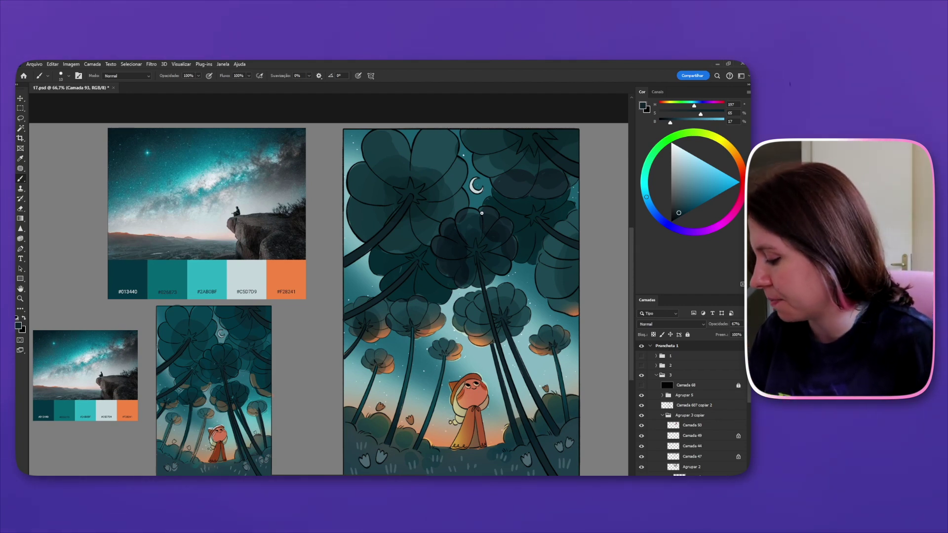
{"action": "left_click_drag", "start_coordinate": [487, 427], "coordinate": [493, 424]}
- Paint a soft shadow over the character on a new Multiply layer above Camada 50, using the sampled ground colour at 35% opacity
{"action": "left_click", "coordinate": [697, 426]}
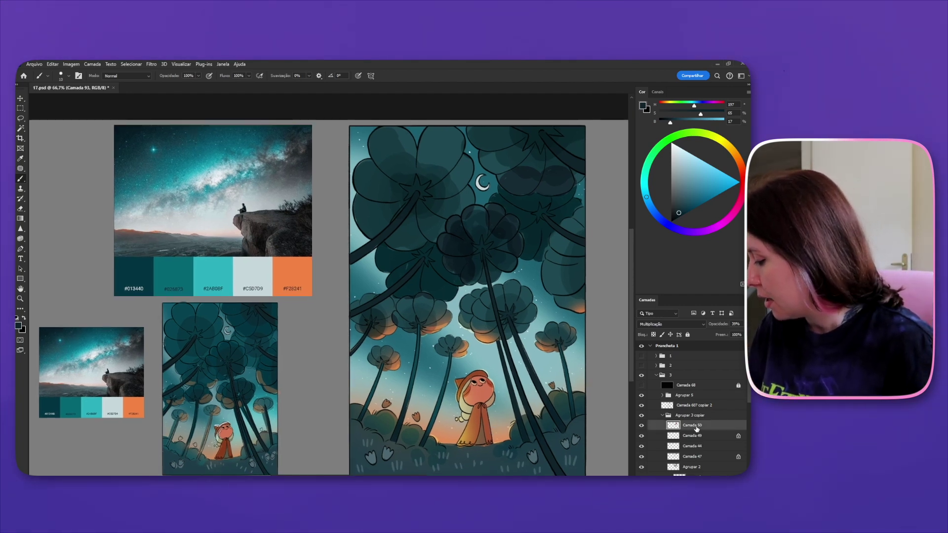
{"action": "left_click", "coordinate": [487, 449], "text": "alt"}
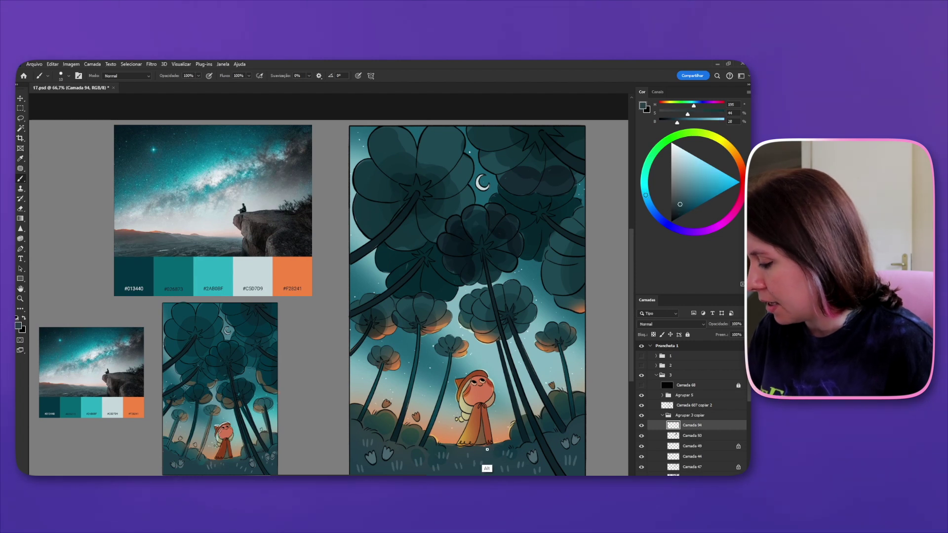
{"action": "left_click", "coordinate": [670, 324]}
{"action": "left_click", "coordinate": [662, 346]}
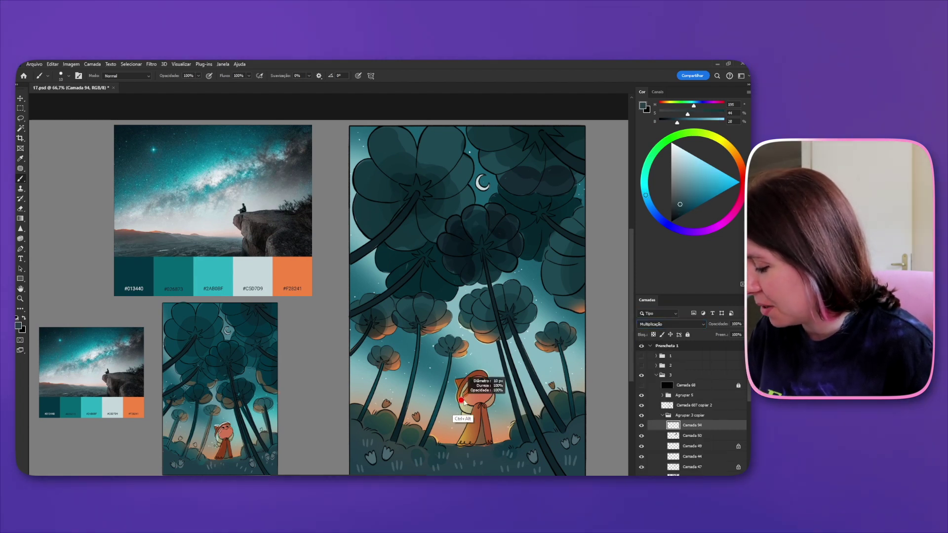
{"action": "mouse_move", "coordinate": [480, 406]}
{"action": "left_mouse_down"}
{"action": "mouse_move", "coordinate": [481, 374]}
{"action": "mouse_move", "coordinate": [494, 382]}
{"action": "mouse_move", "coordinate": [478, 411]}
{"action": "mouse_move", "coordinate": [482, 401]}
{"action": "mouse_move", "coordinate": [486, 434]}
{"action": "left_mouse_up"}
{"action": "left_click", "coordinate": [724, 334]}
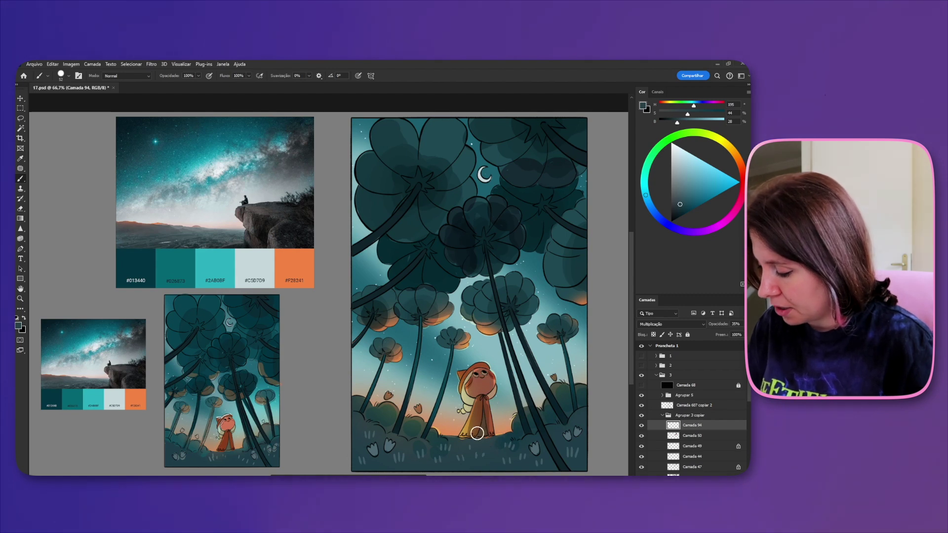
- Shift the hue of the character's shadow layer Camada 94 with Hue/Saturation
{"action": "key", "text": "ctrl+u"}
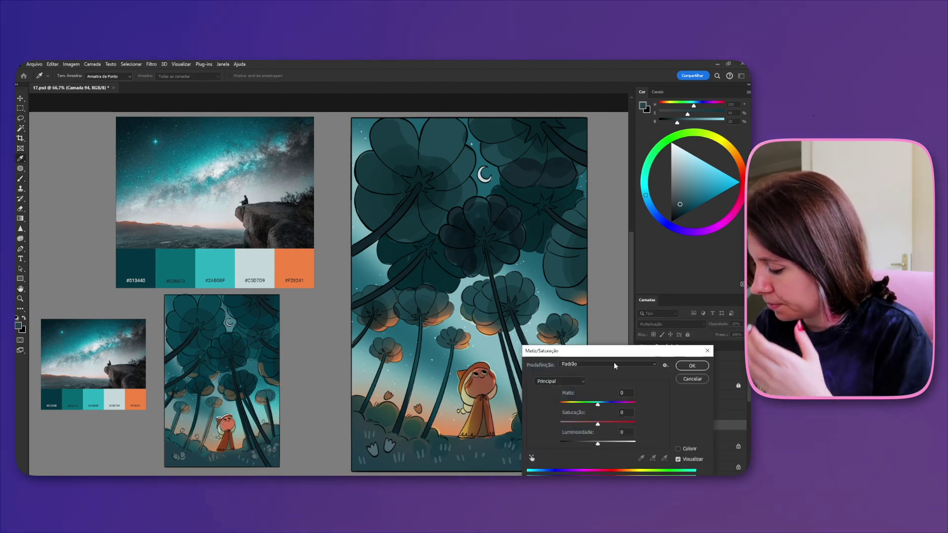
{"action": "left_click_drag", "start_coordinate": [606, 403], "coordinate": [588, 406]}
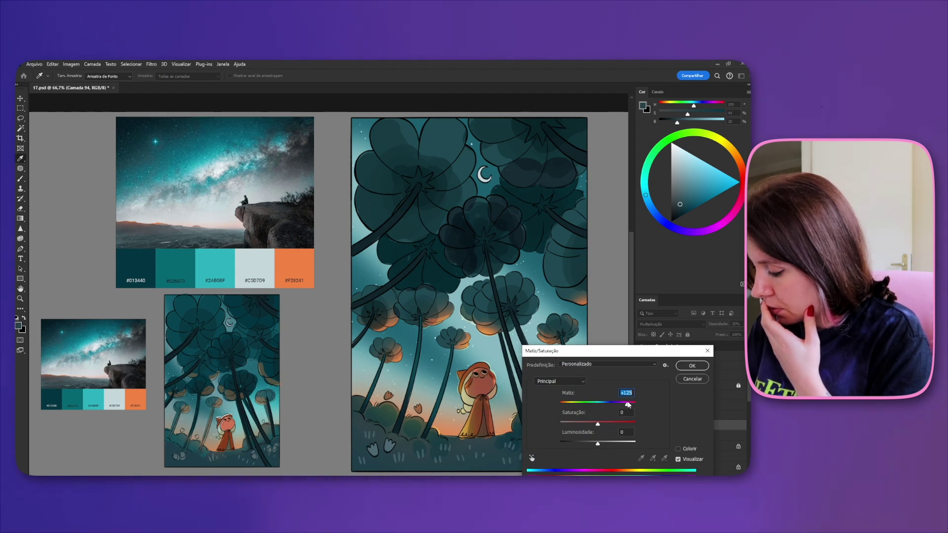
{"action": "left_click", "coordinate": [687, 367]}
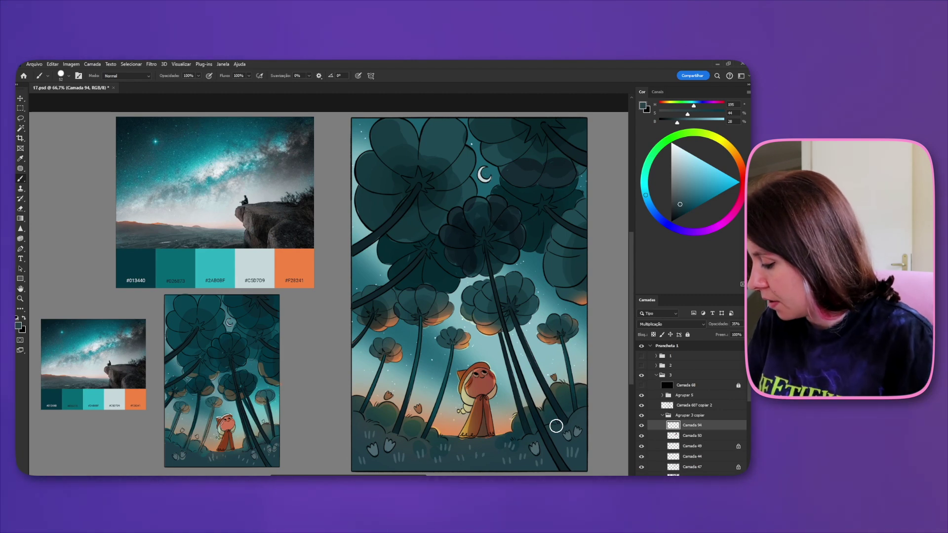
- Paint small grass details around the character's feet on a new layer above Camada 607 copiar 2, sampling colours from the nearby ground
{"action": "left_click", "coordinate": [642, 406]}
{"action": "left_click", "coordinate": [642, 405]}
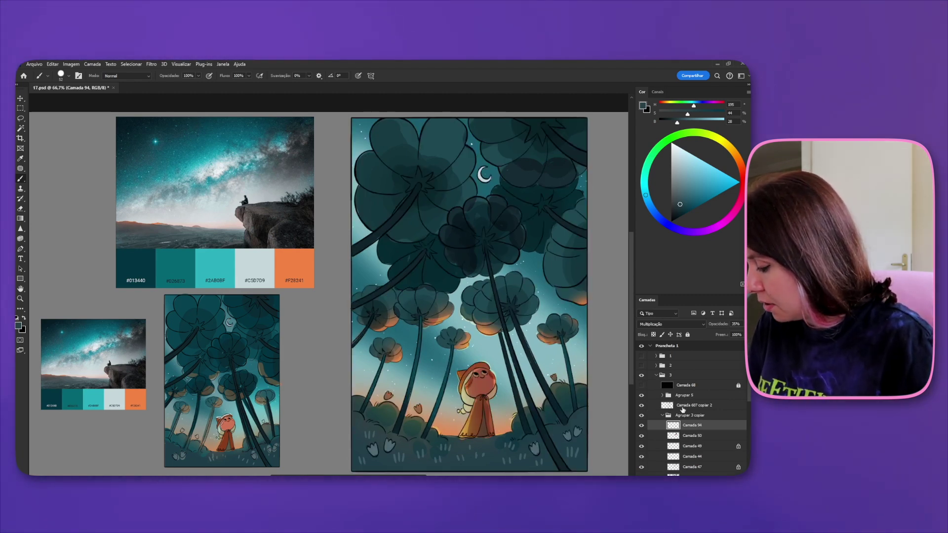
{"action": "left_click", "coordinate": [686, 406]}
{"action": "key", "text": "ctrl+shift+alt+n"}
{"action": "left_click", "coordinate": [482, 442], "text": "alt"}
{"action": "key", "text": "bracketleft"}
{"action": "key", "text": "bracketleft"}
{"action": "key", "text": "bracketleft"}
{"action": "key", "text": "bracketleft"}
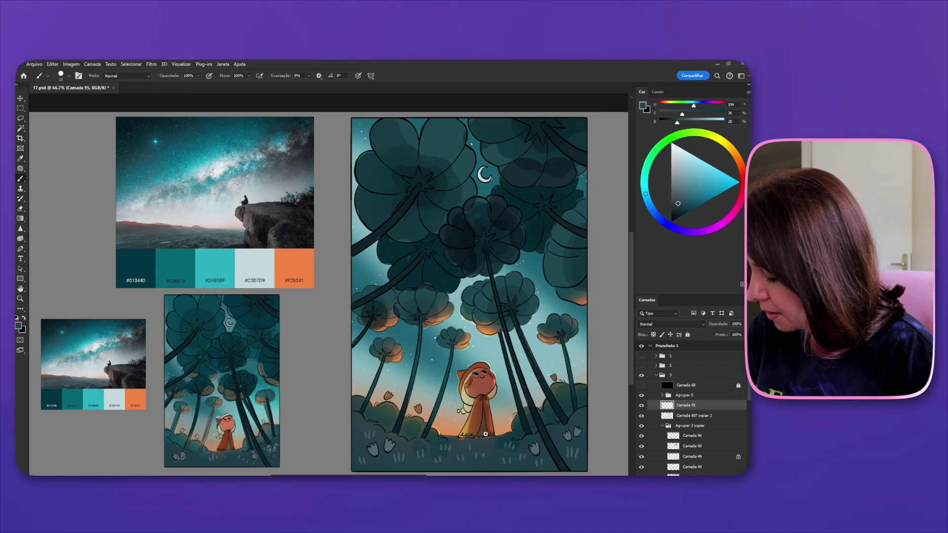
{"action": "key", "text": "ctrl"}
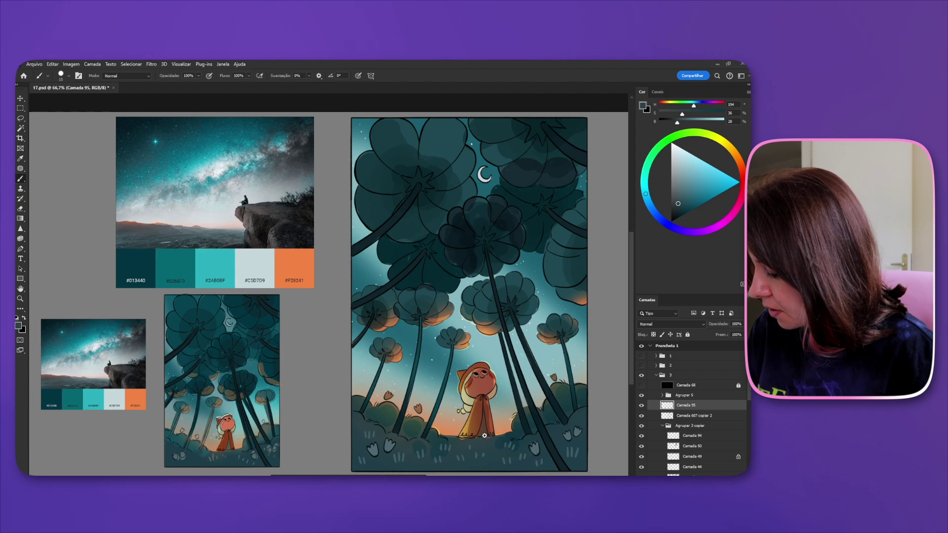
{"action": "left_click", "coordinate": [449, 433], "text": "alt"}
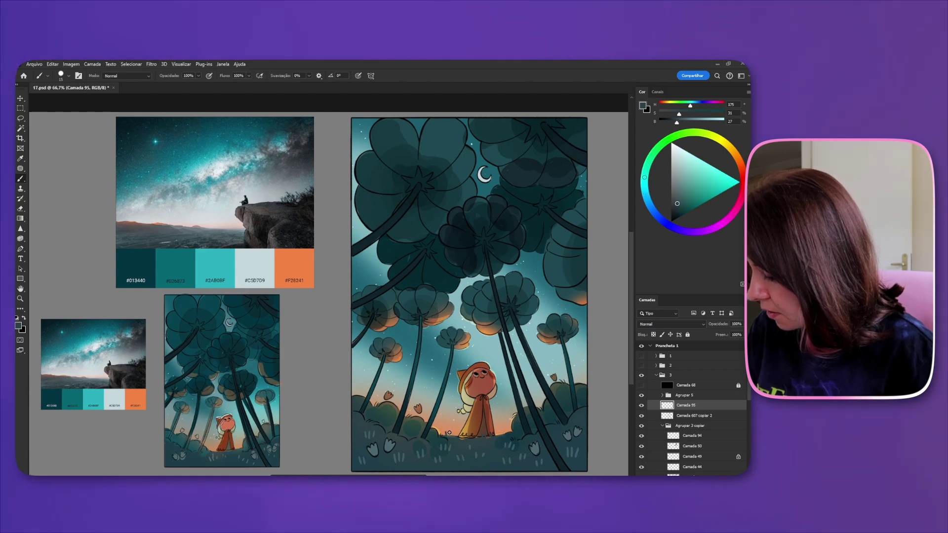
{"action": "left_click", "coordinate": [509, 432], "text": "alt"}
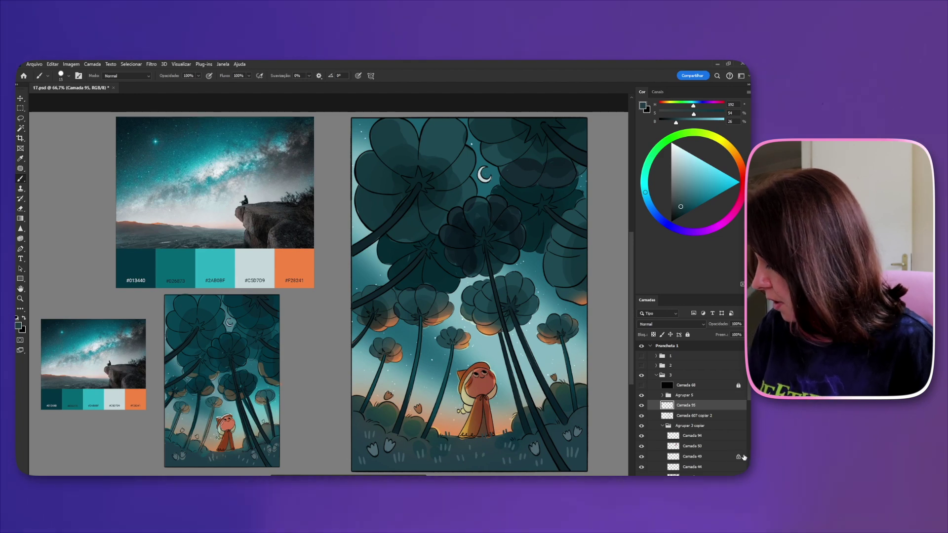
- Paint distant olive bushes along the horizon on a new clipped layer below Camada 29 and set its opacity to 57%
{"action": "left_click", "coordinate": [496, 450], "text": "ctrl"}
{"action": "left_click_drag", "start_coordinate": [748, 444], "coordinate": [738, 463]}
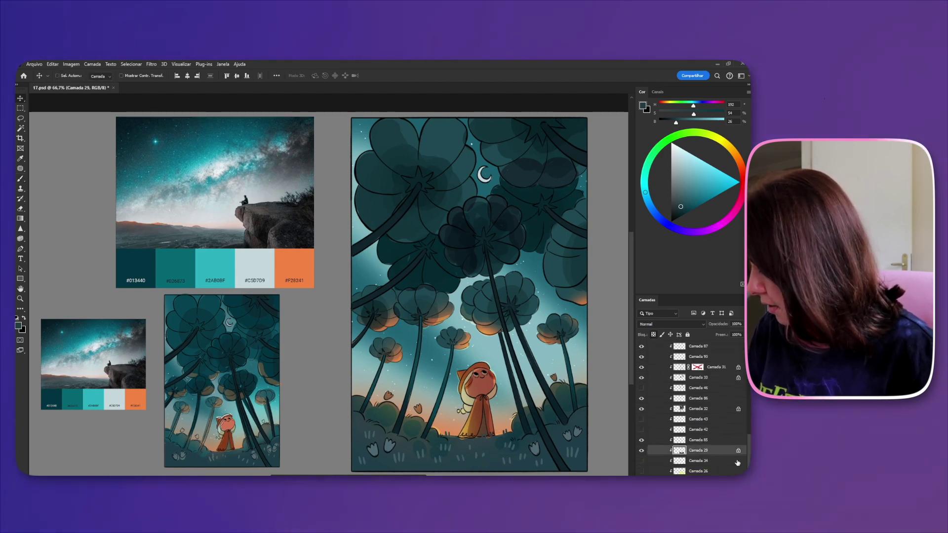
{"action": "key", "text": "ctrl+shift+alt+n"}
{"action": "key", "text": "b"}
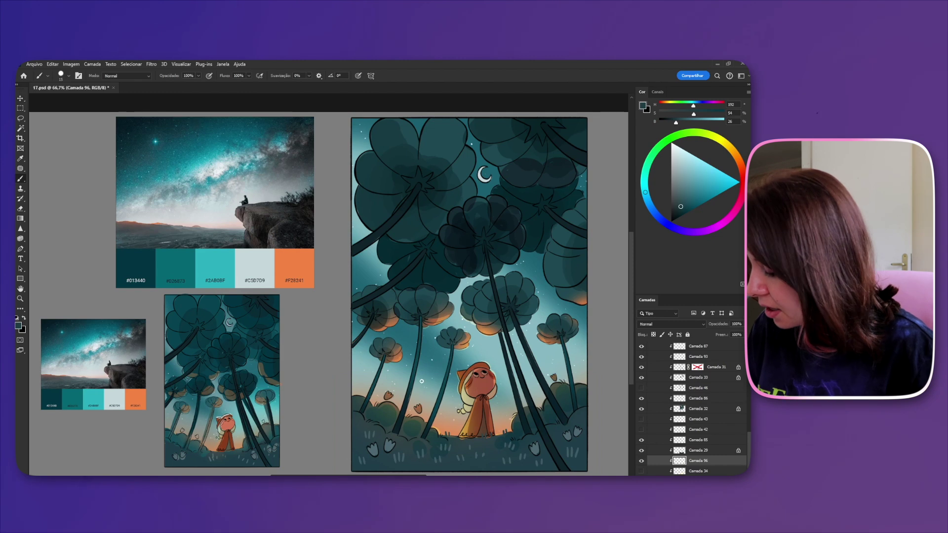
{"action": "left_click", "coordinate": [418, 419], "text": "alt"}
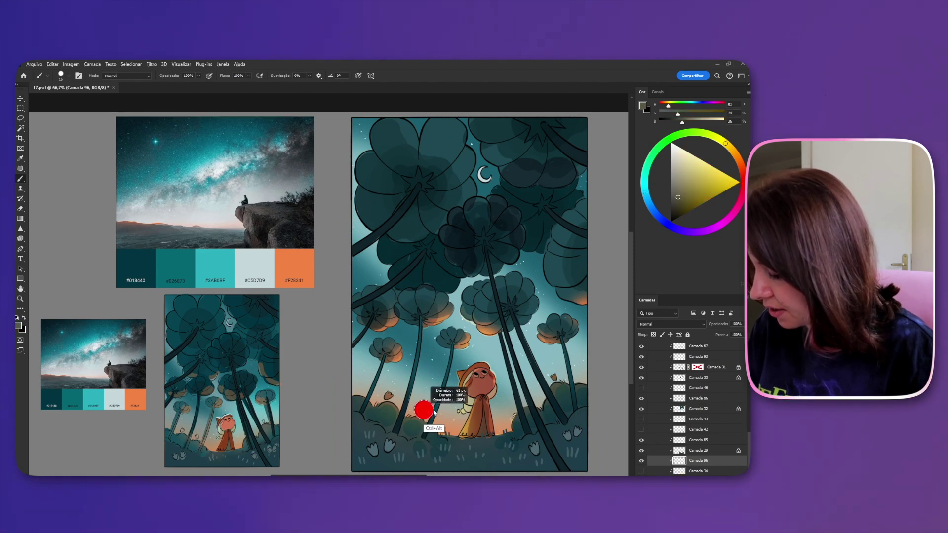
{"action": "left_click_drag", "start_coordinate": [434, 413], "coordinate": [440, 413]}
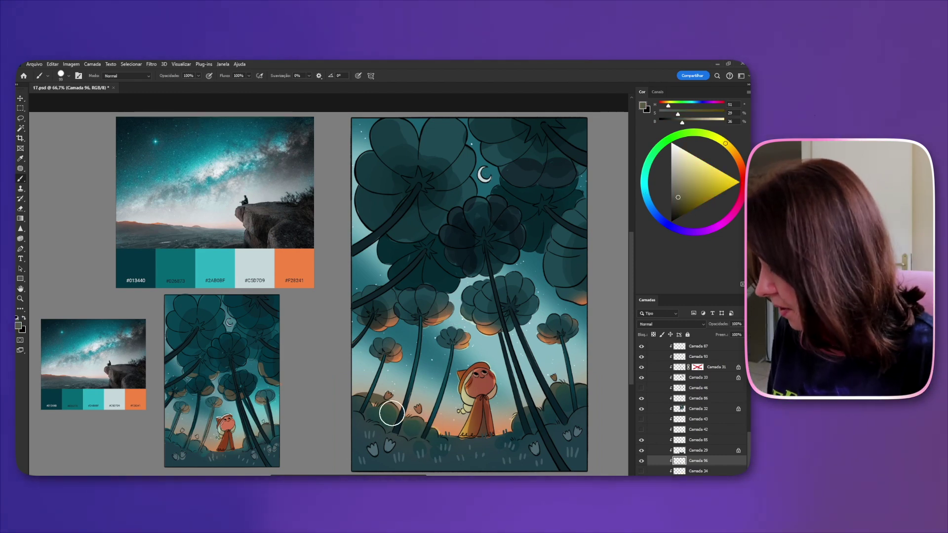
{"action": "left_click", "coordinate": [741, 324]}
{"action": "left_click_drag", "start_coordinate": [743, 333], "coordinate": [726, 335]}
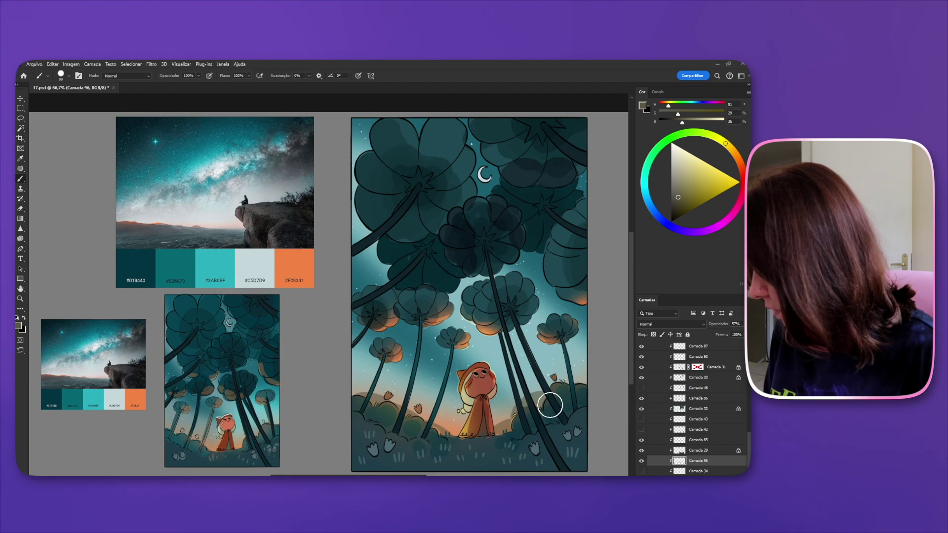
- Paint faint distant flowers and stems behind the forest on Camada 96 with a smaller brush, and lower the layer's opacity to 45%
{"action": "right_click", "coordinate": [402, 385], "text": "ctrl+alt"}
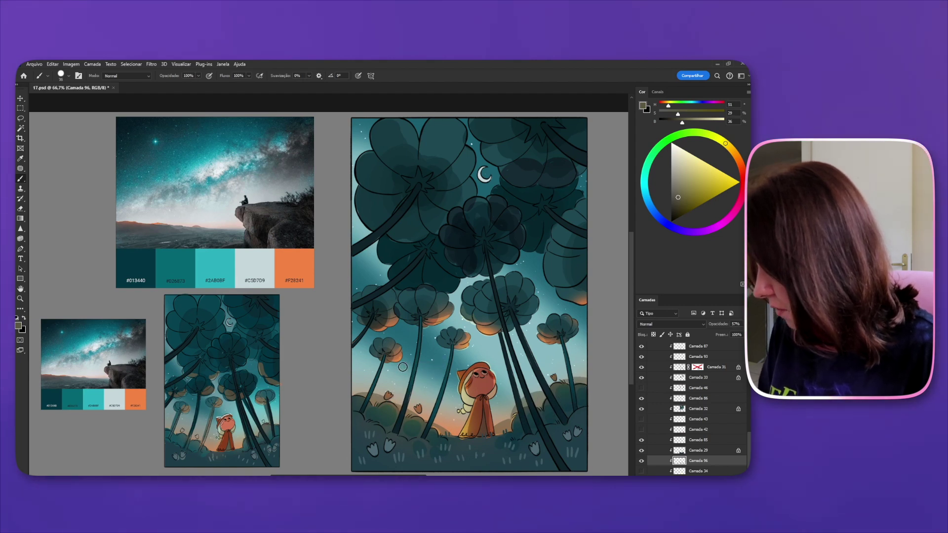
{"action": "left_click_drag", "start_coordinate": [412, 322], "coordinate": [393, 405]}
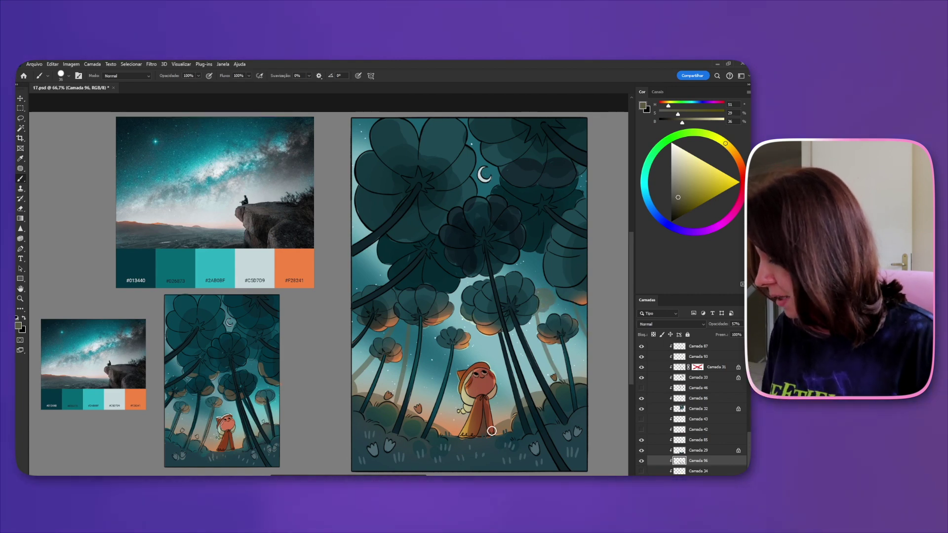
{"action": "left_click_drag", "start_coordinate": [743, 324], "coordinate": [729, 336]}
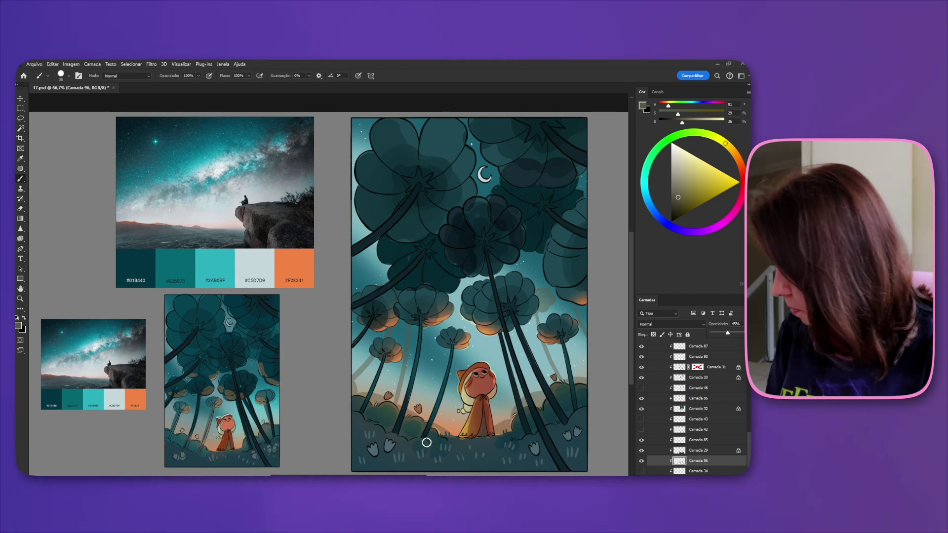
- Hide the distant flowers layer Camada 96 and the multiply shading layer Camada 50 on the large central flower
{"action": "left_click", "coordinate": [643, 462]}
{"action": "left_click", "coordinate": [642, 460]}
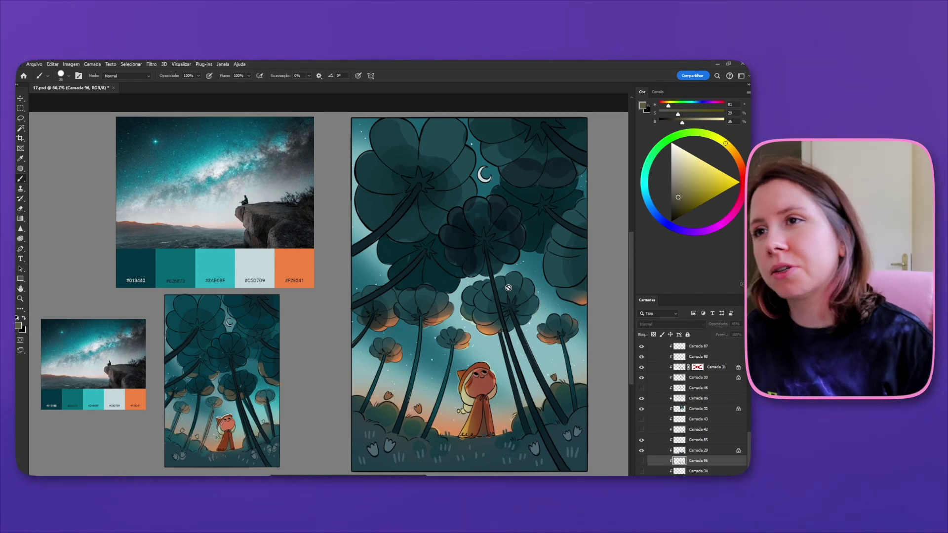
{"action": "key", "text": "v"}
{"action": "left_click", "coordinate": [473, 273], "text": "ctrl"}
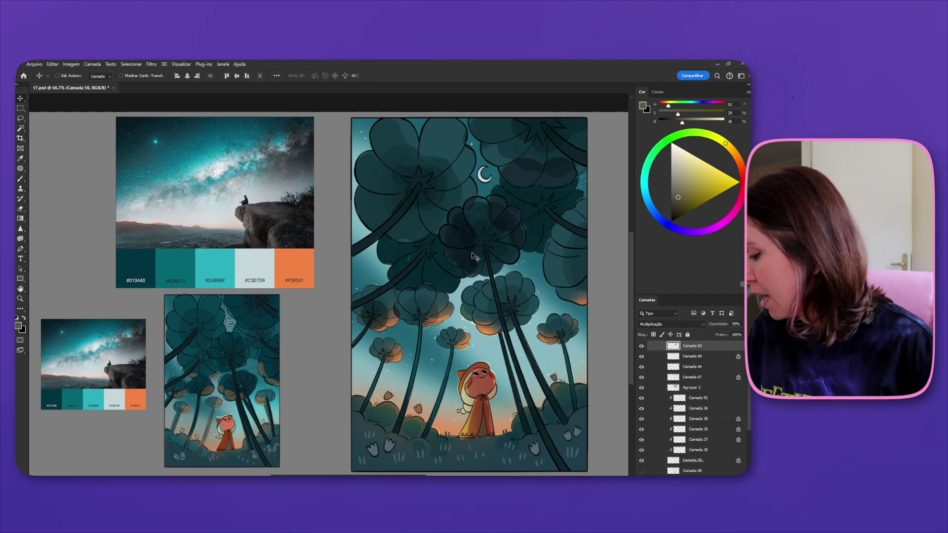
{"action": "left_click", "coordinate": [642, 347]}
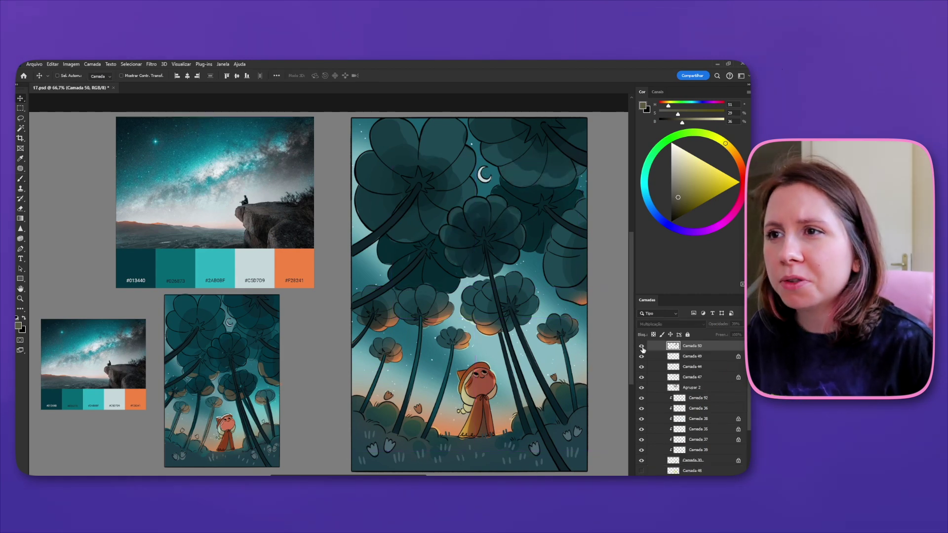
{"action": "left_click", "coordinate": [642, 346]}
{"action": "left_click", "coordinate": [642, 347]}
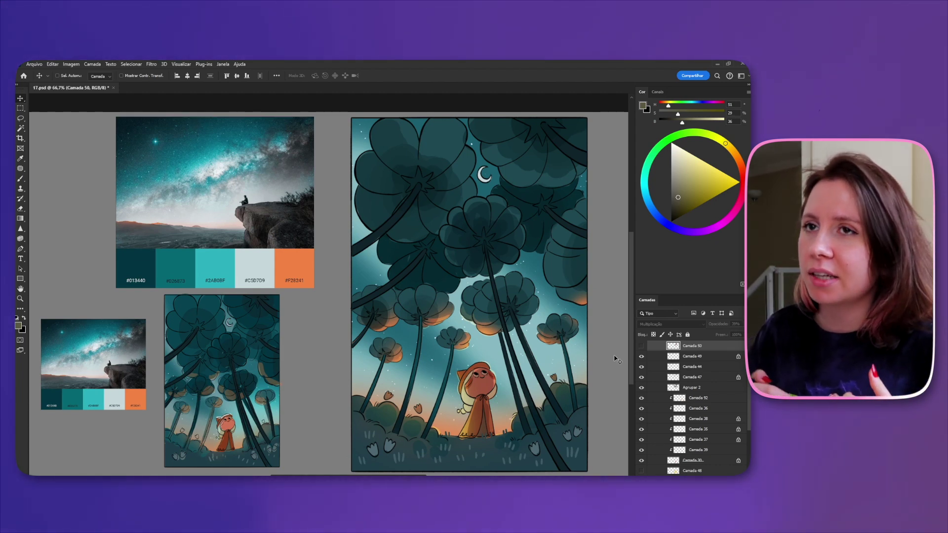
- Duplicate the sky's star layer Camada 82 and clip the copy into the illustration
{"action": "left_click", "coordinate": [436, 364], "text": "ctrl"}
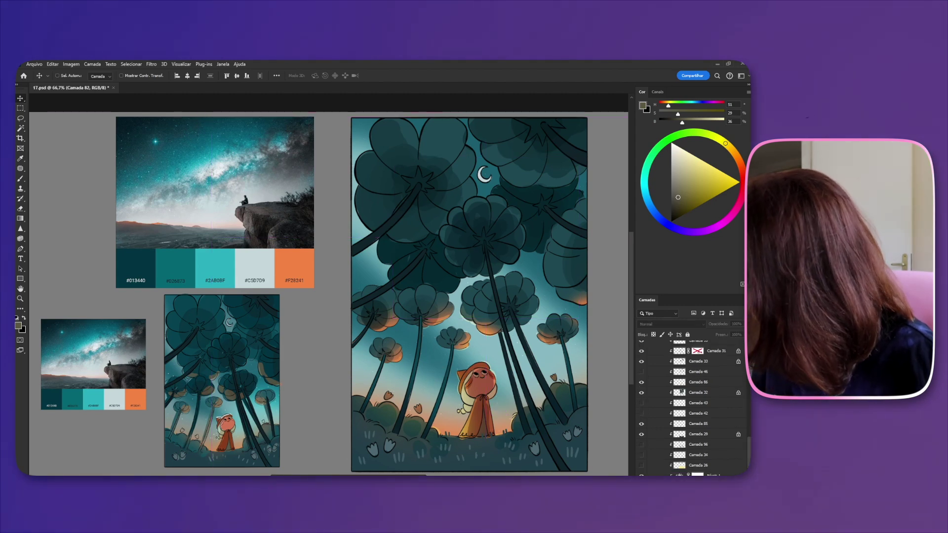
{"action": "key", "text": "ctrl+j"}
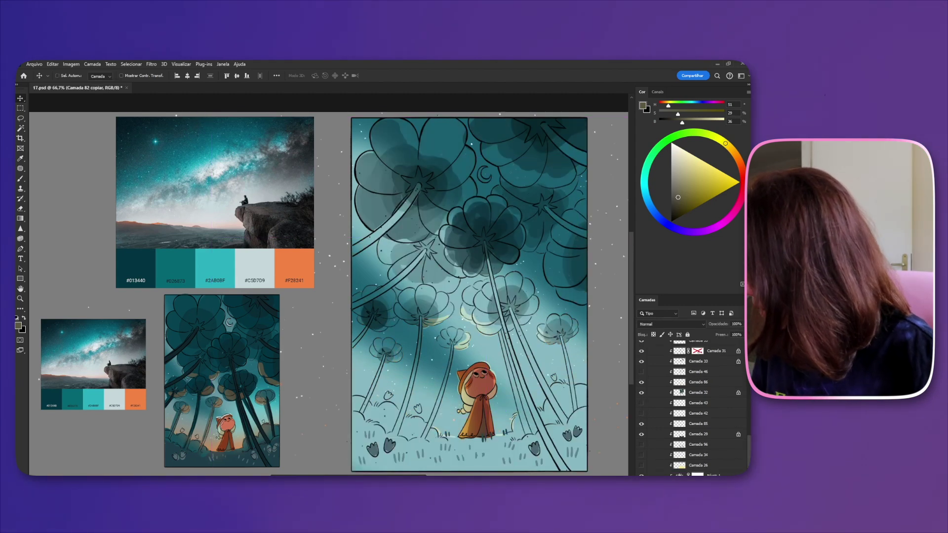
{"action": "scroll", "coordinate": [691, 408], "scroll_direction": "down", "scroll_amount": 3}
{"action": "left_click", "coordinate": [701, 472], "text": "alt"}
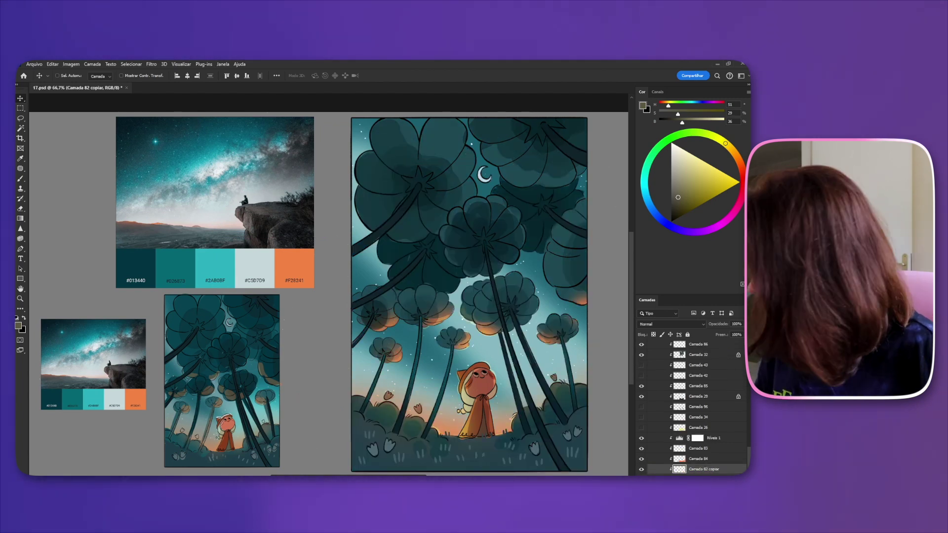
- Paint a small asterisk-shaped star between the flower stems on a new layer above Camada 82 copiar, using near-white sampled from the existing stars
{"action": "key", "text": "ctrl+shift+alt+n"}
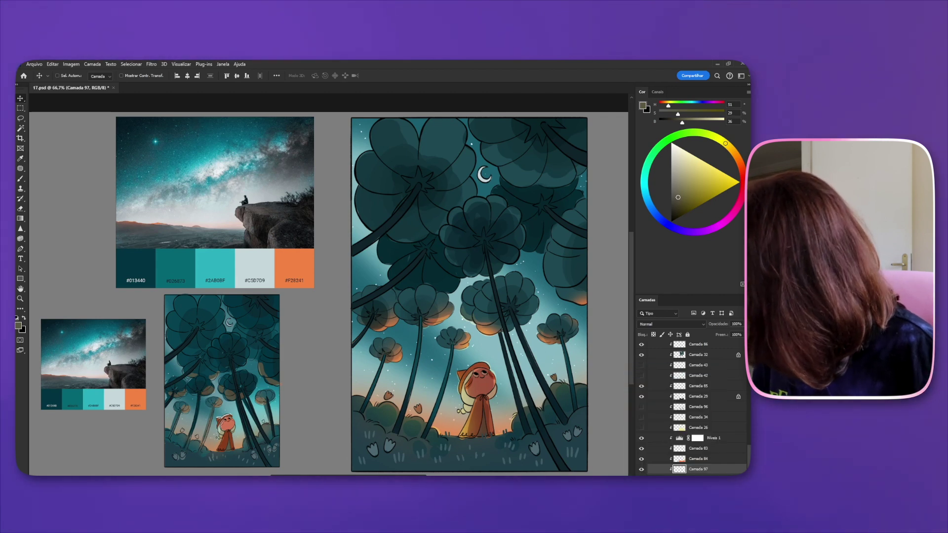
{"action": "key", "text": "b"}
{"action": "left_click_drag", "start_coordinate": [437, 362], "coordinate": [435, 361]}
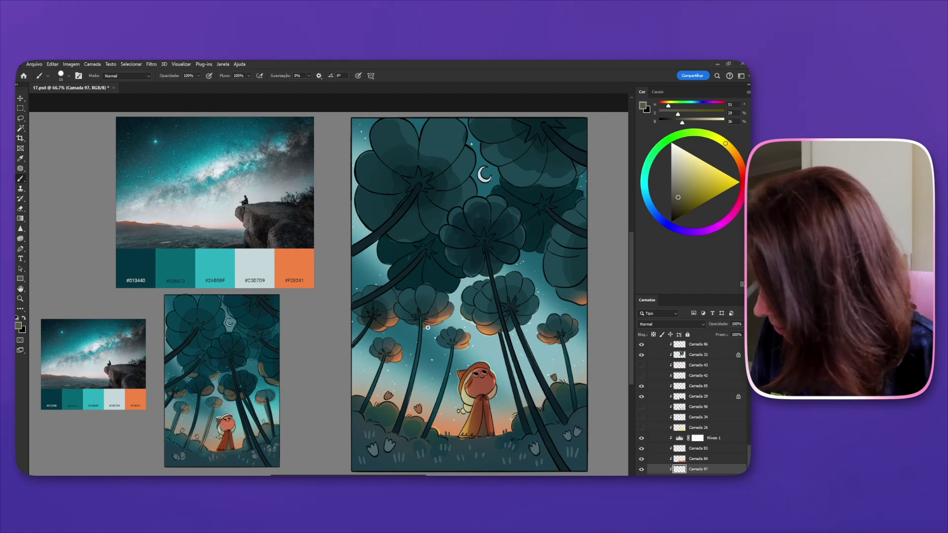
{"action": "left_click", "coordinate": [254, 284], "text": "alt"}
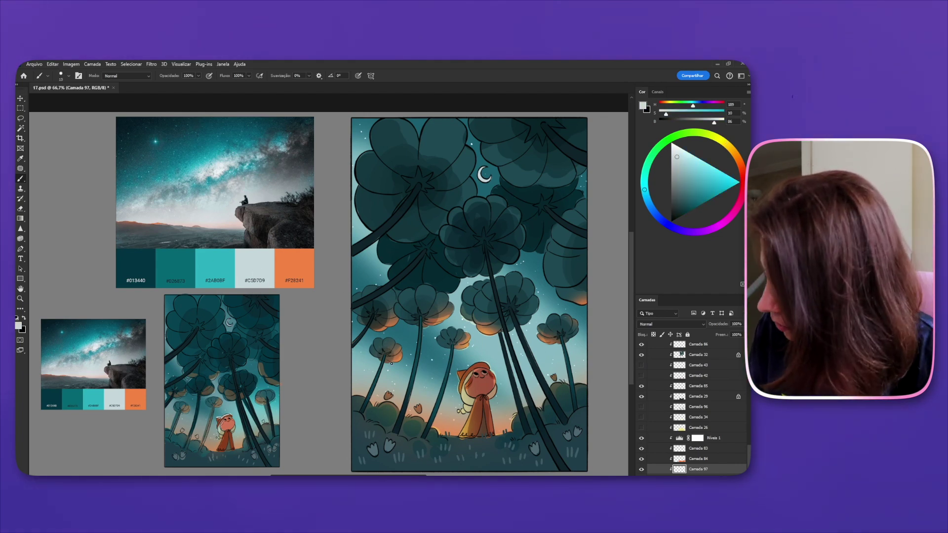
{"action": "key", "text": "ctrl+plus"}
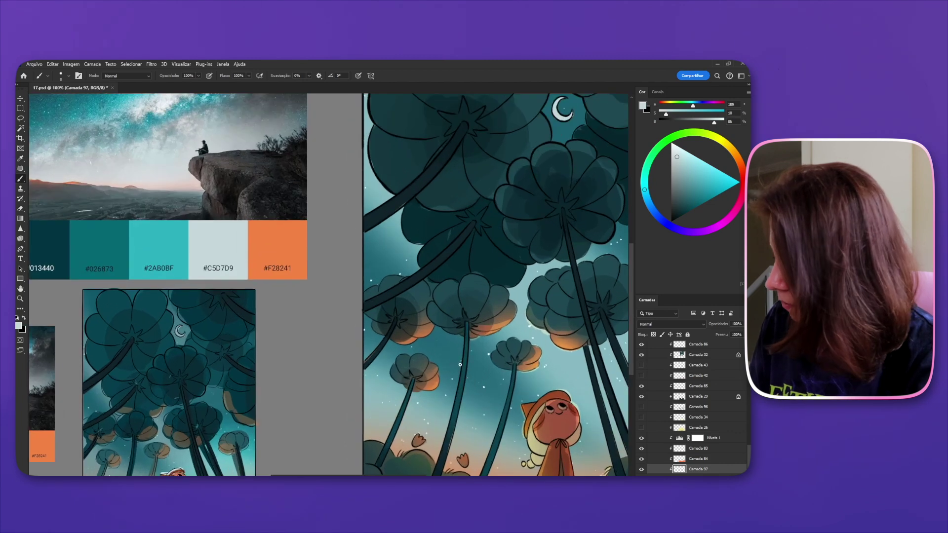
{"action": "left_click_drag", "start_coordinate": [509, 410], "coordinate": [436, 382]}
{"action": "key", "text": "ctrl+plus"}
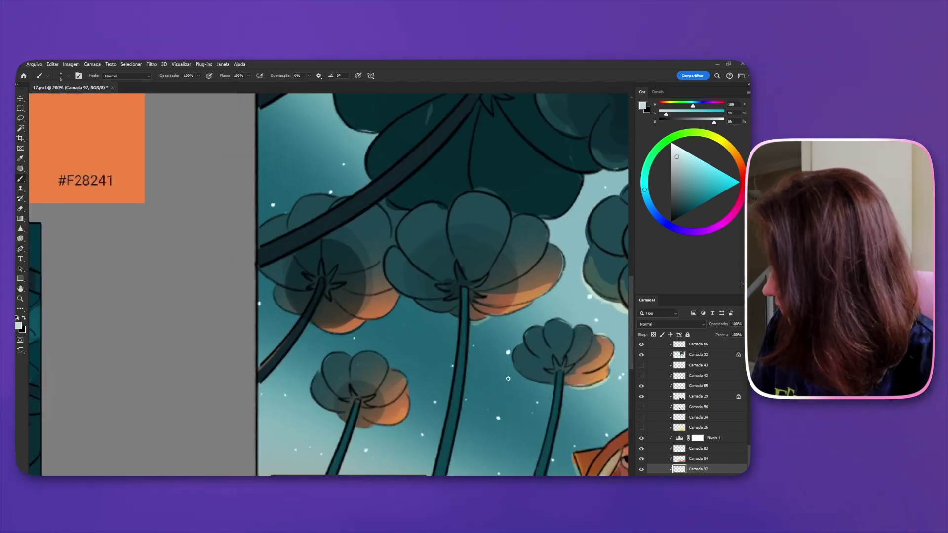
{"action": "left_click", "coordinate": [499, 410], "text": "alt"}
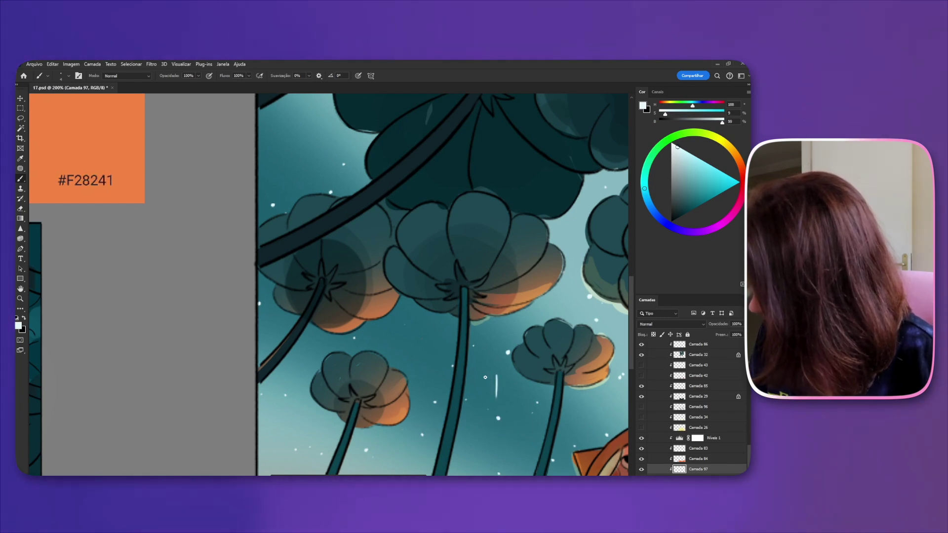
{"action": "key", "text": "e"}
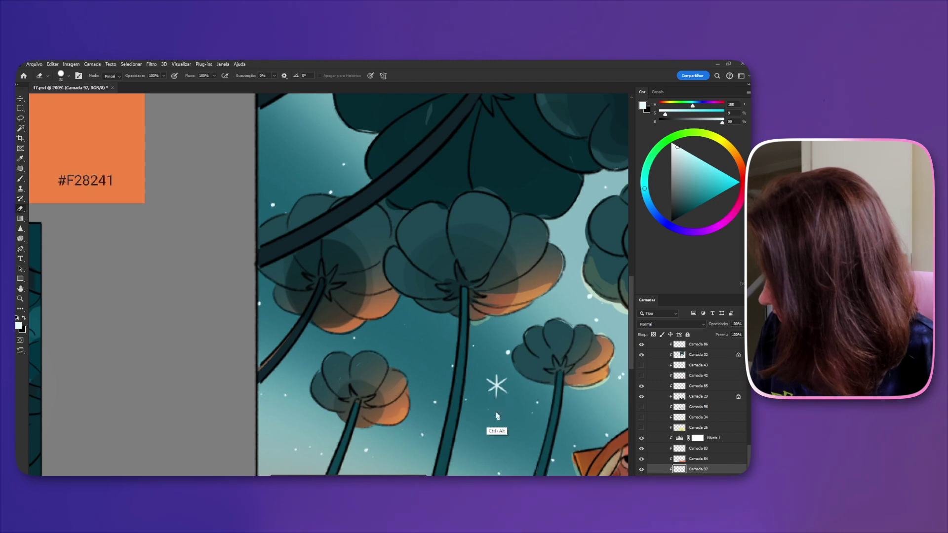
{"action": "key", "text": "ctrl+0"}
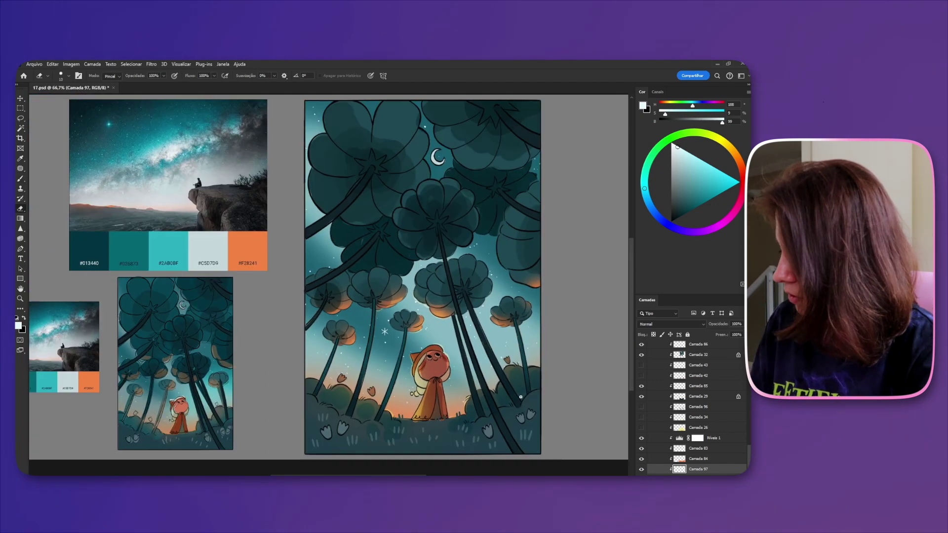
- Duplicate the asterisk-shaped star several times and spread the copies across the open sky between the flowers and near the upper edge
{"action": "key", "text": "v"}
{"action": "mouse_move", "coordinate": [393, 340]}
{"action": "left_mouse_down"}
{"action": "mouse_move", "coordinate": [472, 359]}
{"action": "mouse_move", "coordinate": [508, 346]}
{"action": "mouse_move", "coordinate": [524, 328]}
{"action": "mouse_move", "coordinate": [514, 286]}
{"action": "mouse_move", "coordinate": [506, 294]}
{"action": "mouse_move", "coordinate": [536, 318]}
{"action": "mouse_move", "coordinate": [405, 406]}
{"action": "mouse_move", "coordinate": [383, 359]}
{"action": "mouse_move", "coordinate": [321, 383]}
{"action": "mouse_move", "coordinate": [324, 253]}
{"action": "left_mouse_up"}
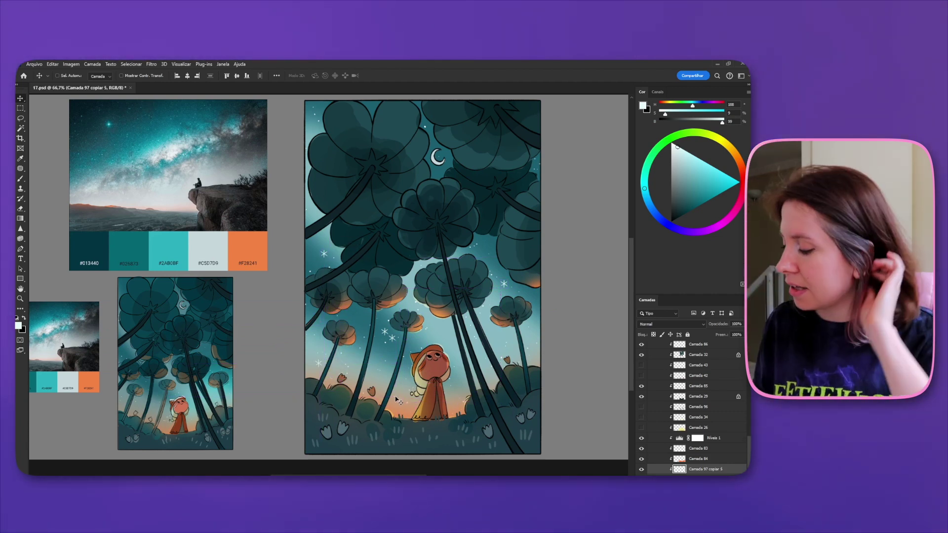
{"action": "left_click", "coordinate": [641, 458]}
{"action": "left_click", "coordinate": [641, 459]}
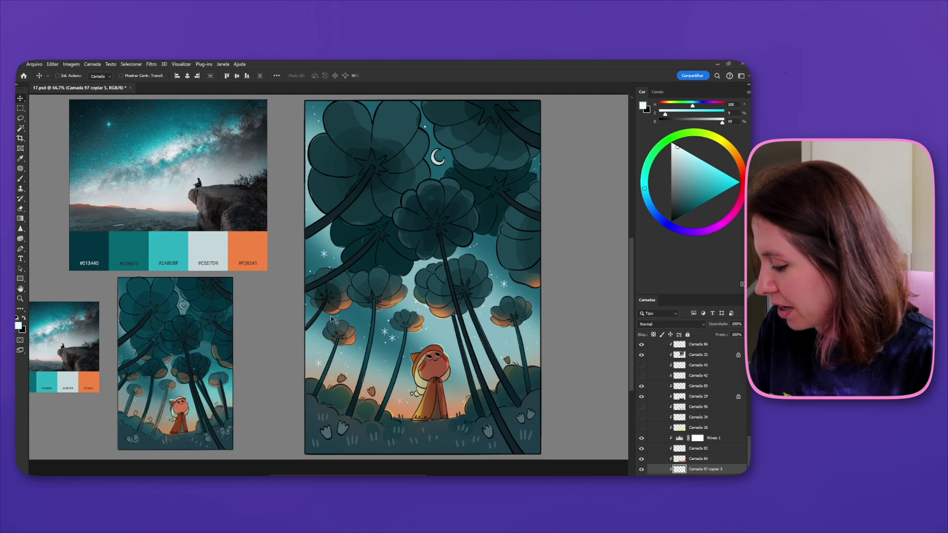
{"action": "left_click_drag", "start_coordinate": [326, 259], "coordinate": [319, 132]}
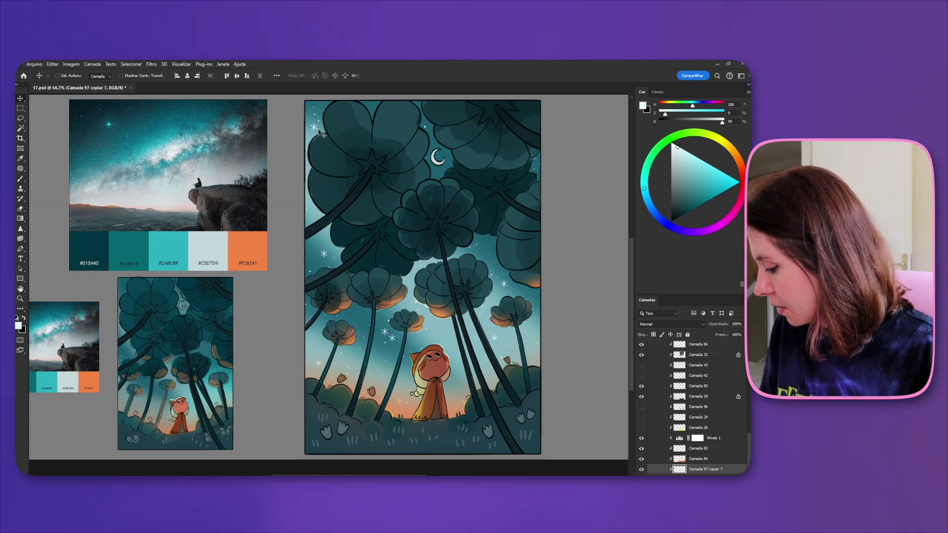
{"action": "left_click_drag", "start_coordinate": [500, 353], "coordinate": [571, 443]}
{"action": "left_click_drag", "start_coordinate": [396, 239], "coordinate": [469, 349]}
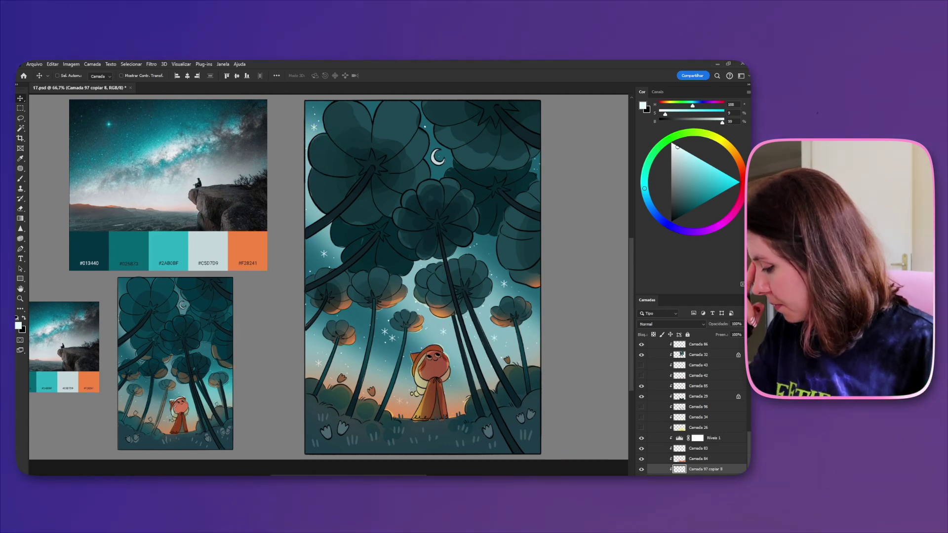
- Paint round light-cyan glows over the larger stars on a new layer with Sobrepor blending and 49% opacity
{"action": "left_click", "coordinate": [671, 324]}
{"action": "left_click", "coordinate": [657, 405]}
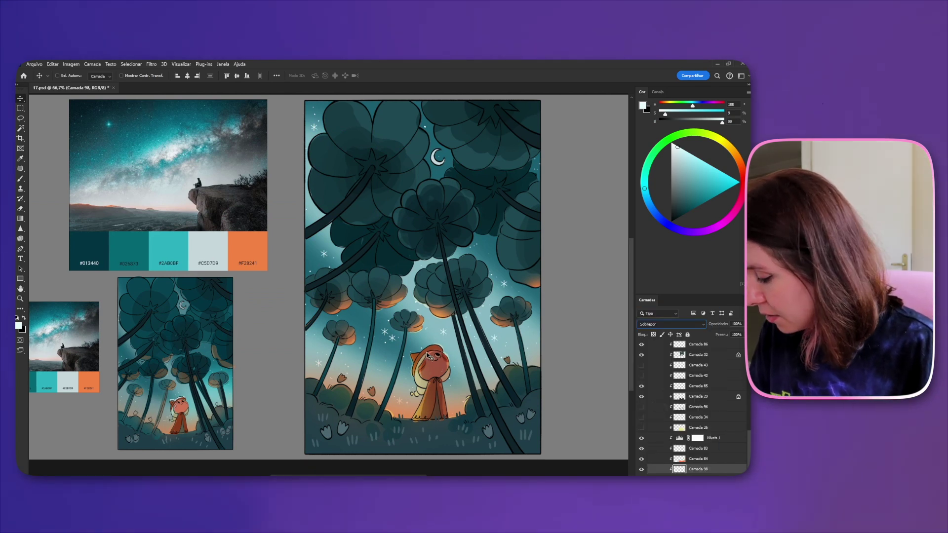
{"action": "key", "text": "b"}
{"action": "left_click_drag", "start_coordinate": [432, 334], "coordinate": [444, 333]}
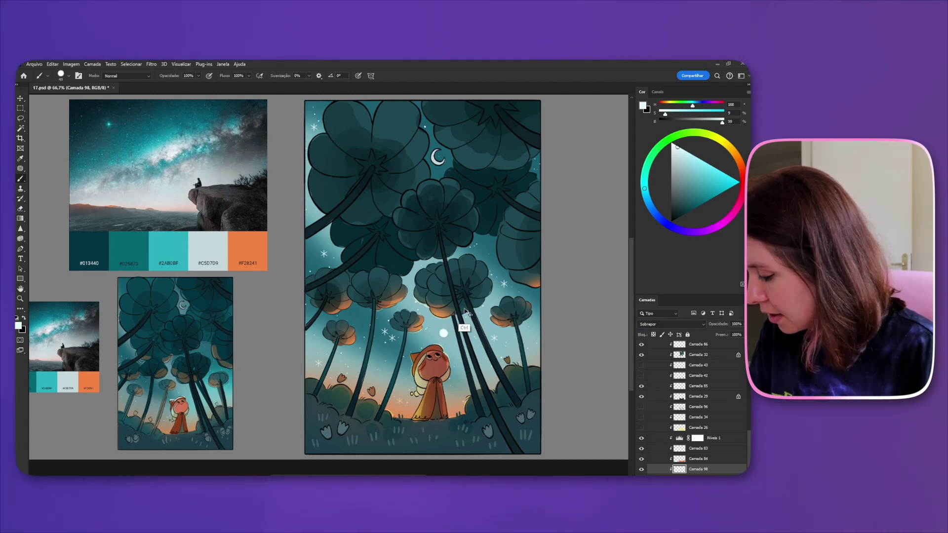
{"action": "left_click", "coordinate": [430, 328], "text": "alt"}
{"action": "left_click", "coordinate": [703, 169]}
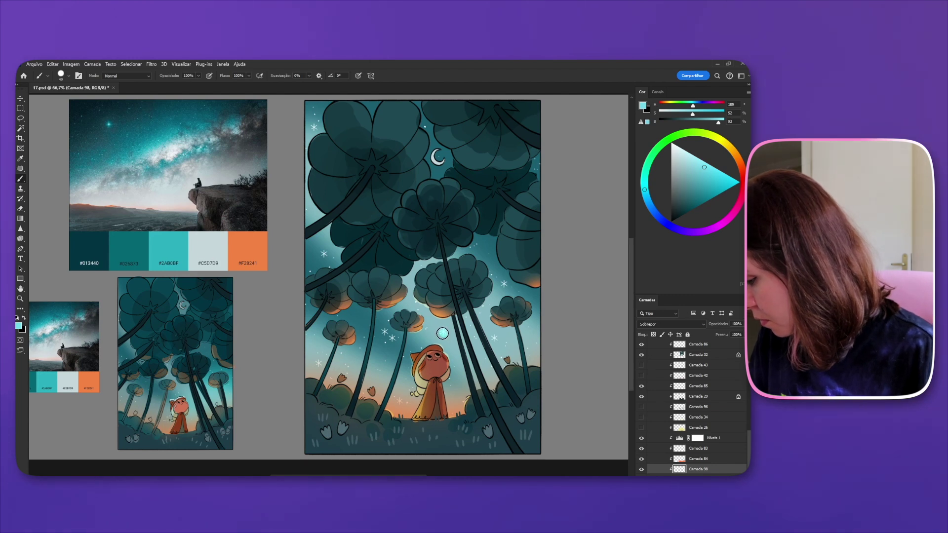
{"action": "left_click", "coordinate": [442, 332]}
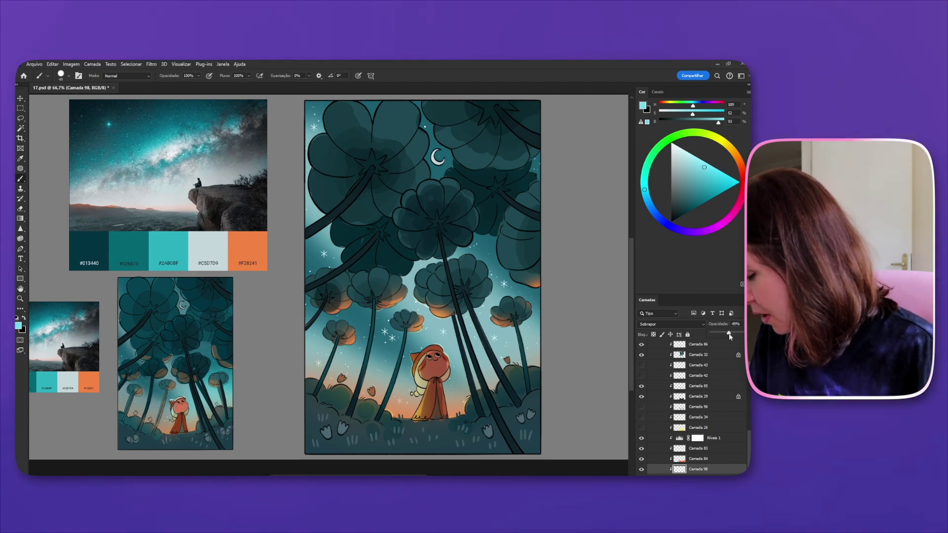
{"action": "left_click", "coordinate": [495, 339]}
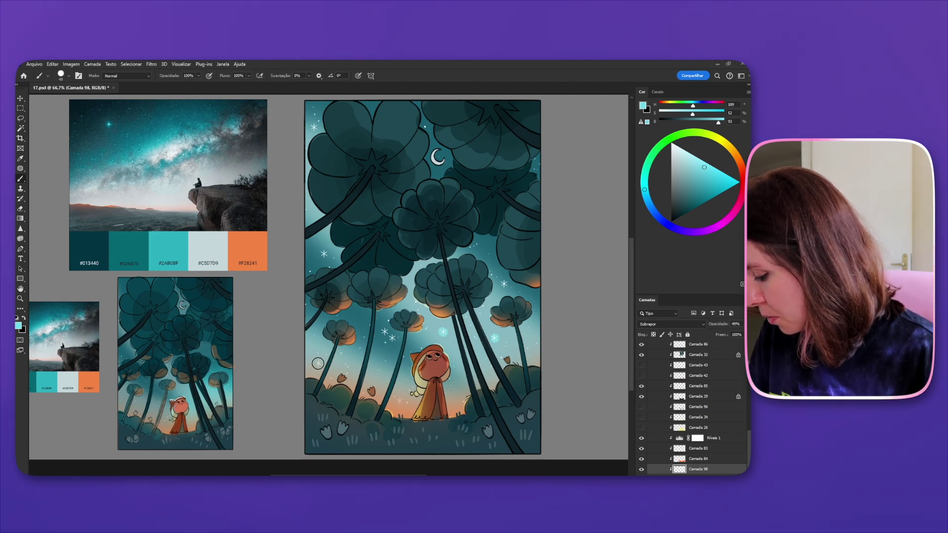
{"action": "left_click", "coordinate": [392, 339]}
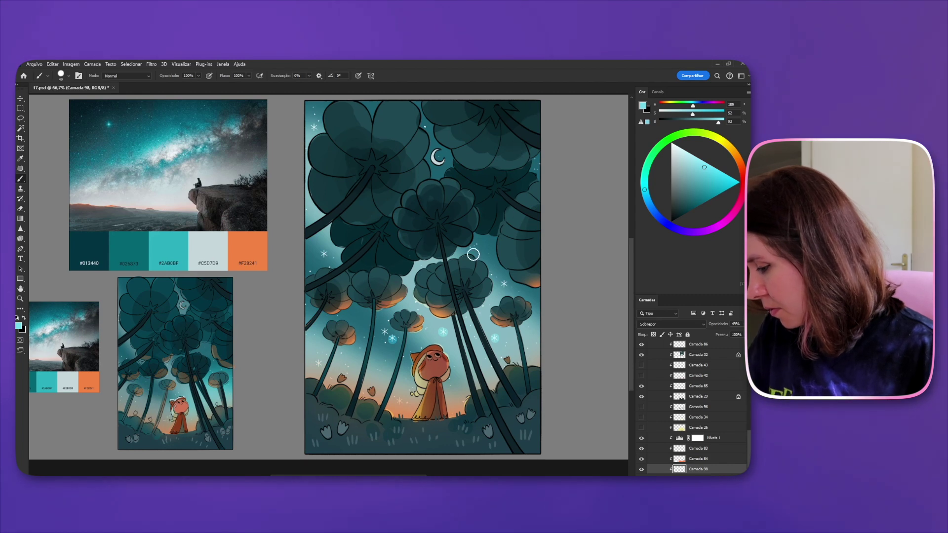
{"action": "left_click", "coordinate": [314, 125]}
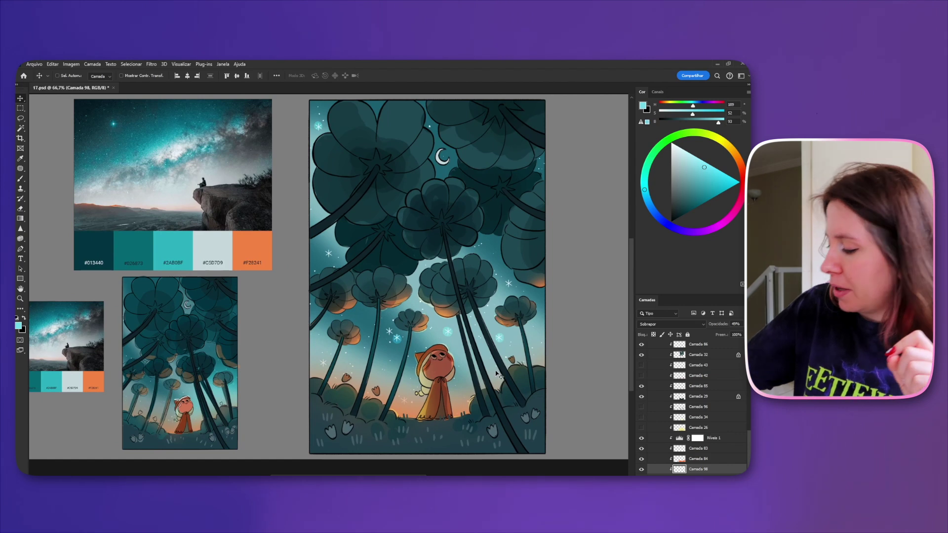
- Compare the orange sunset version in group 2 with the teal night version in group 3 by switching group 2's visibility
{"action": "left_click_drag", "start_coordinate": [228, 336], "coordinate": [263, 353]}
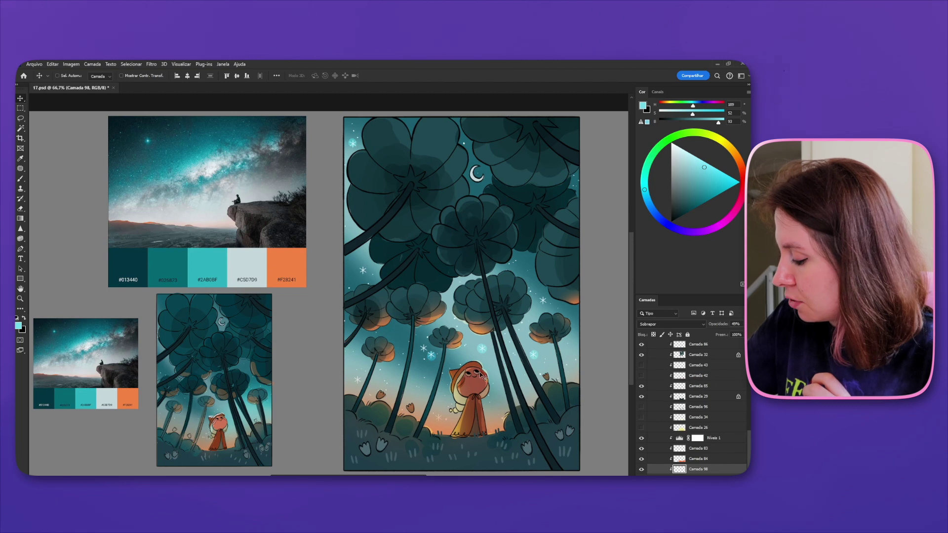
{"action": "scroll", "coordinate": [716, 444], "scroll_direction": "up", "scroll_amount": 10}
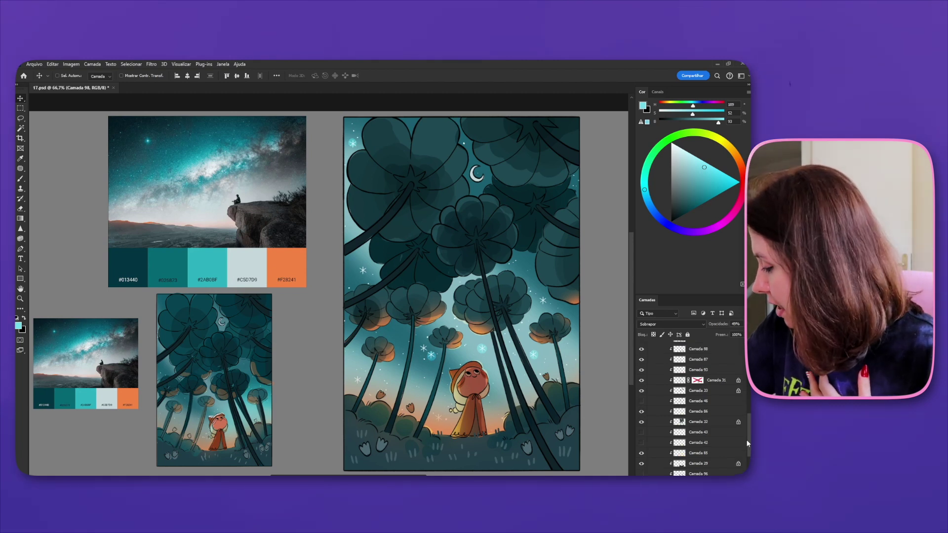
{"action": "left_click", "coordinate": [656, 376]}
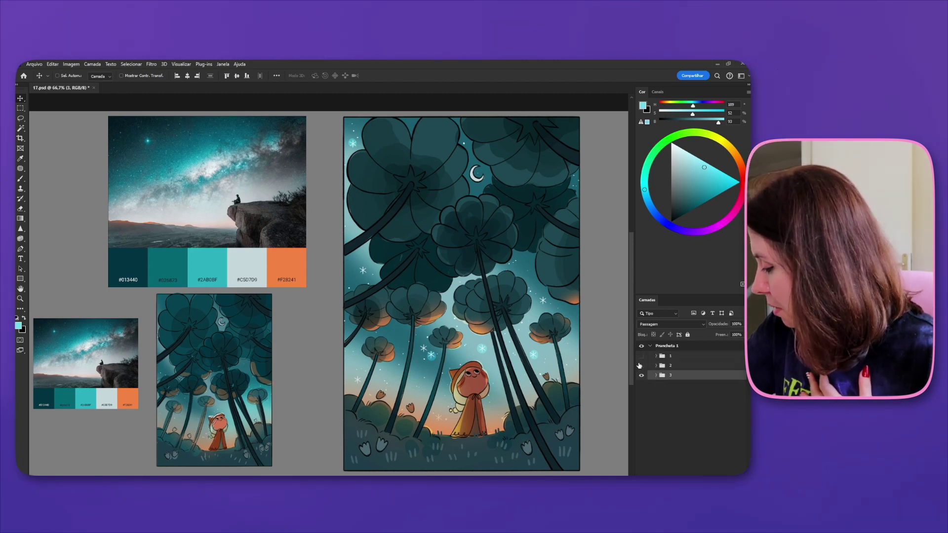
{"action": "left_click", "coordinate": [641, 365]}
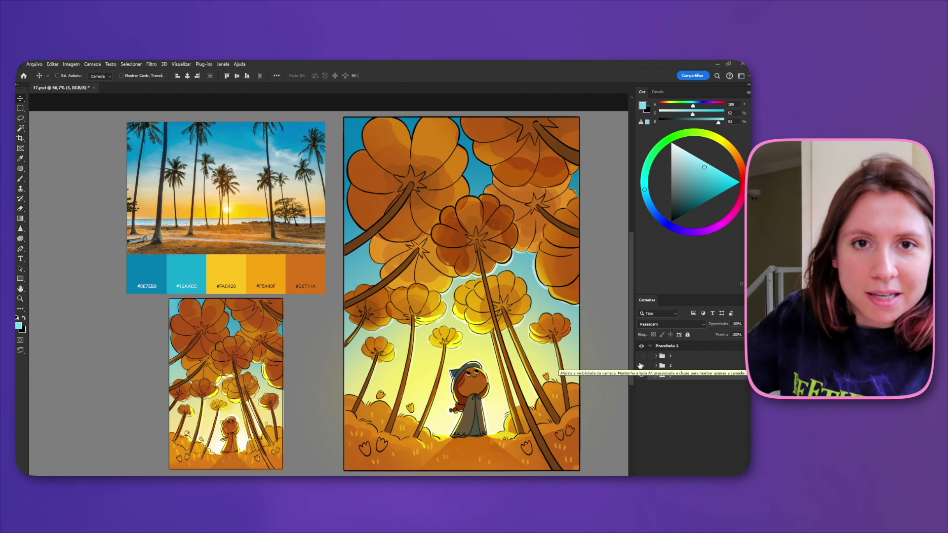
{"action": "left_click", "coordinate": [641, 366]}
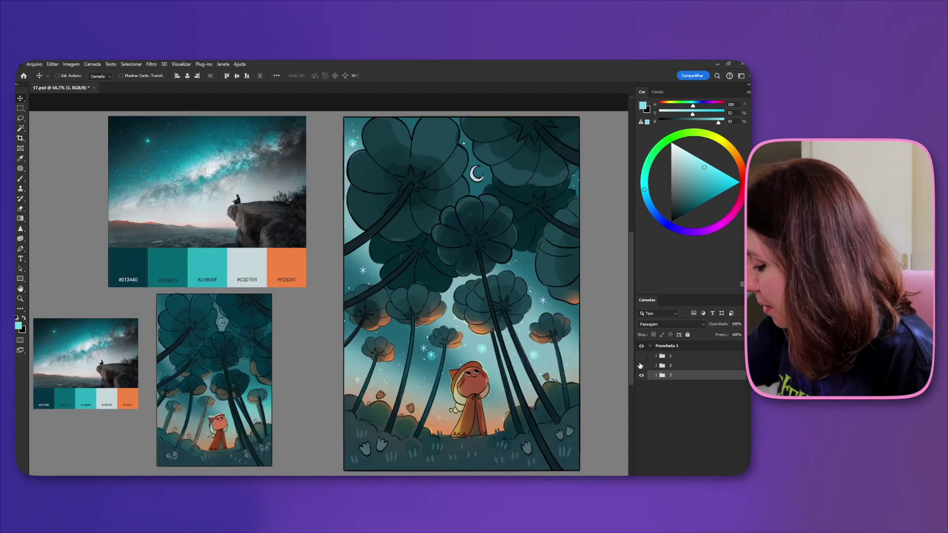
{"action": "left_click", "coordinate": [641, 366]}
{"action": "left_click", "coordinate": [641, 365]}
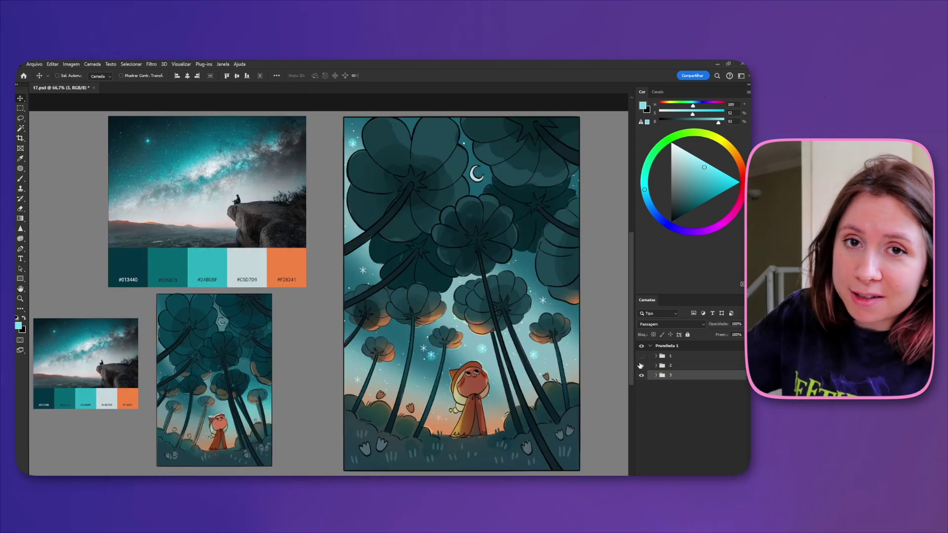
{"action": "left_click", "coordinate": [641, 365]}
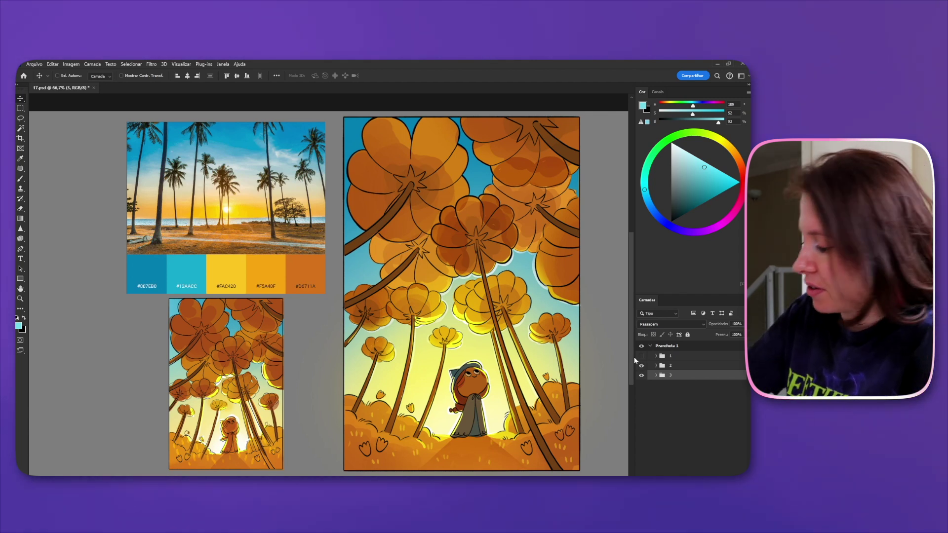
{"action": "left_click", "coordinate": [642, 366]}
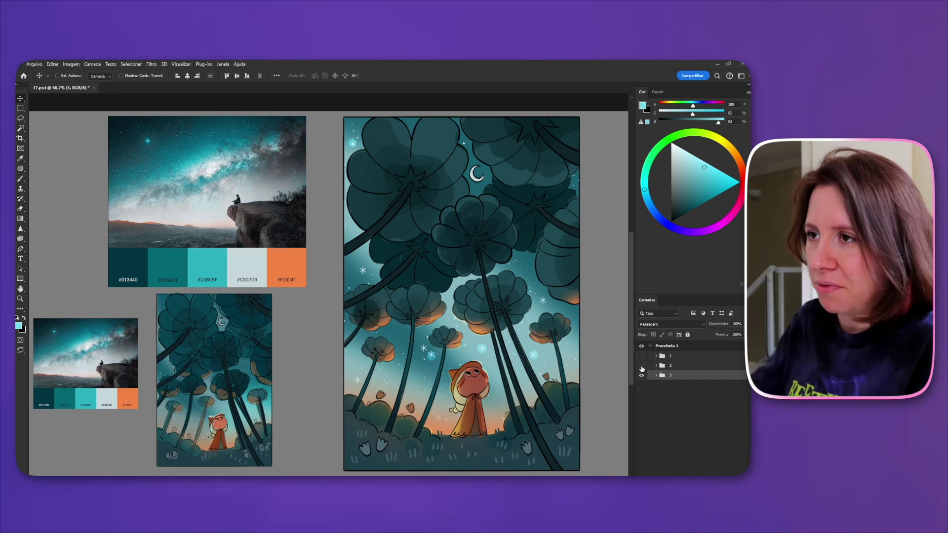
{"action": "left_click", "coordinate": [642, 366]}
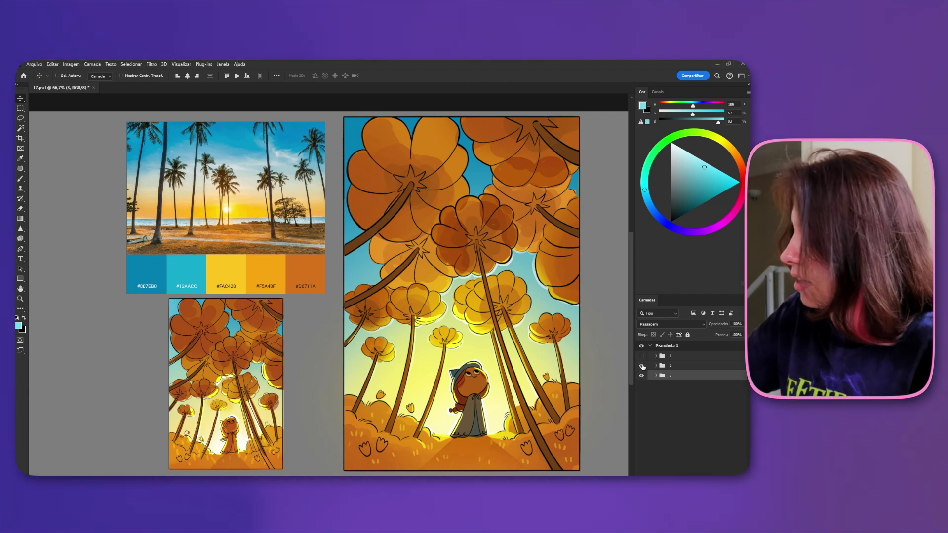
{"action": "left_click", "coordinate": [643, 365]}
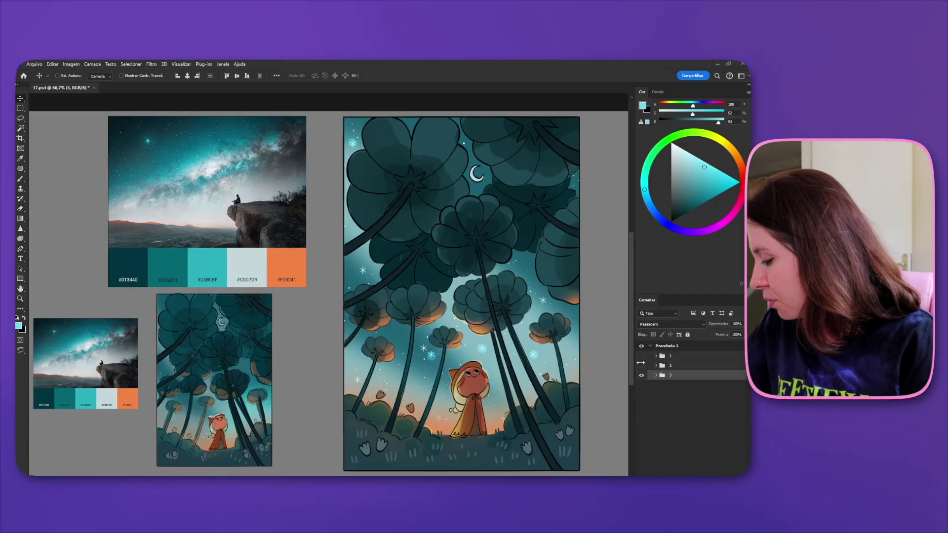
{"action": "left_click", "coordinate": [642, 367]}
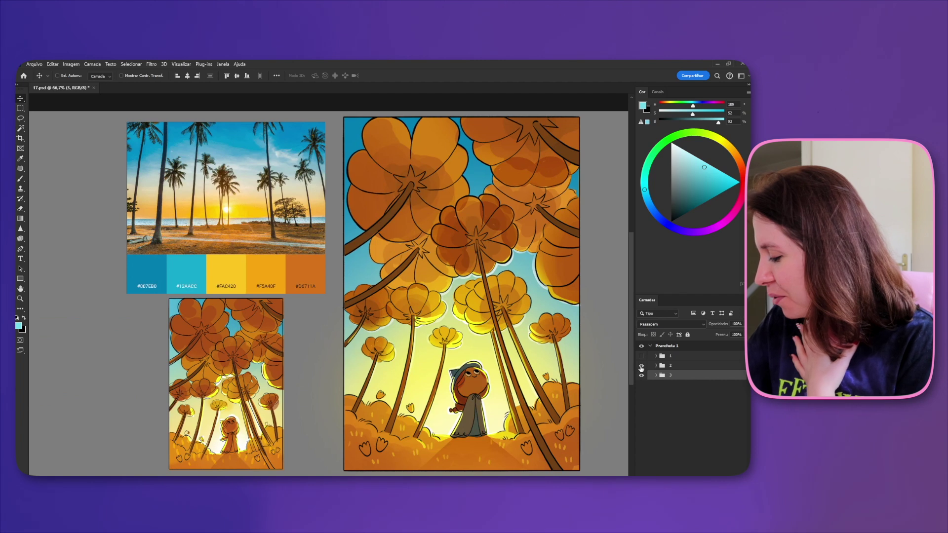
{"action": "left_click", "coordinate": [641, 368]}
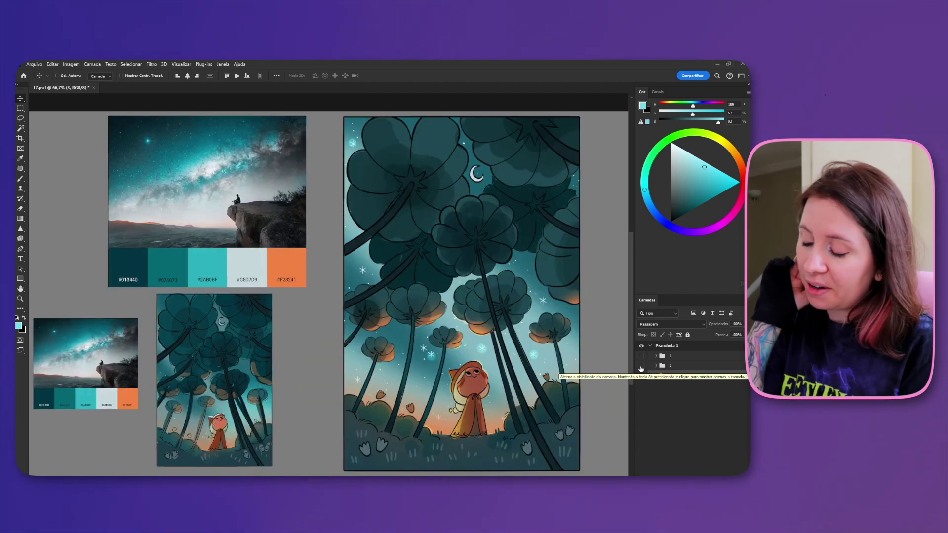